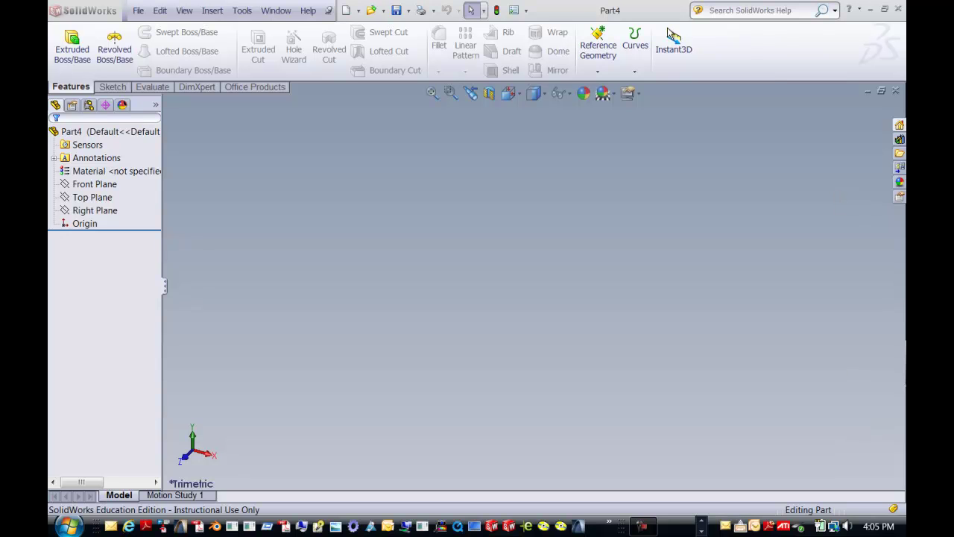
Create a new part document from the Metric Template.
click(345, 12)
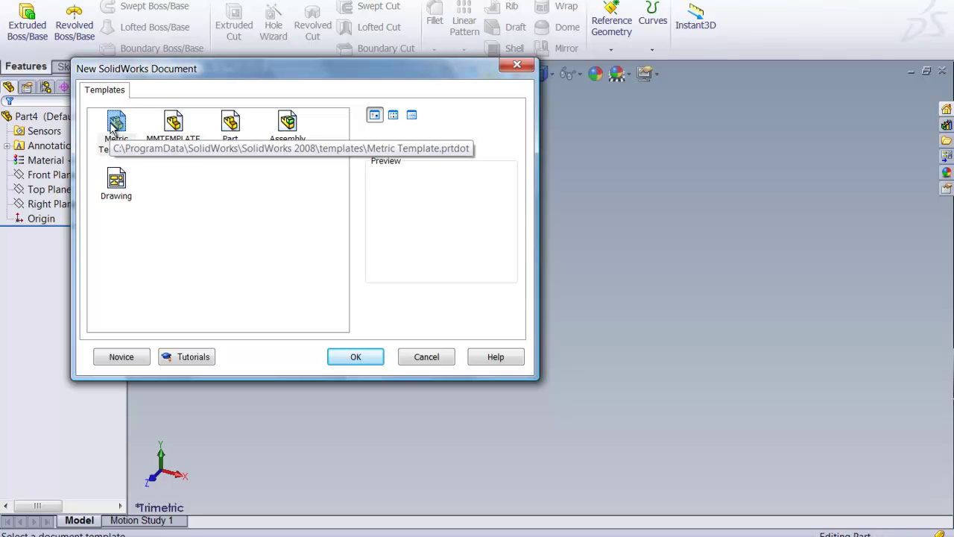
click(114, 125)
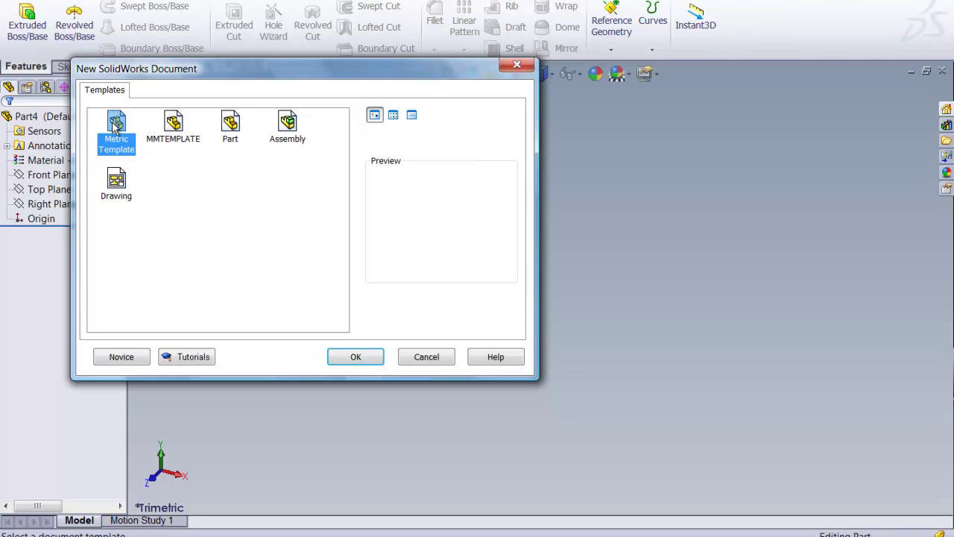
click(355, 357)
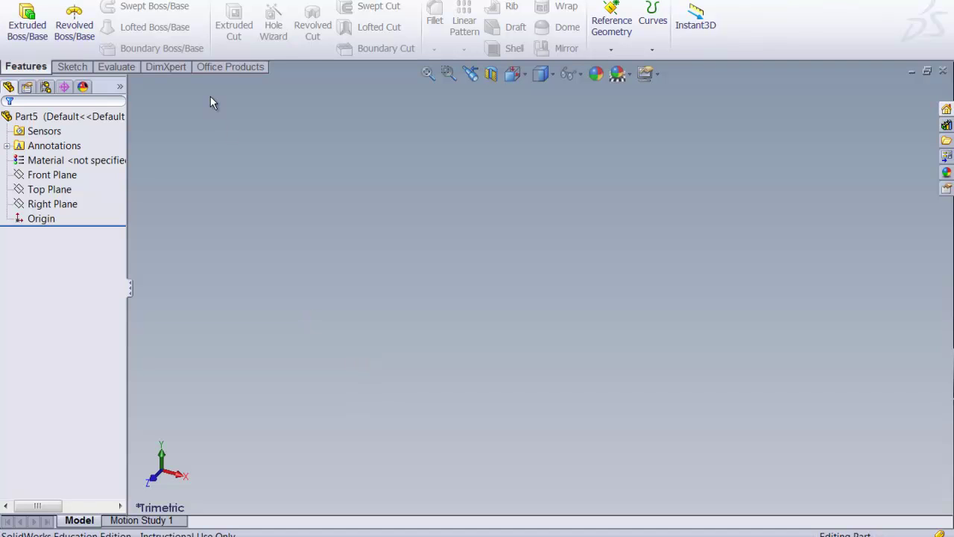
Sketch a center rectangle about 119 by 73 mm on the Top Plane, centered on the origin.
click(72, 66)
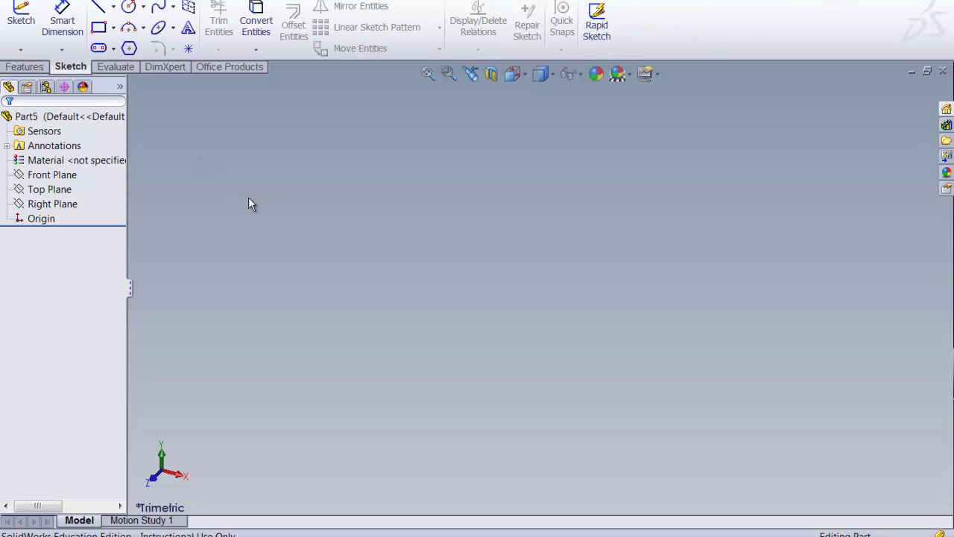
click(99, 28)
click(98, 28)
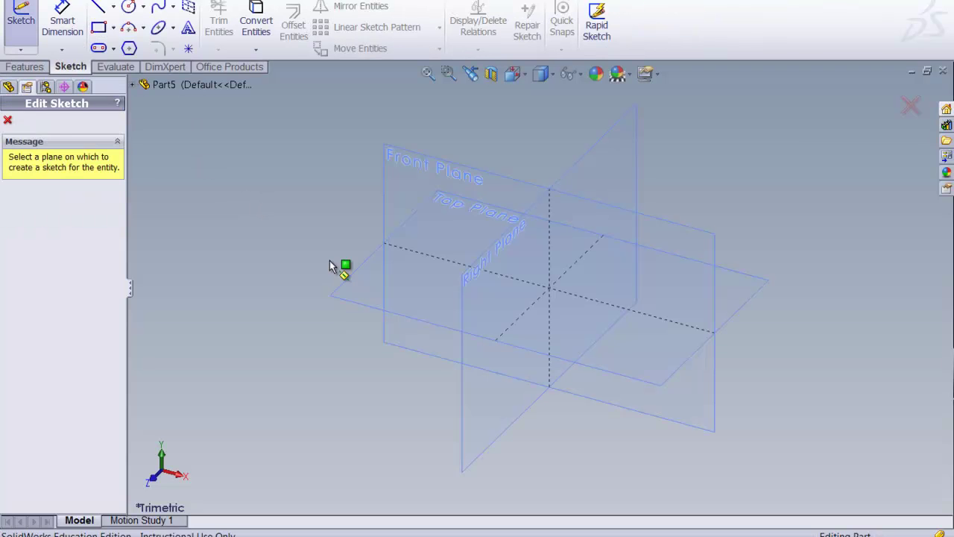
click(381, 294)
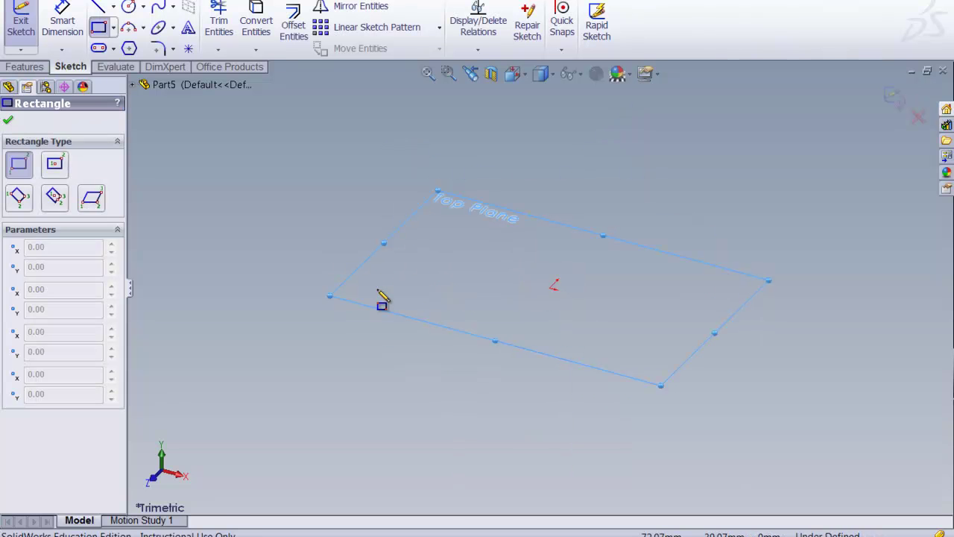
click(534, 79)
click(537, 97)
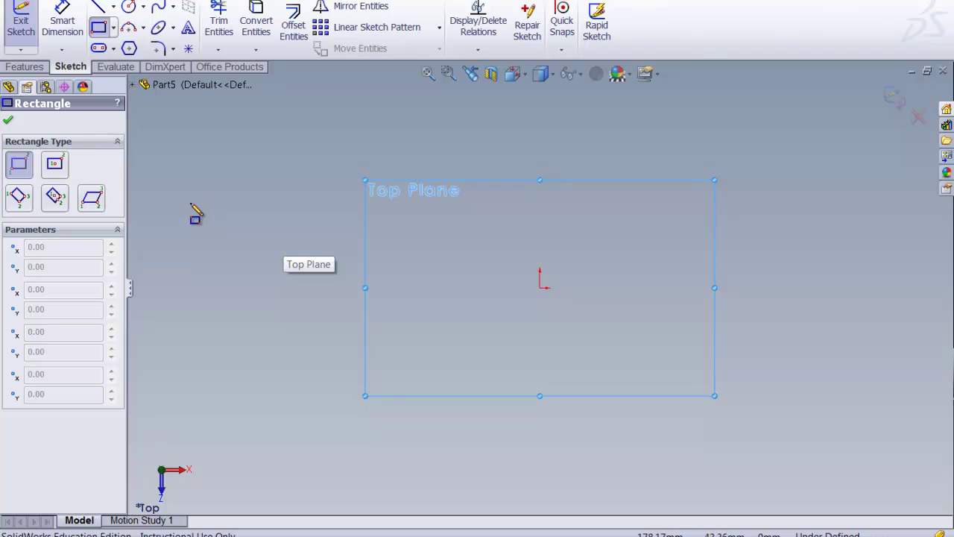
click(55, 167)
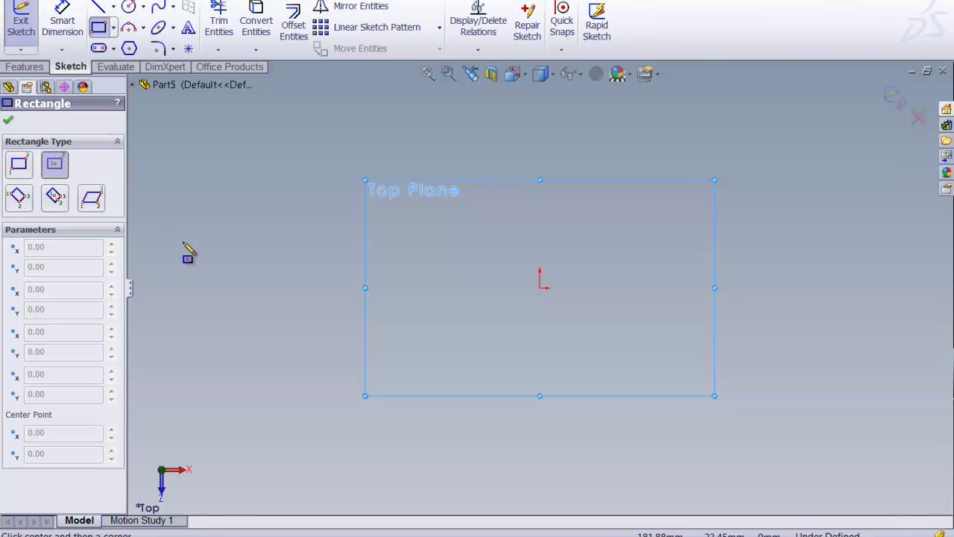
click(539, 287)
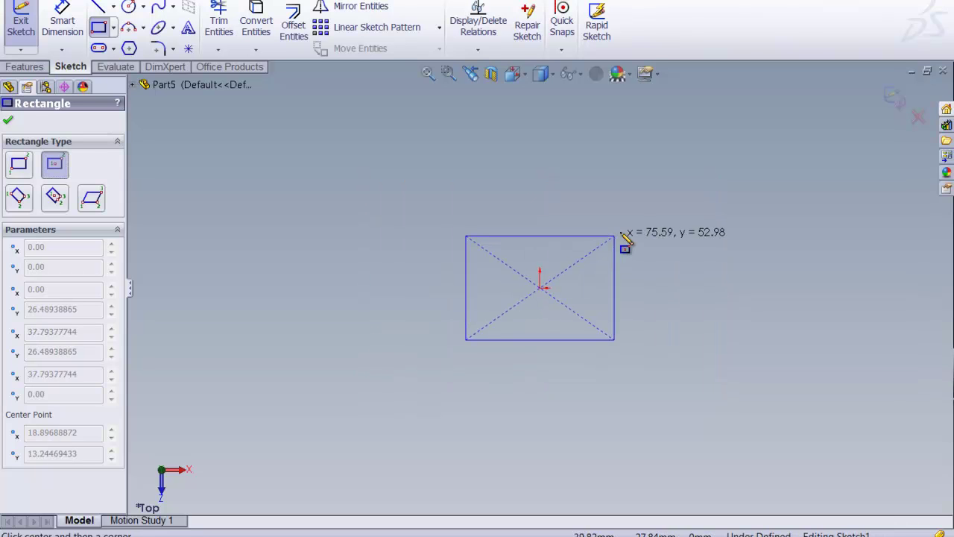
click(657, 217)
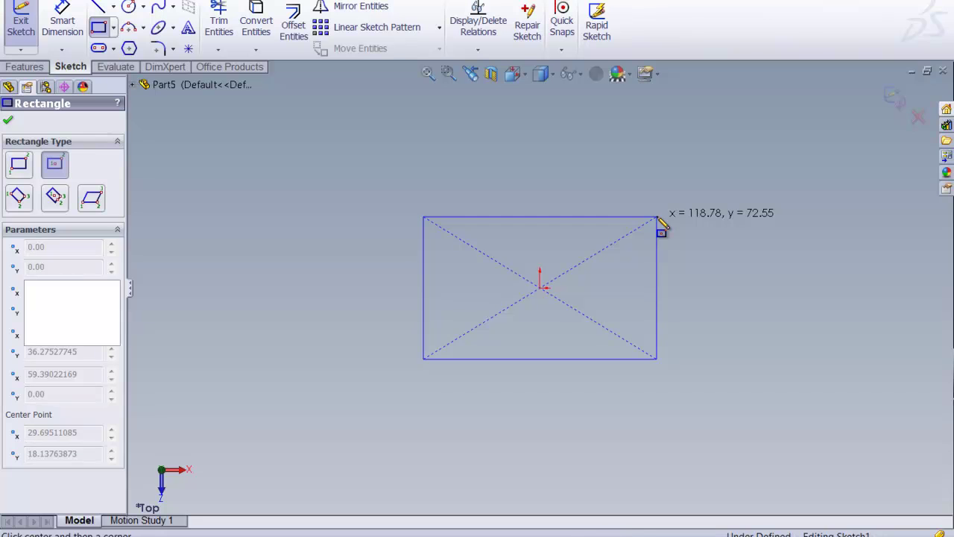
click(9, 122)
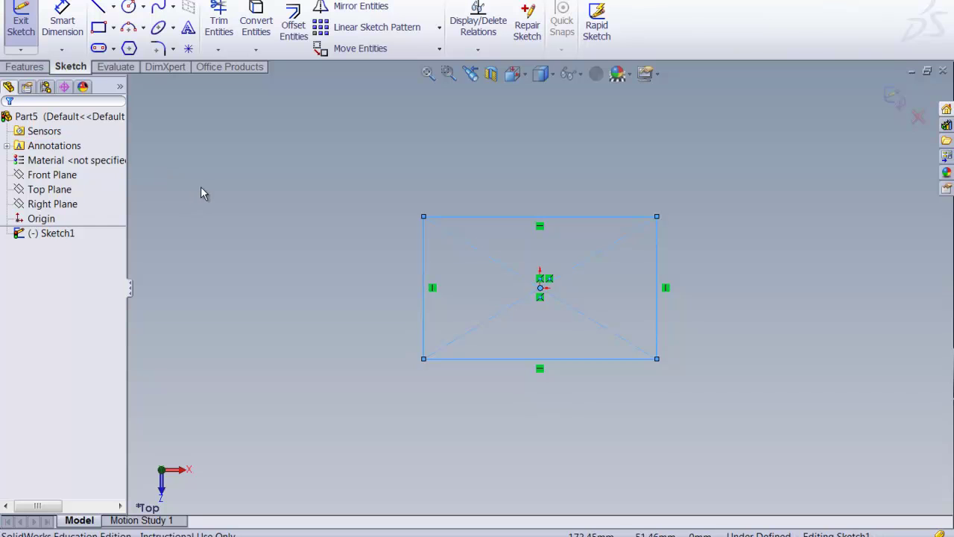
Dimension the rectangle's upper horizontal edge at 300 mm.
click(63, 26)
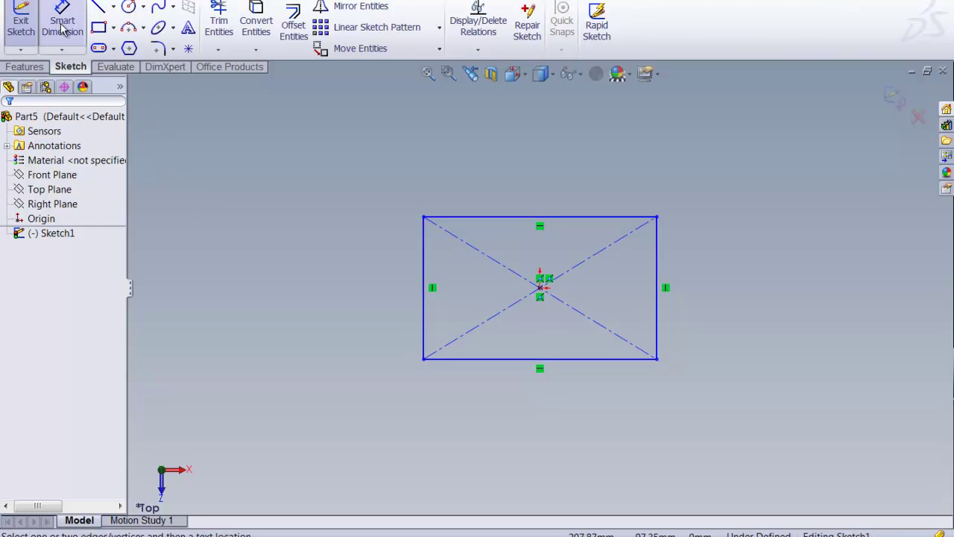
click(549, 216)
click(532, 164)
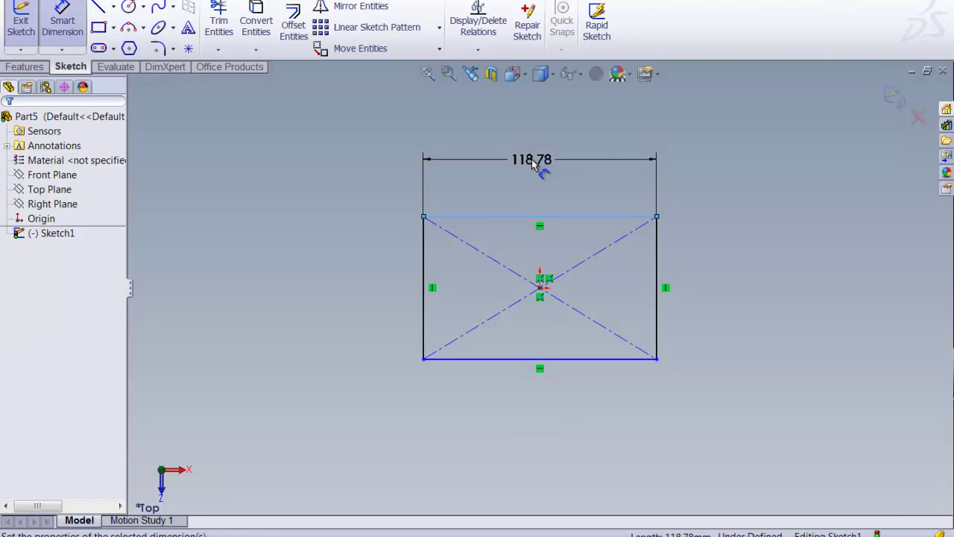
text(3)
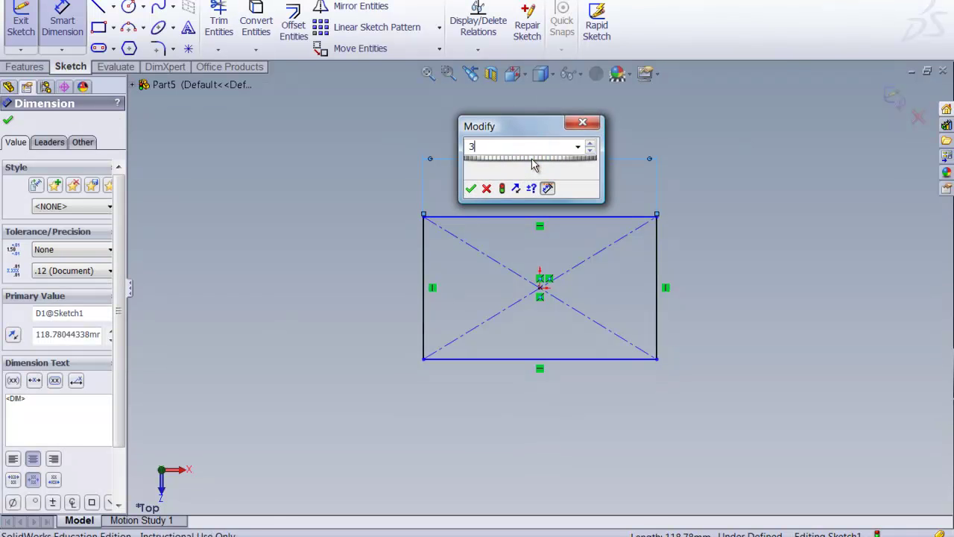
text(00)
click(470, 187)
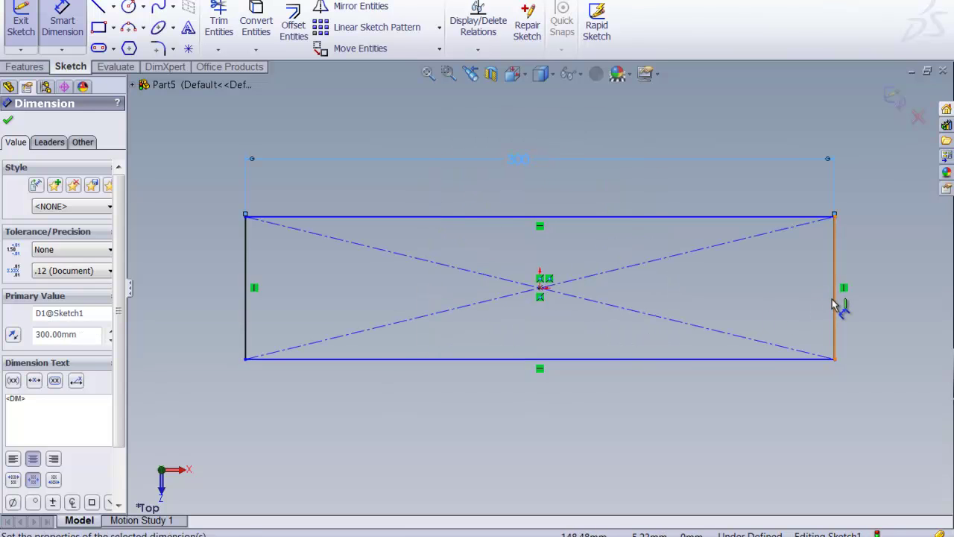
Dimension the rectangle's vertical edge at 150 mm.
click(835, 301)
click(897, 300)
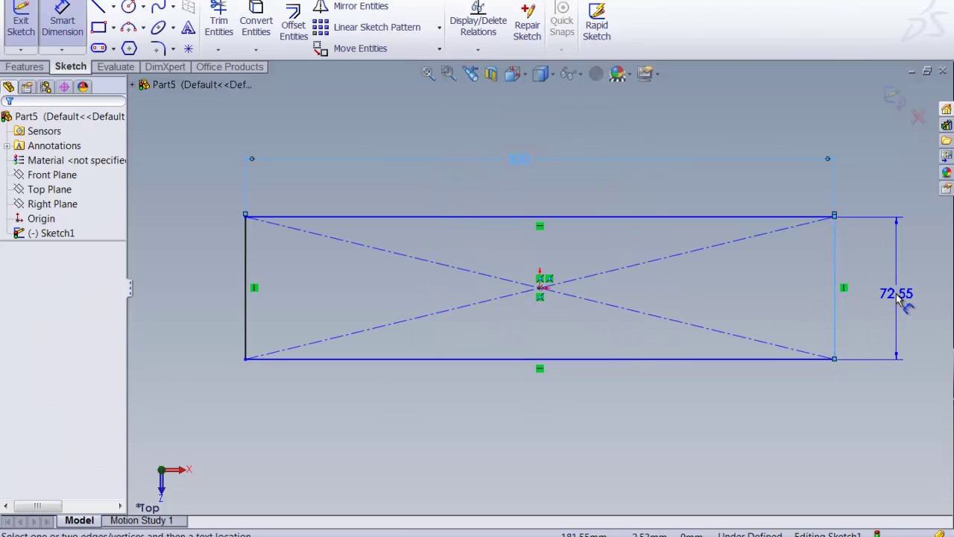
text(1.5)
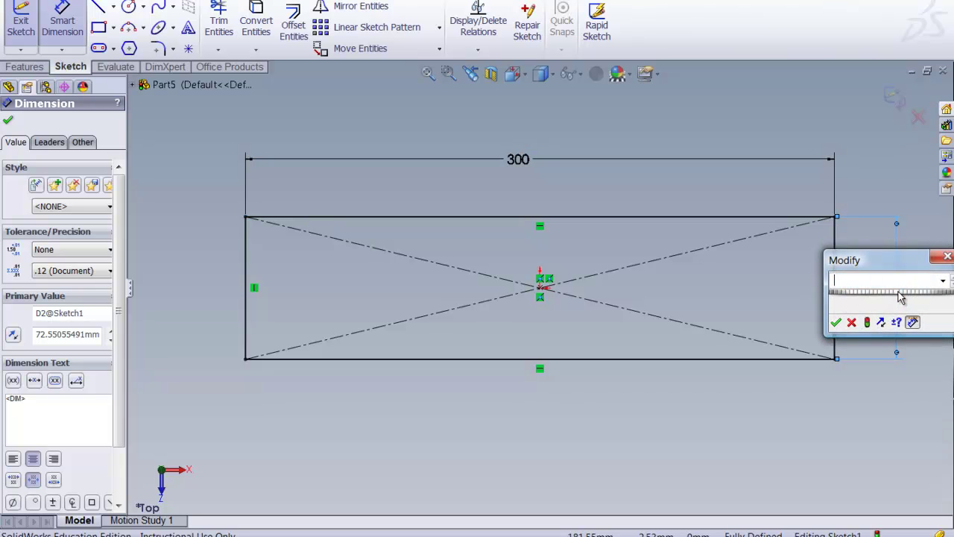
click(836, 322)
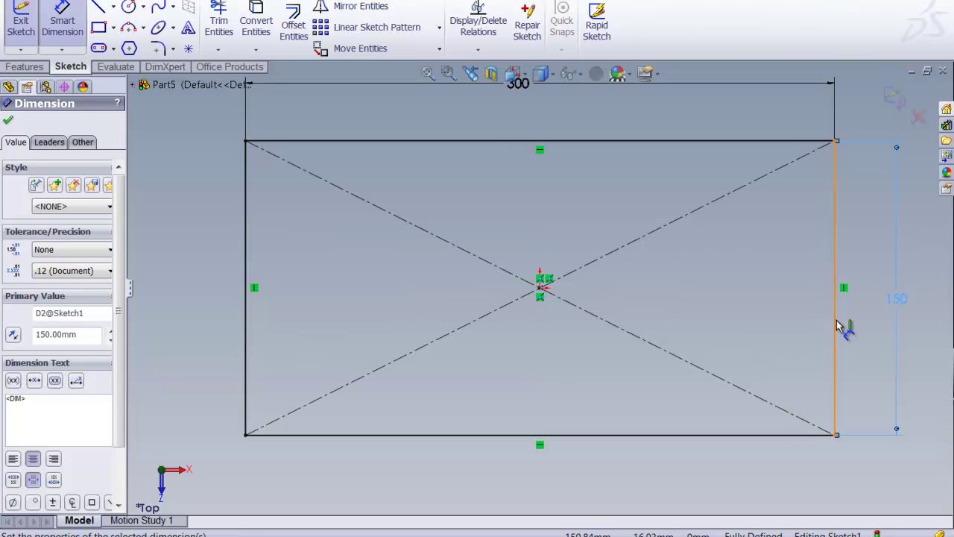
key(f)
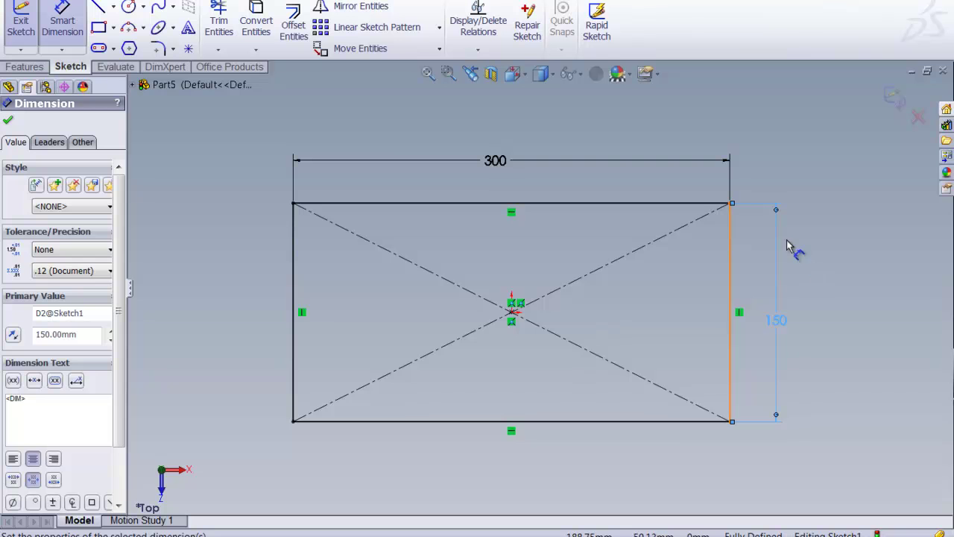
Extrude the rectangle as a blind boss 20 mm thick from the sketch plane.
click(41, 67)
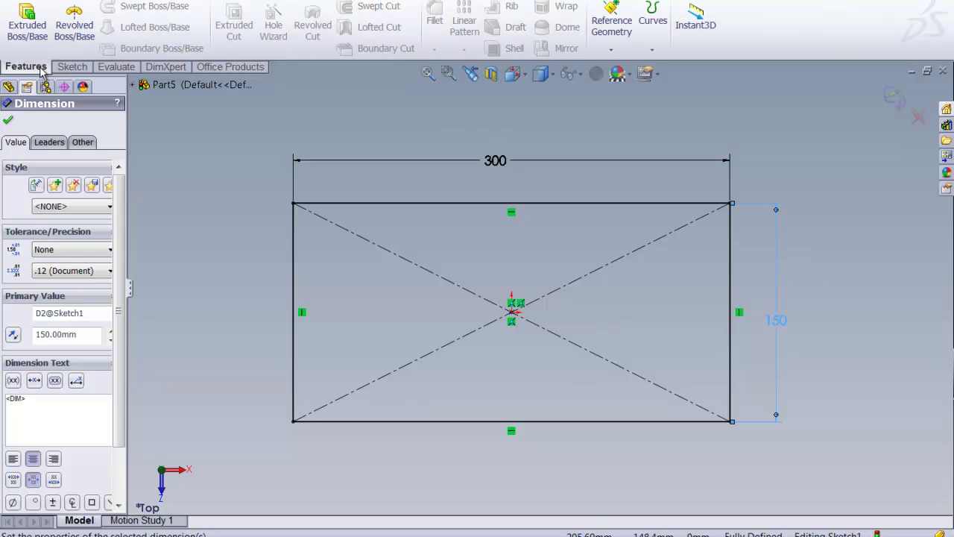
click(28, 24)
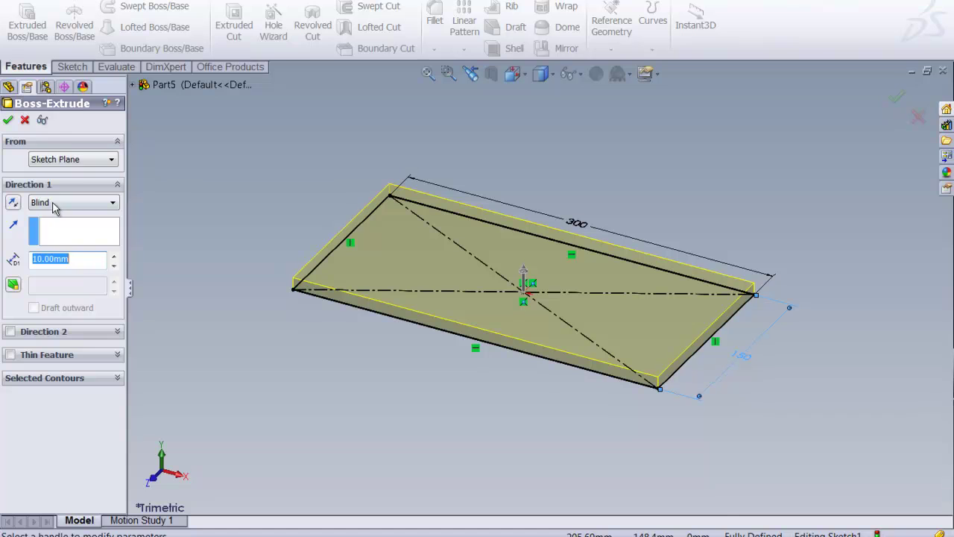
click(74, 261)
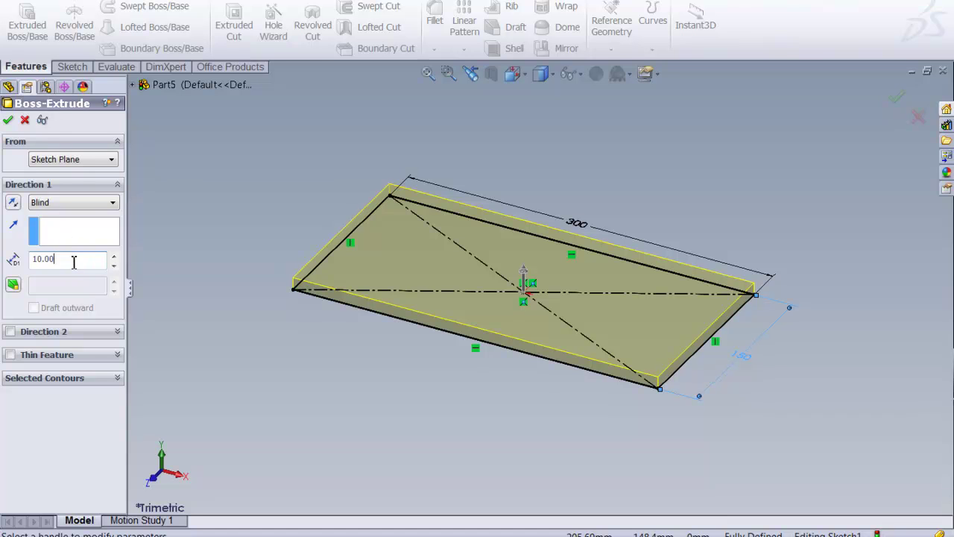
key(BackSpace)
key(BackSpace)
key(BackSpace)
key(BackSpace)
key(BackSpace)
text(20.)
click(8, 121)
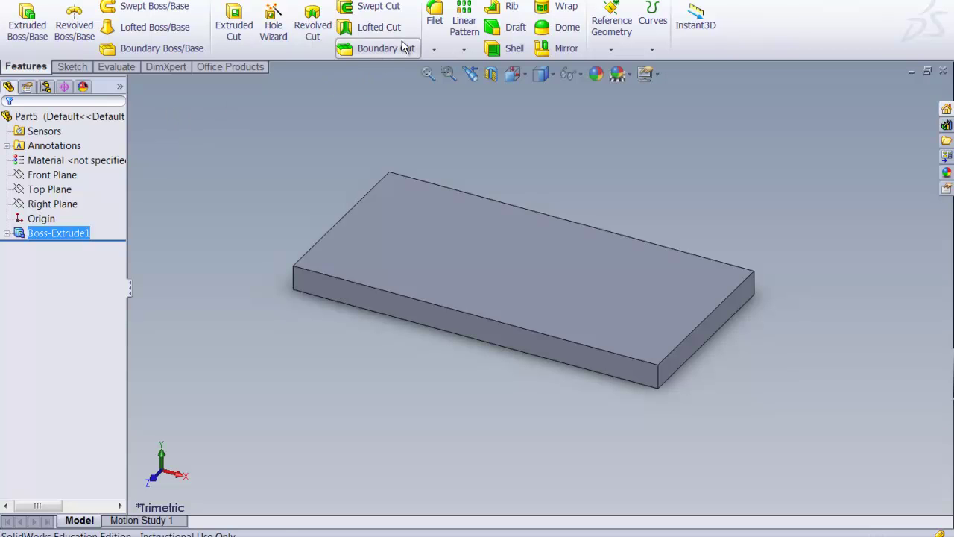
Round the plate's four vertical corner edges with a 10 mm constant-radius fillet.
click(435, 30)
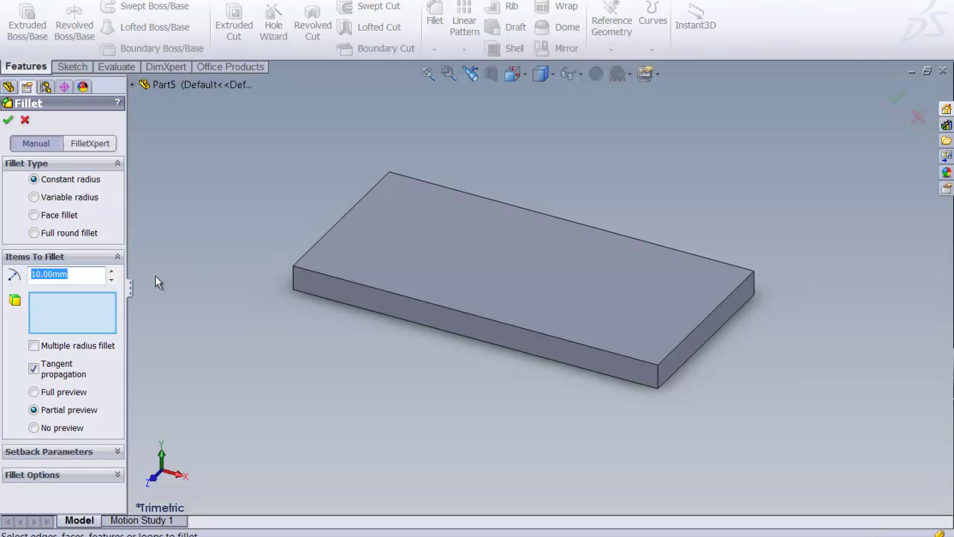
click(295, 279)
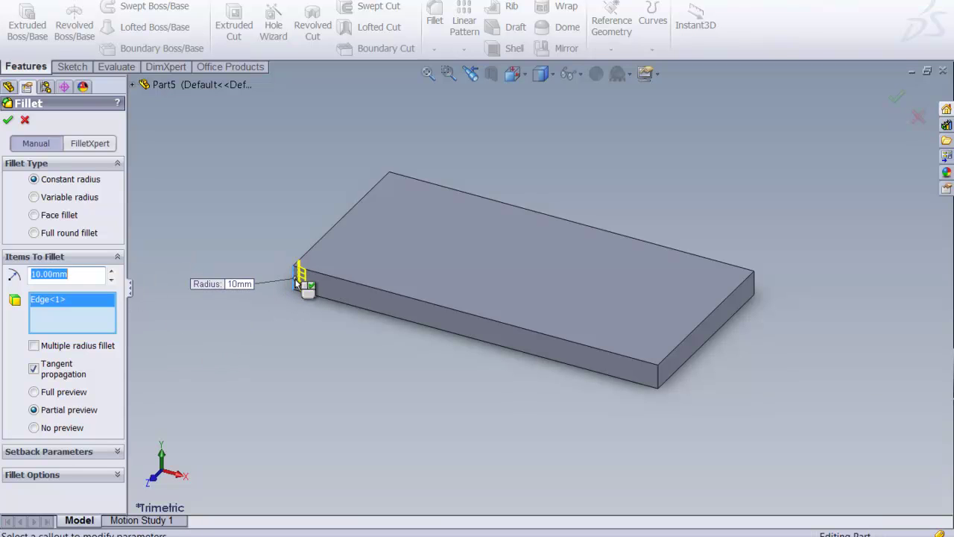
click(390, 188)
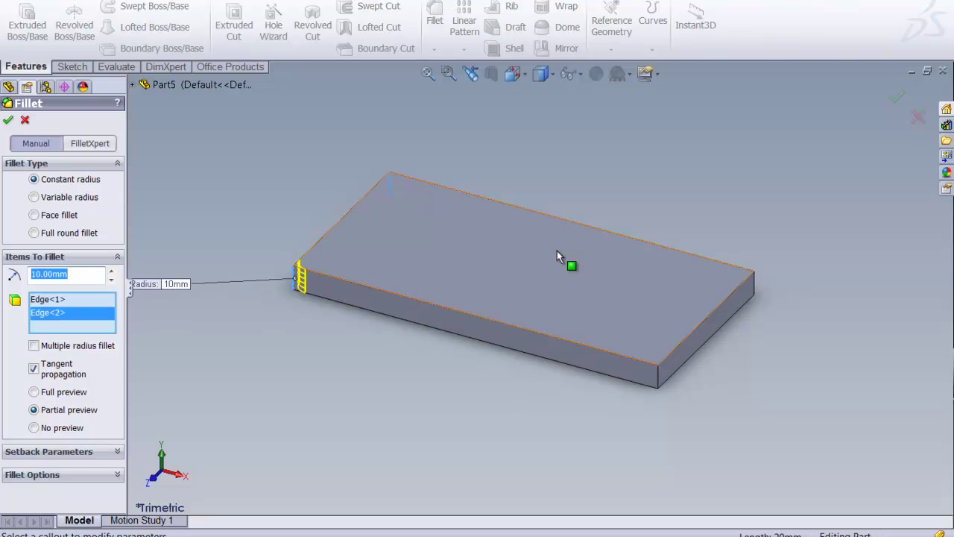
click(756, 288)
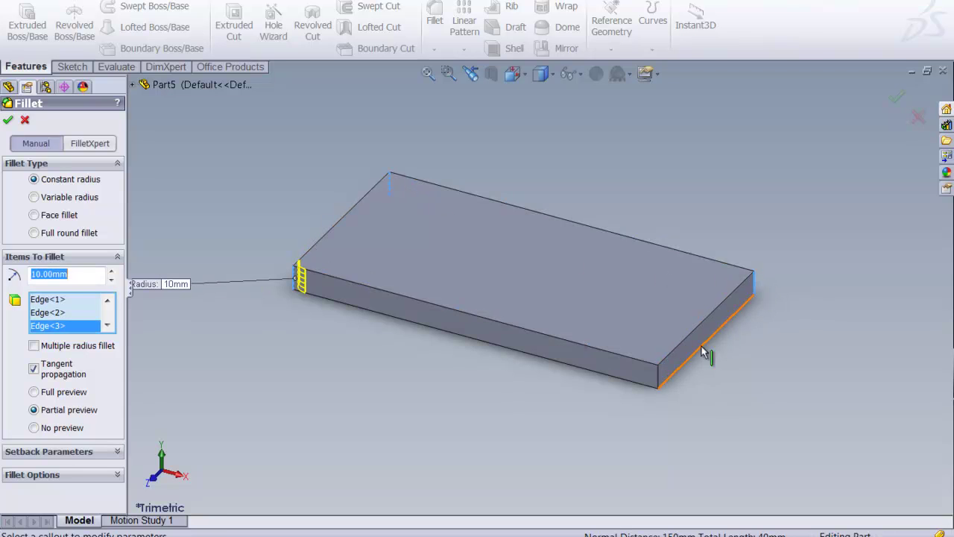
click(658, 376)
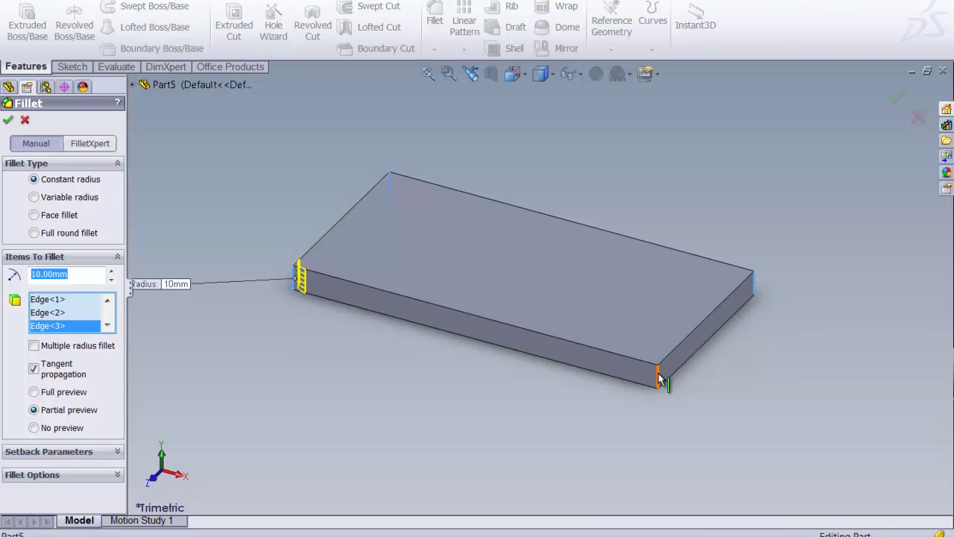
click(8, 120)
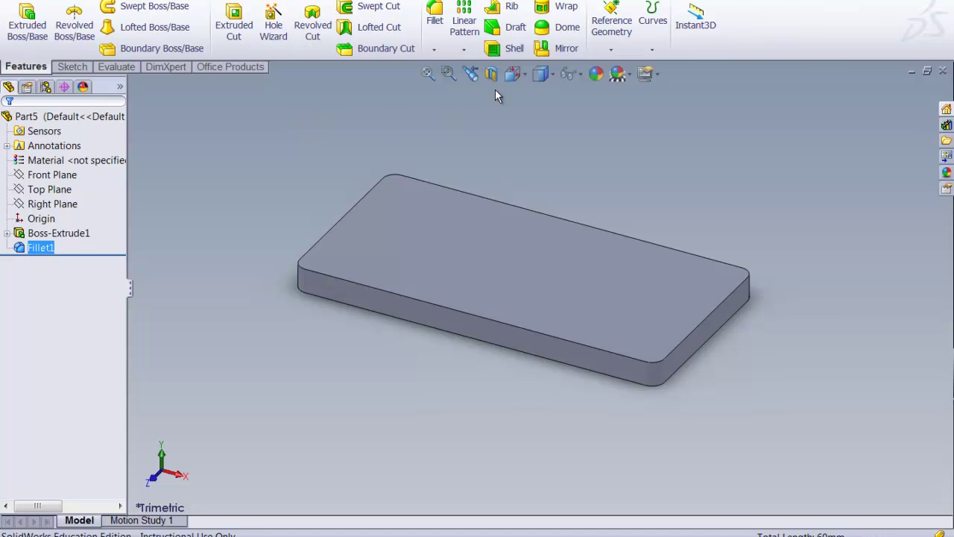
Sketch a center rectangle about 207 by 85 mm on the plate's top face, centered on the origin.
click(526, 73)
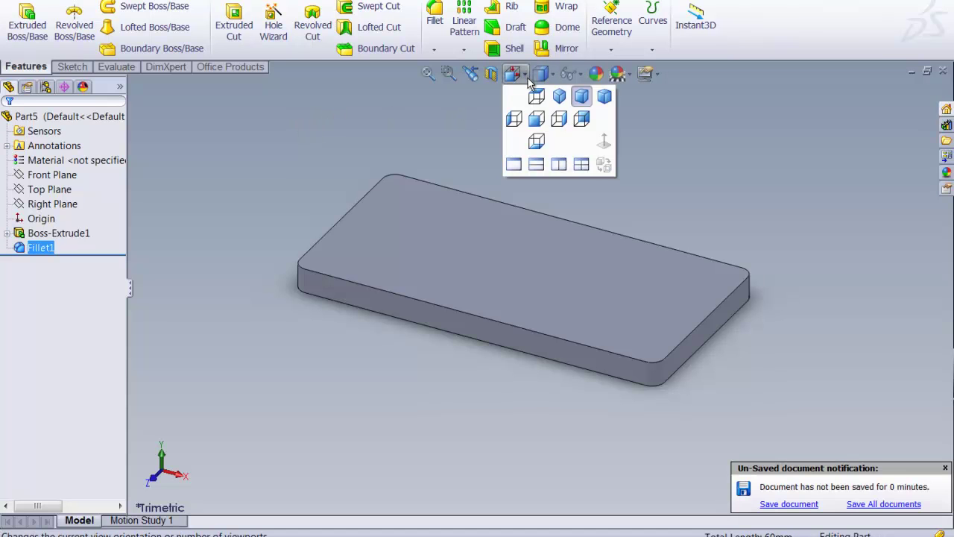
click(535, 94)
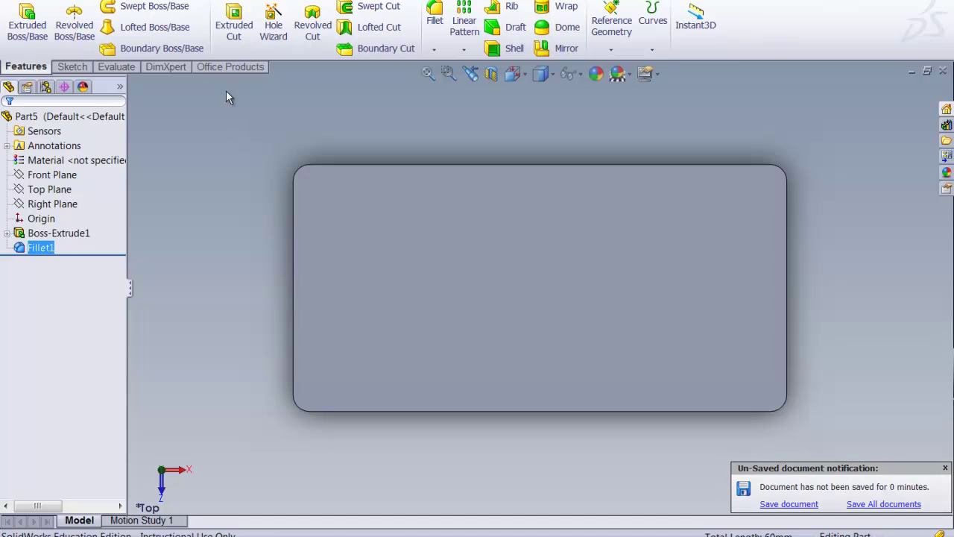
click(73, 67)
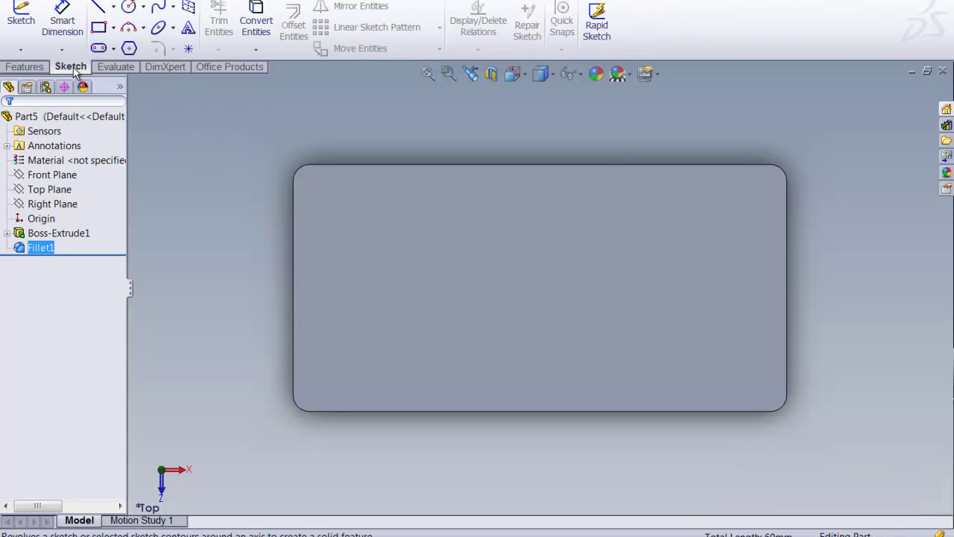
click(97, 30)
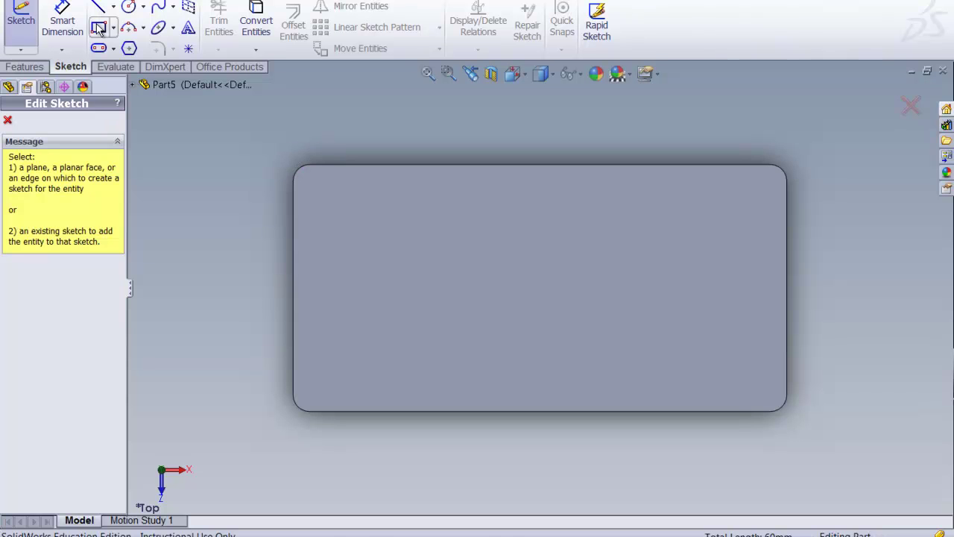
click(490, 249)
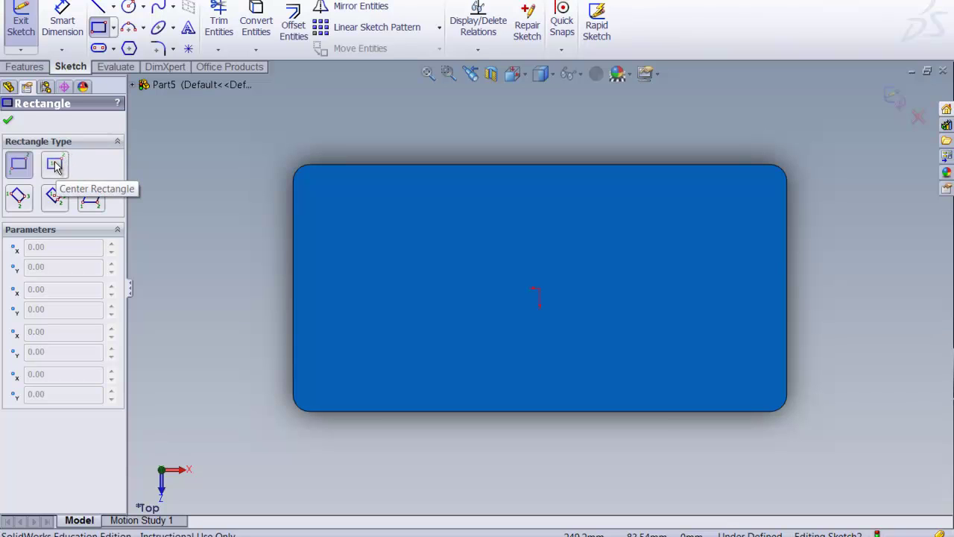
click(54, 166)
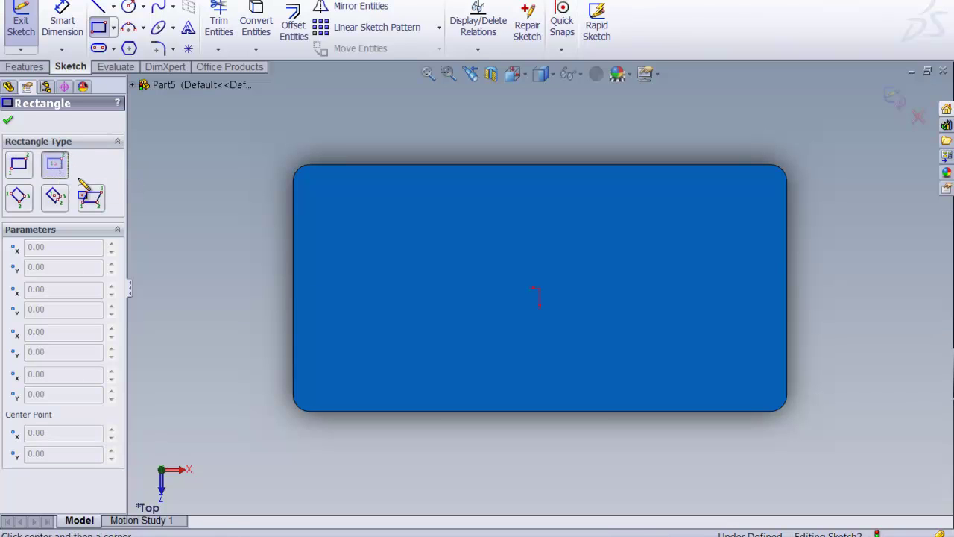
click(539, 289)
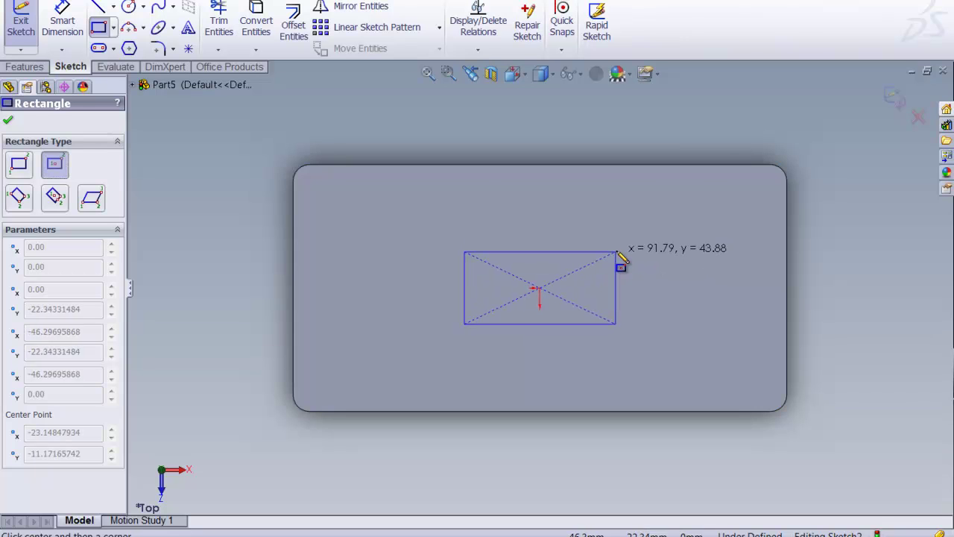
click(711, 220)
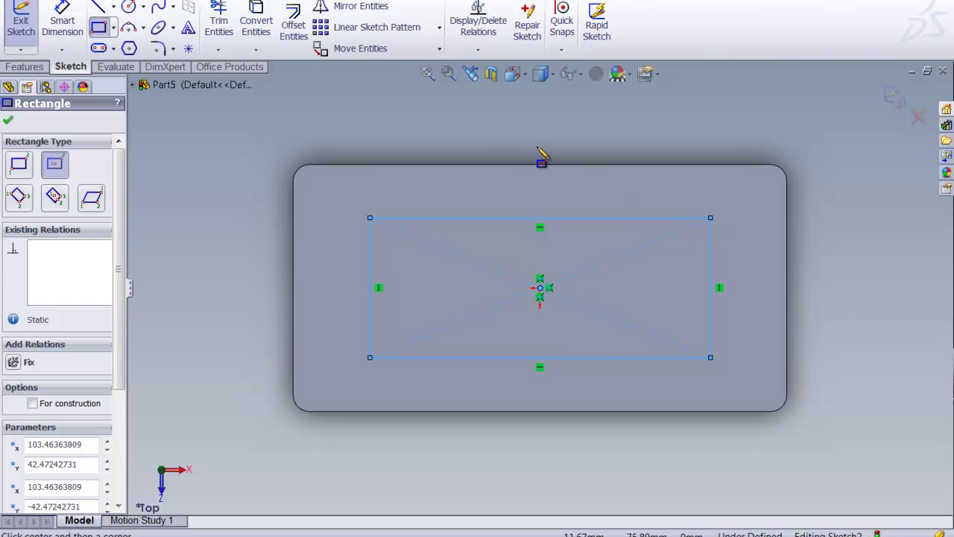
Dimension the new rectangle's upper horizontal edge at 240 mm.
click(69, 28)
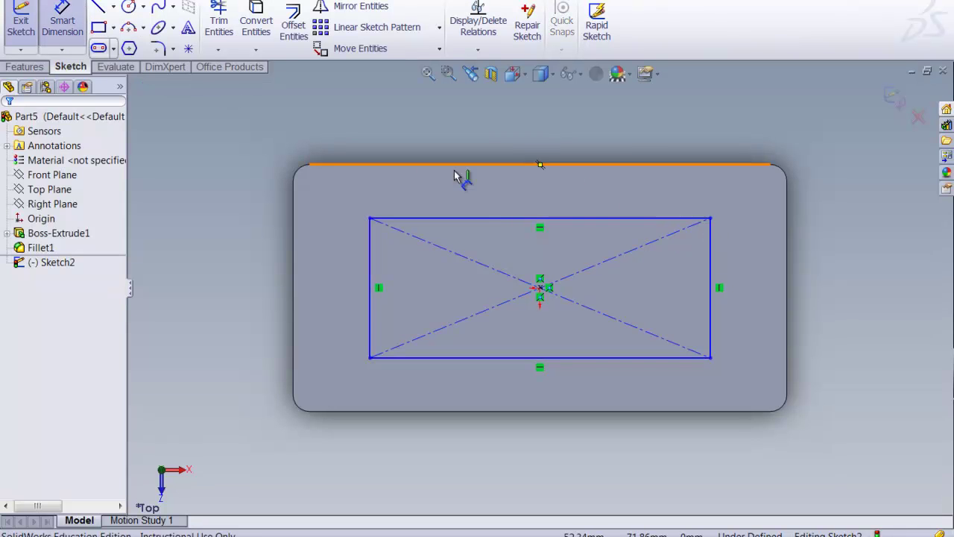
click(513, 220)
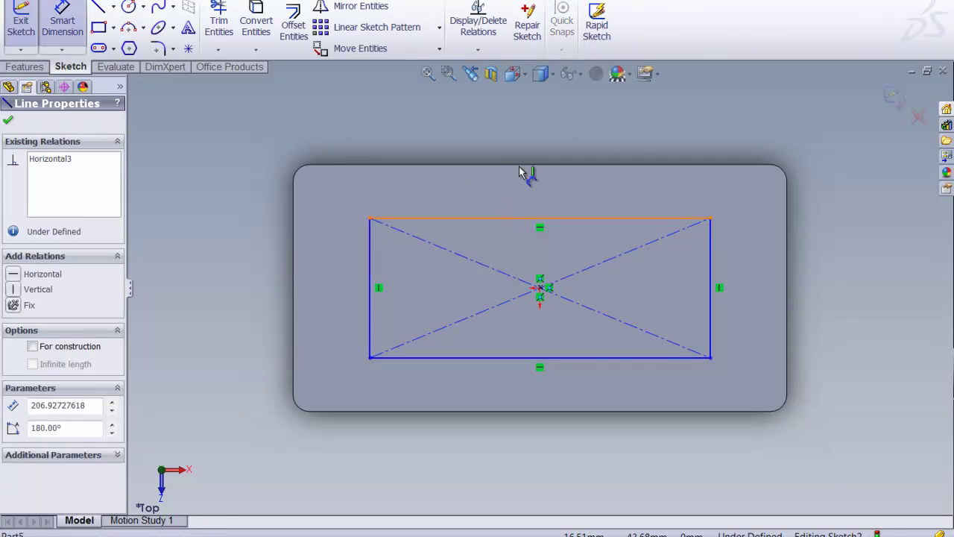
click(520, 133)
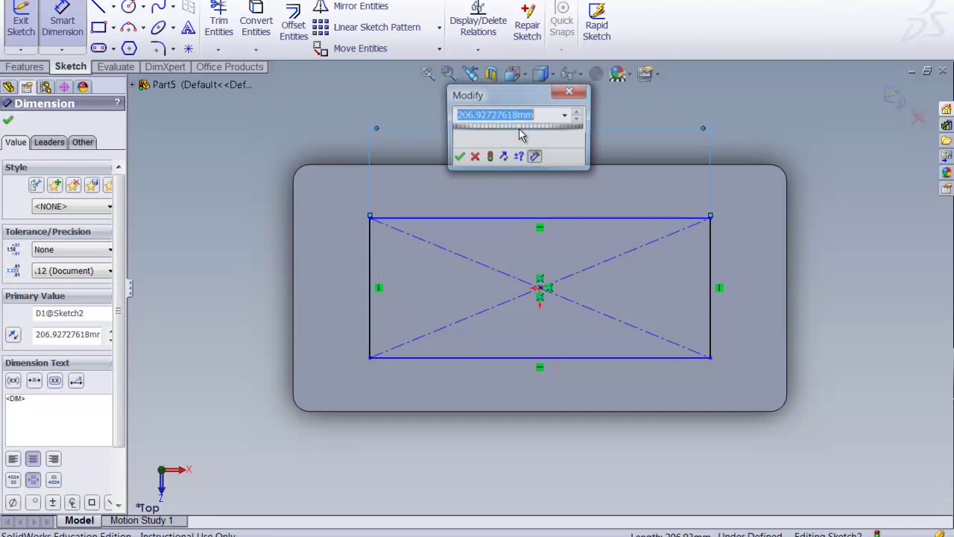
text(240)
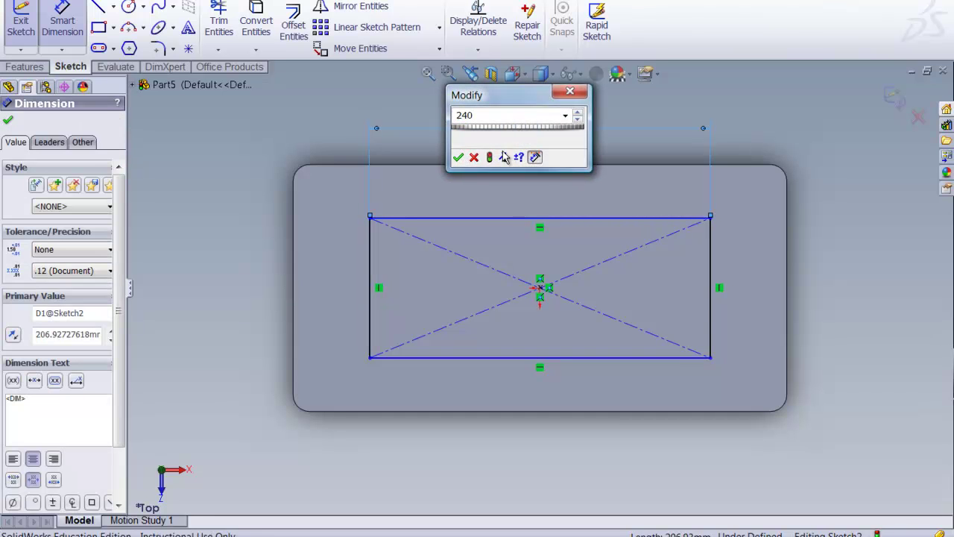
click(458, 157)
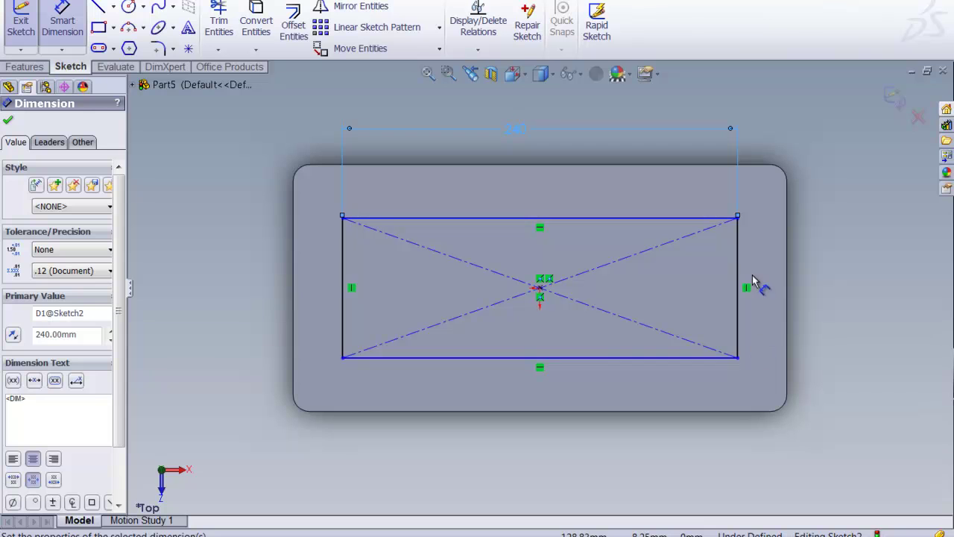
Dimension the inner rectangle's vertical edge at 100 mm and exit the sketch.
click(737, 283)
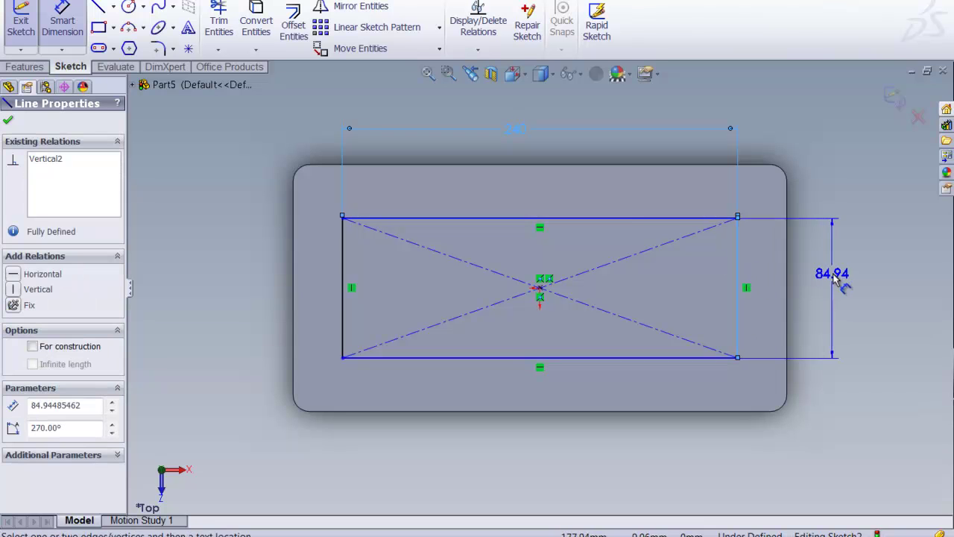
click(832, 274)
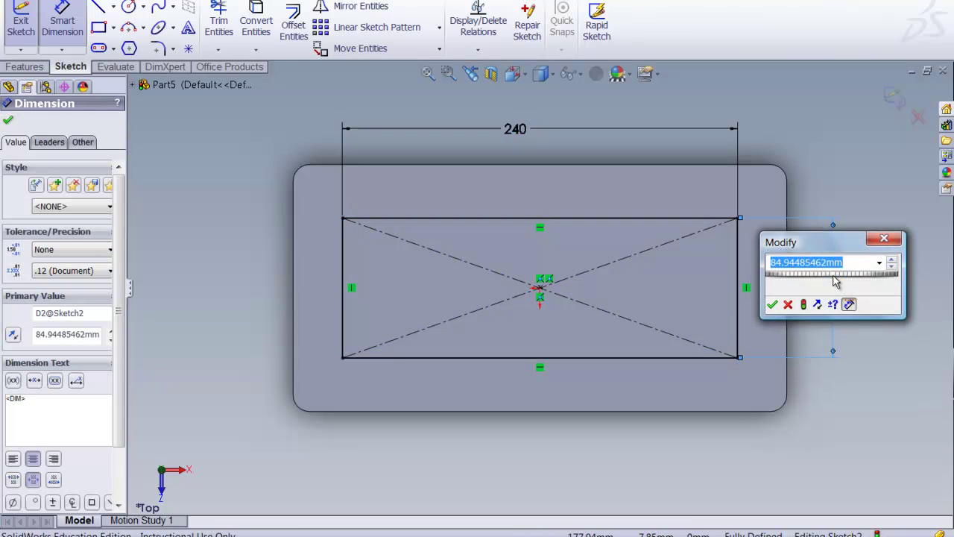
text(100)
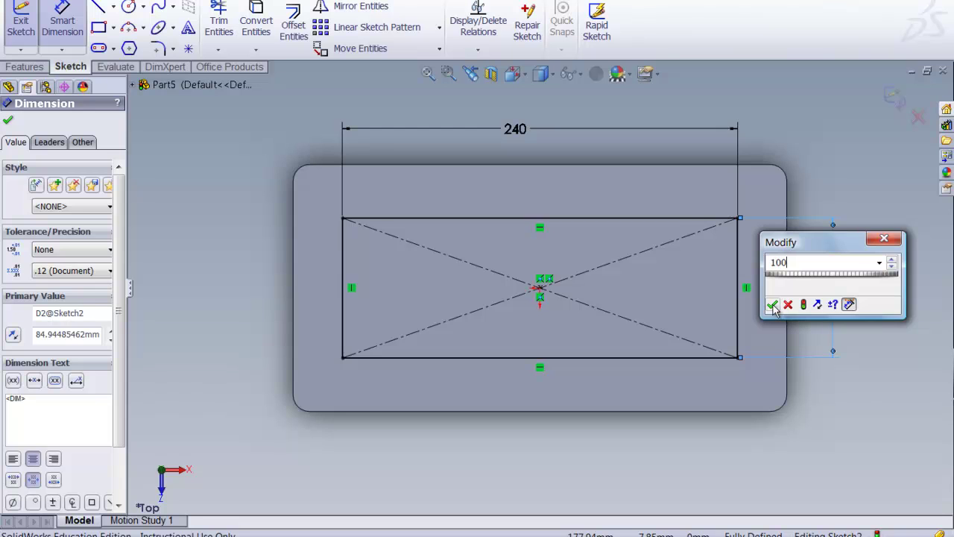
click(773, 304)
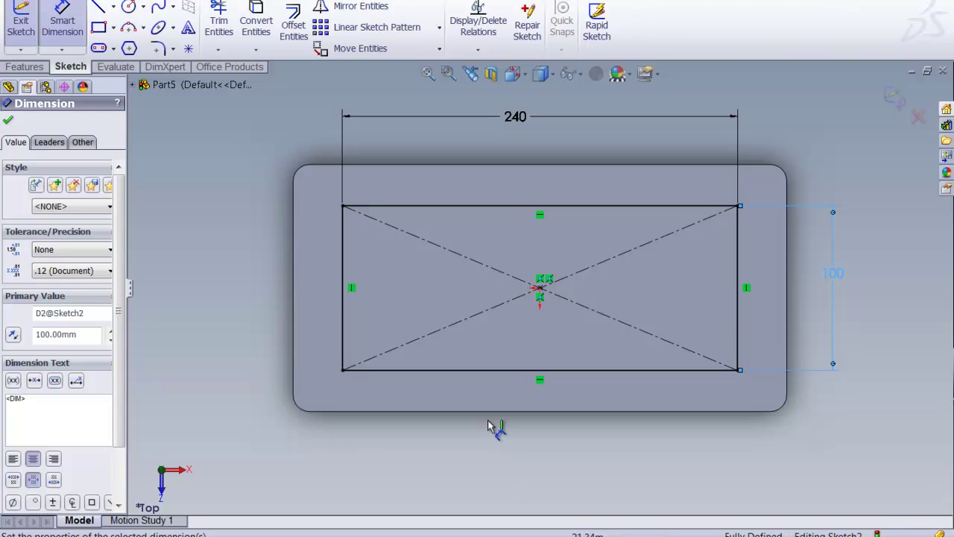
click(8, 123)
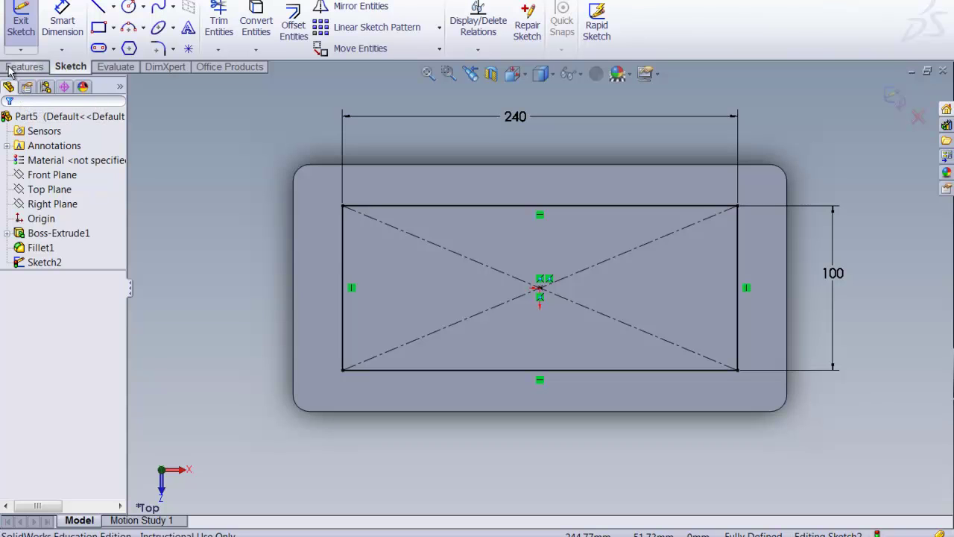
click(17, 27)
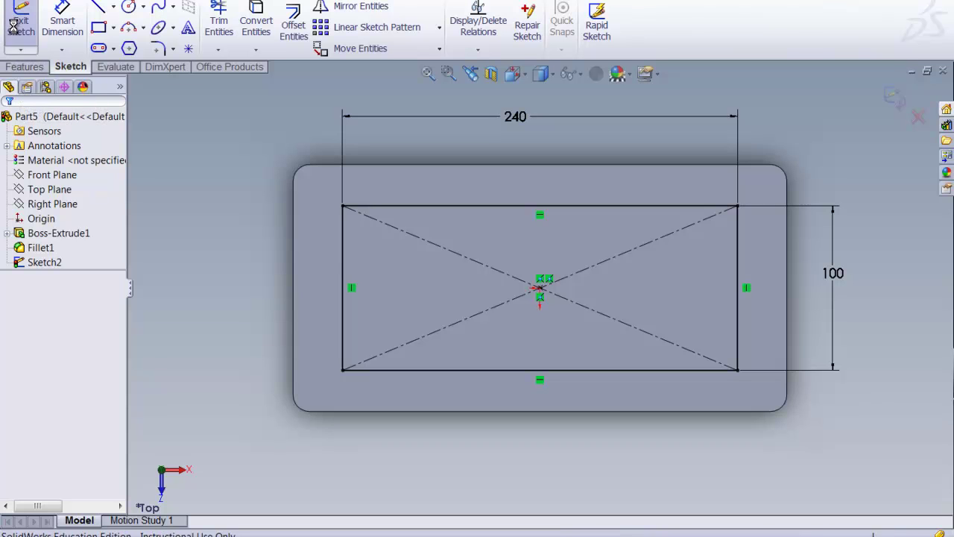
Start a Hole Wizard hole, keeping the ISO Ø17.0 drill size, and set its end condition to Through All.
click(27, 67)
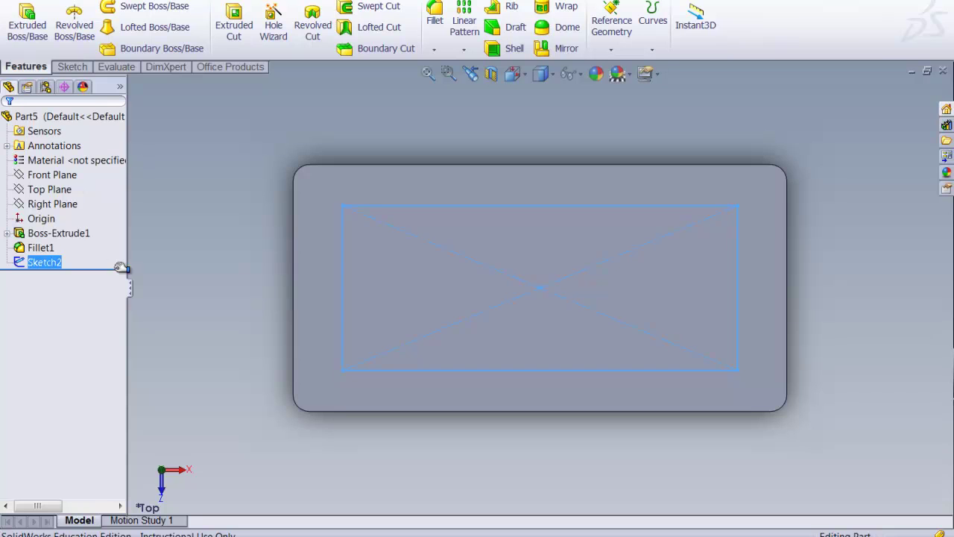
click(270, 30)
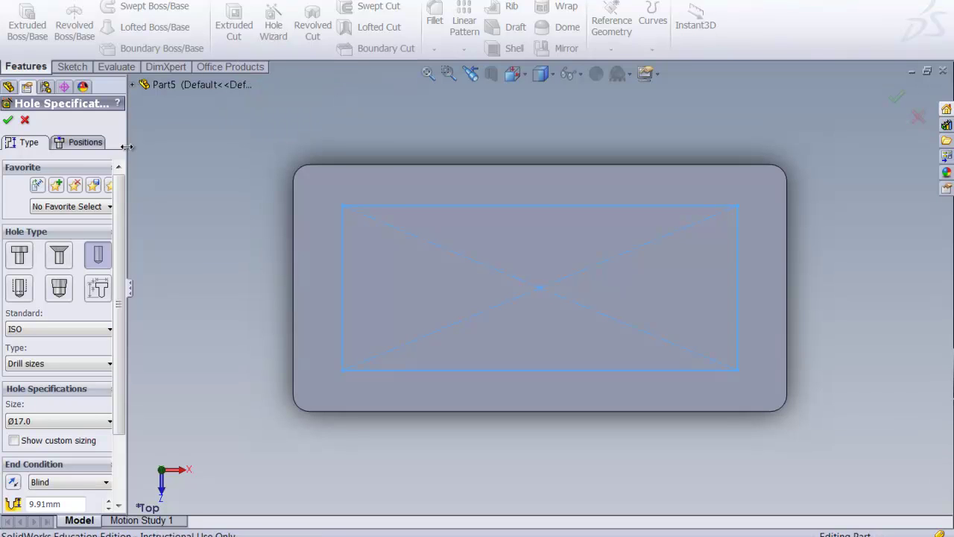
drag(126, 147, 165, 142)
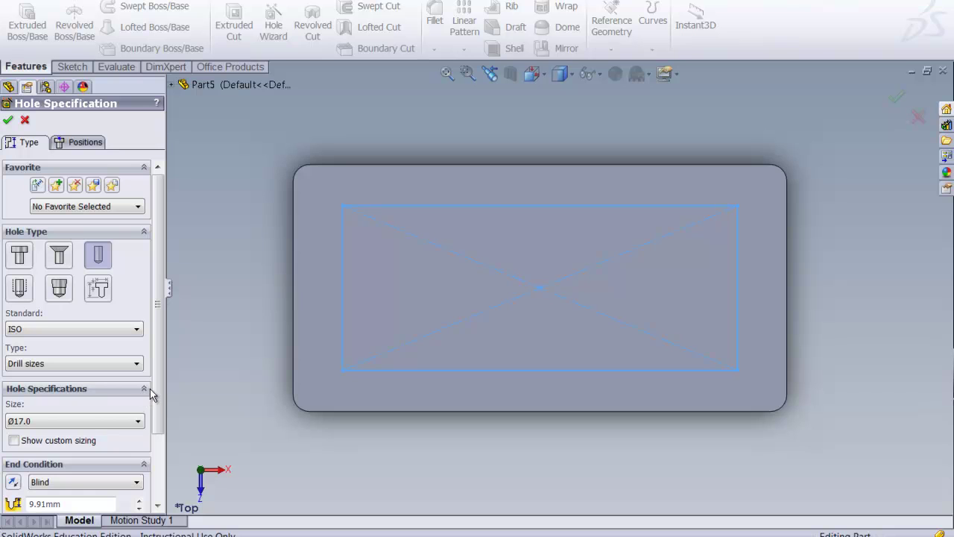
click(137, 483)
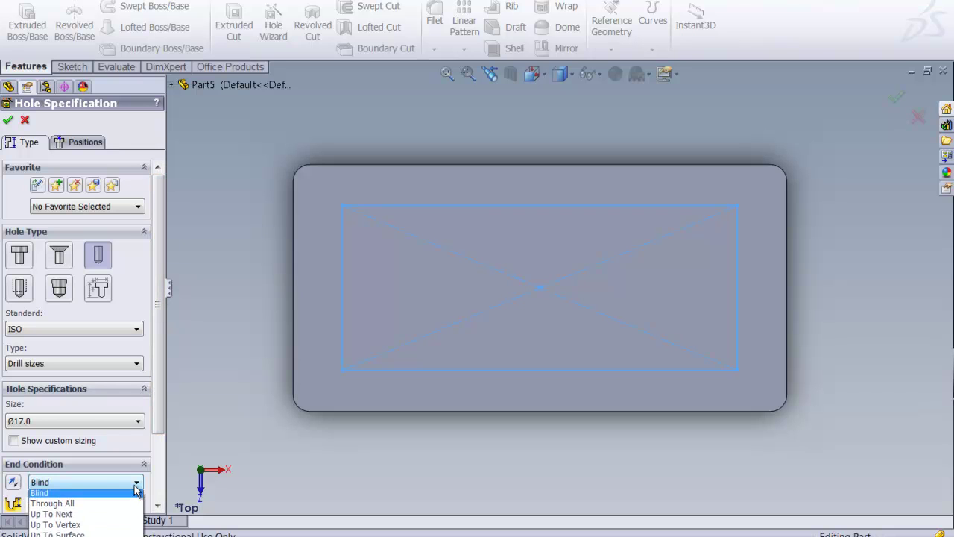
click(56, 508)
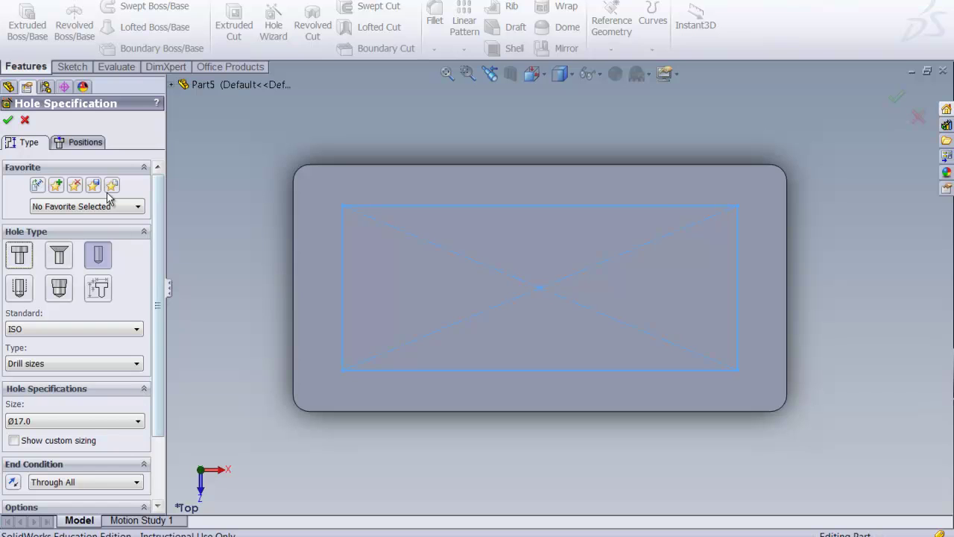
Place the holes with a 3D sketch at the four corners of the 240 by 100 mm rectangle and finish the feature.
click(75, 145)
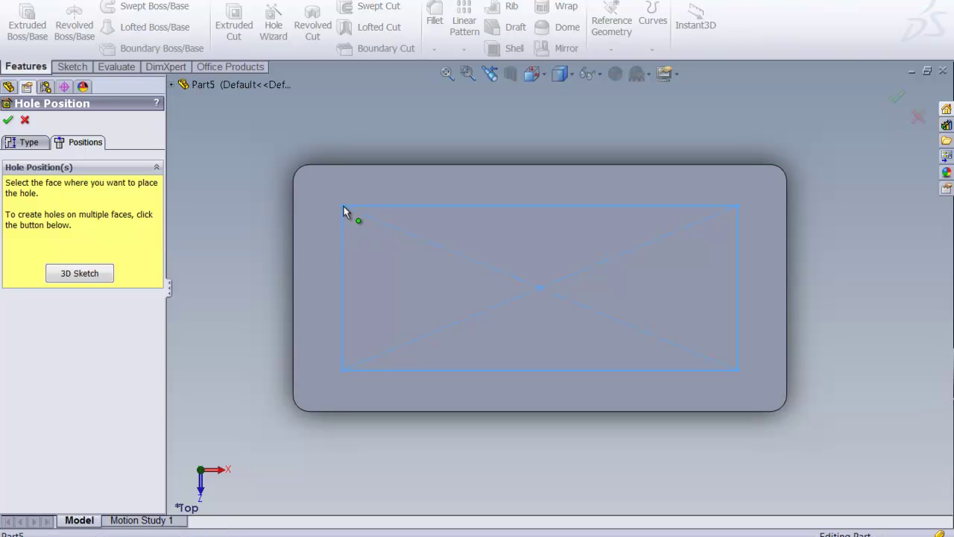
click(79, 273)
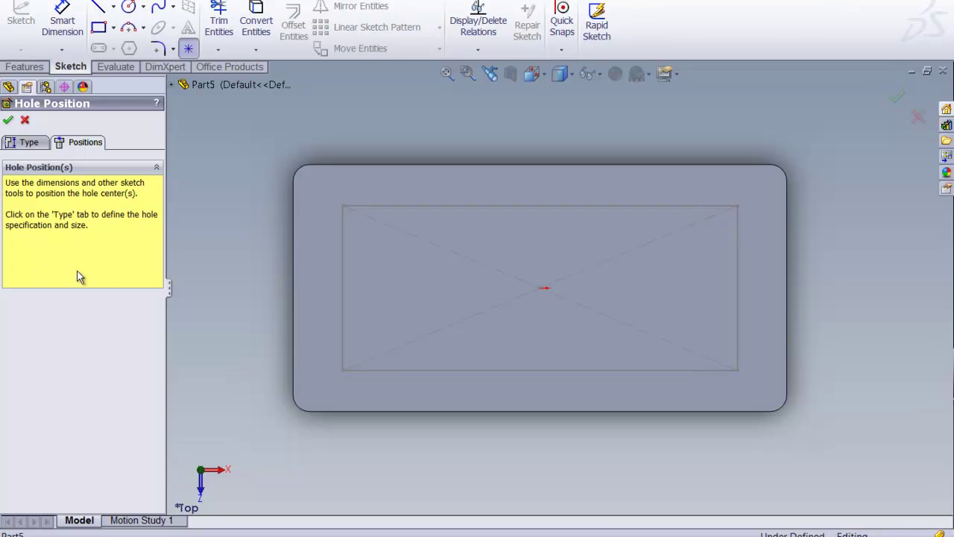
click(342, 205)
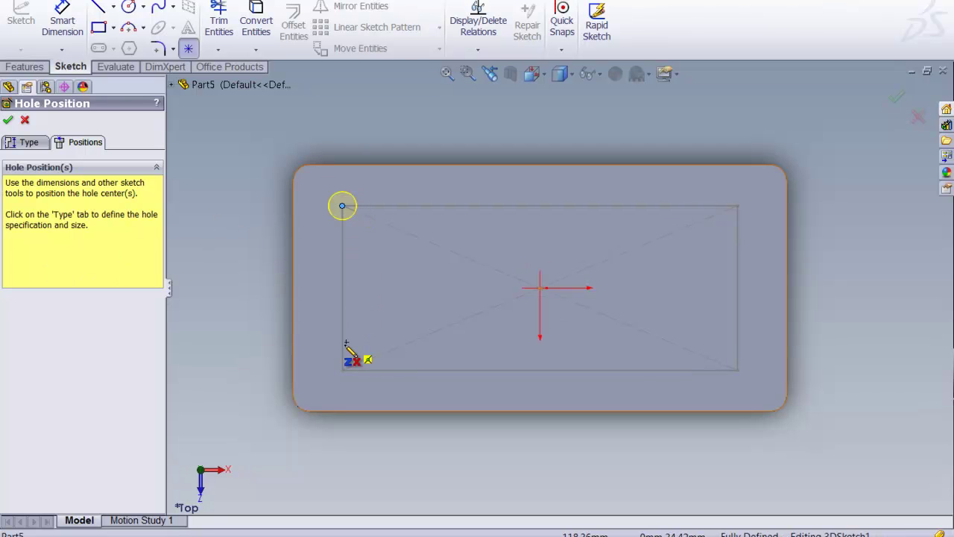
click(342, 370)
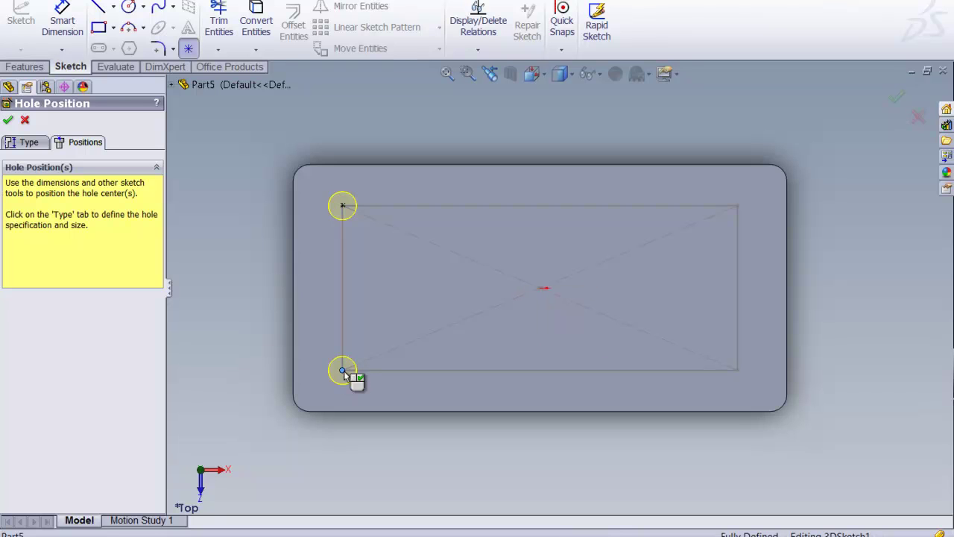
click(737, 370)
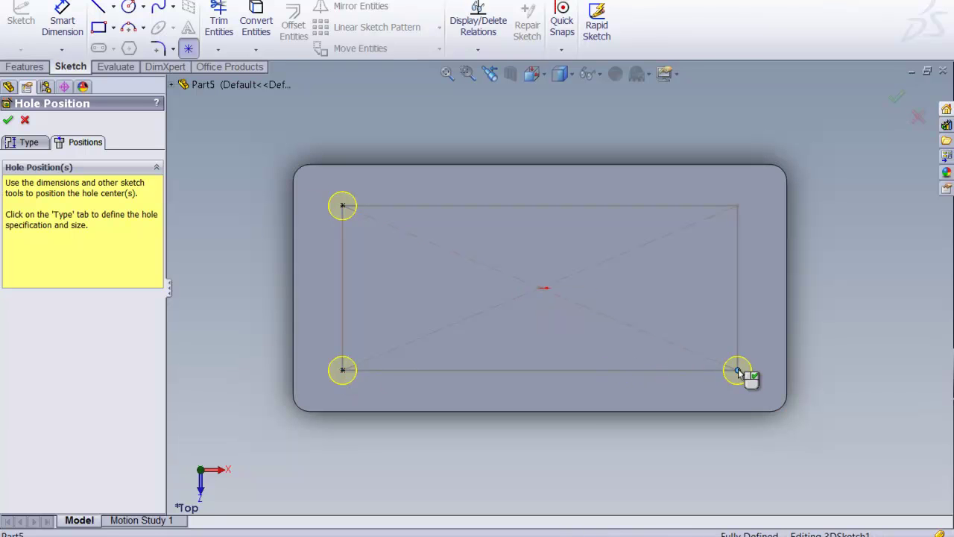
click(737, 205)
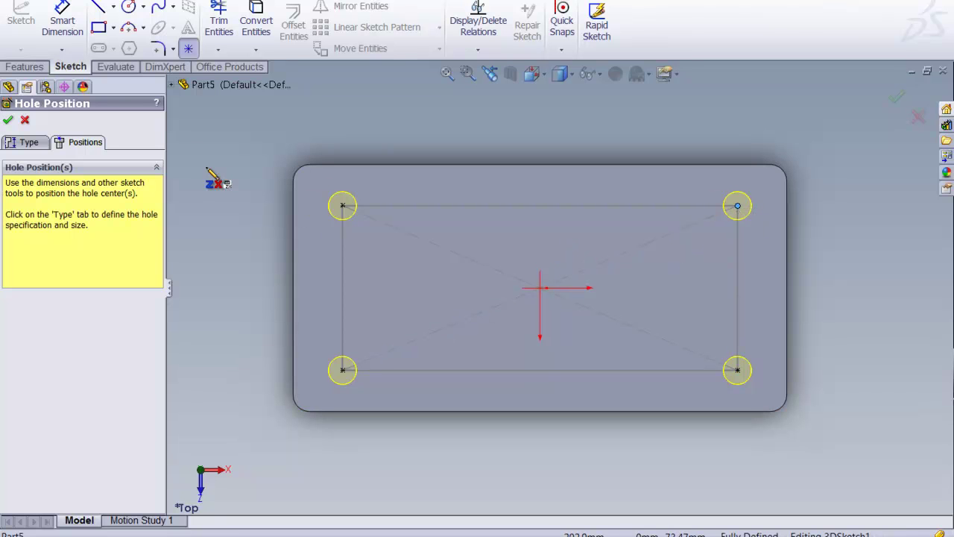
click(8, 120)
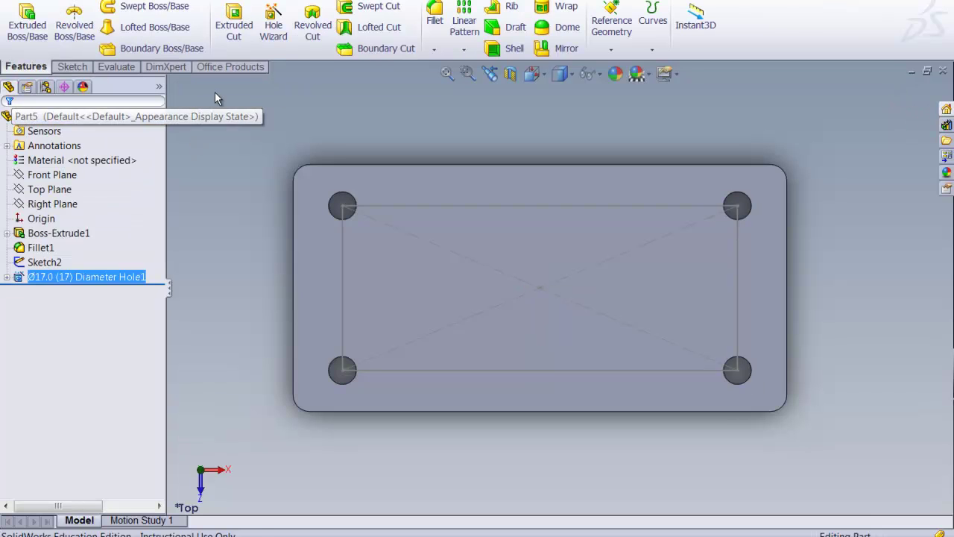
Show the drilled plate in the isometric view.
click(544, 80)
click(555, 76)
click(544, 76)
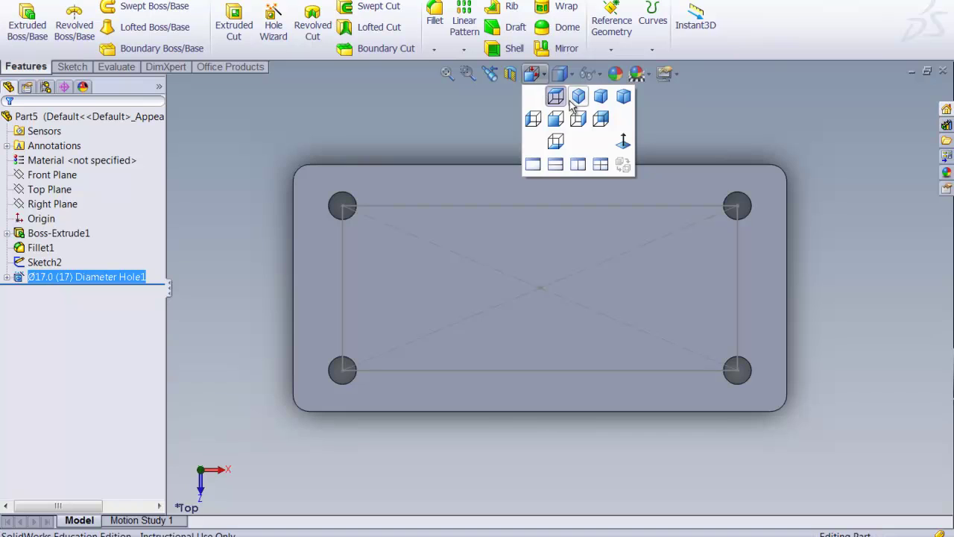
click(575, 99)
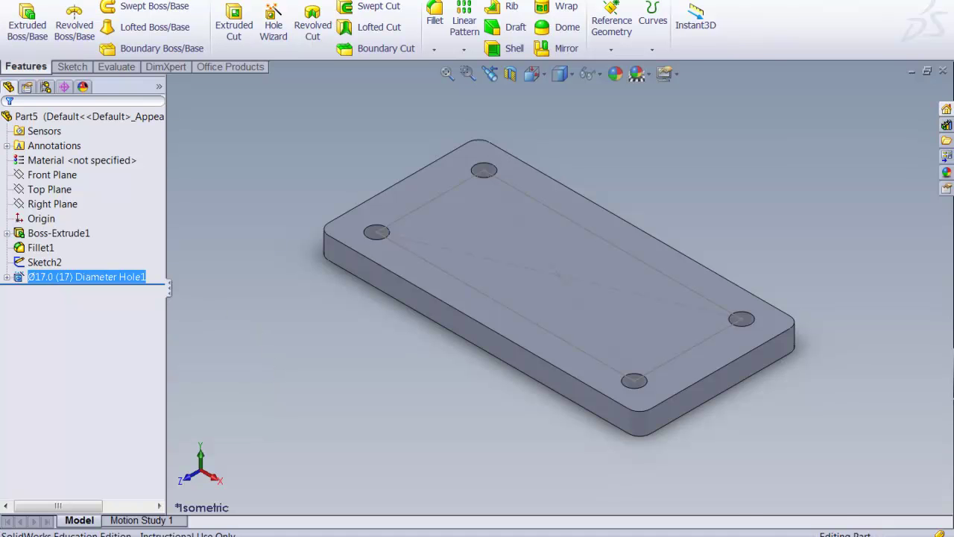
key(ctrl+n)
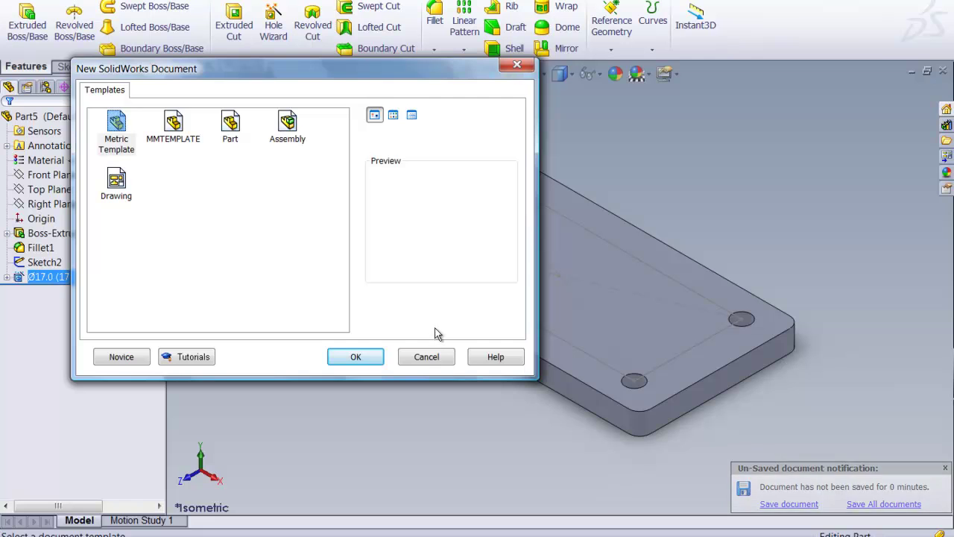
click(426, 357)
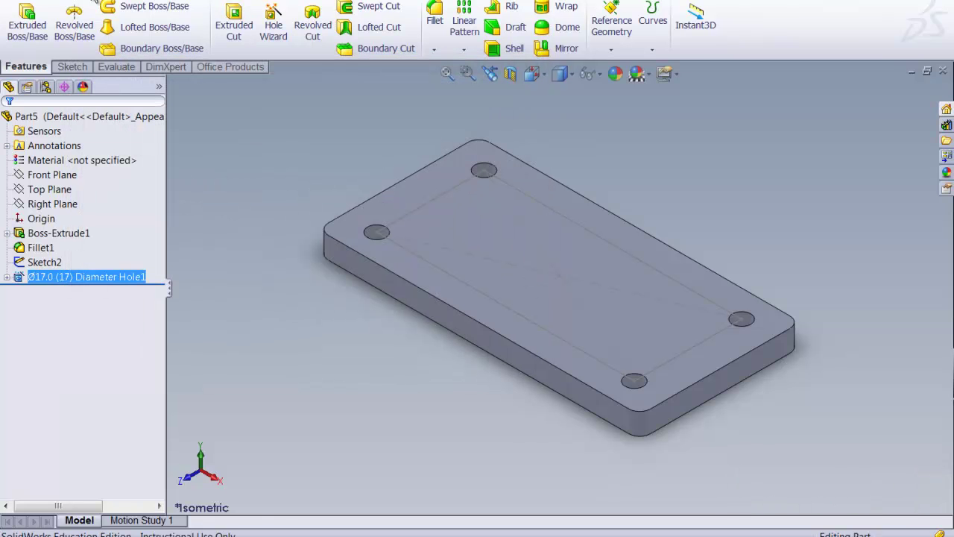
Save the drilled plate as a part file named plate1 in the templates folder.
key(alt+f)
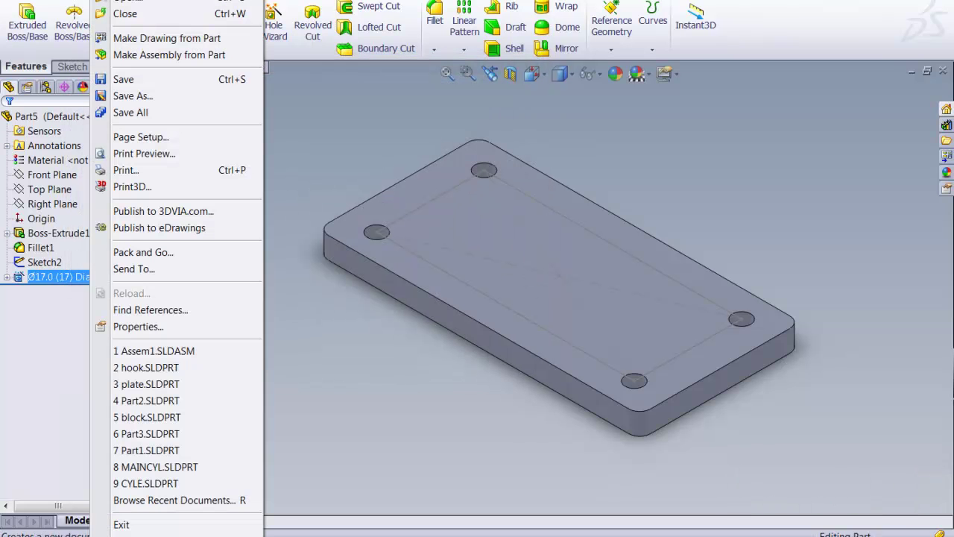
click(127, 93)
text(p)
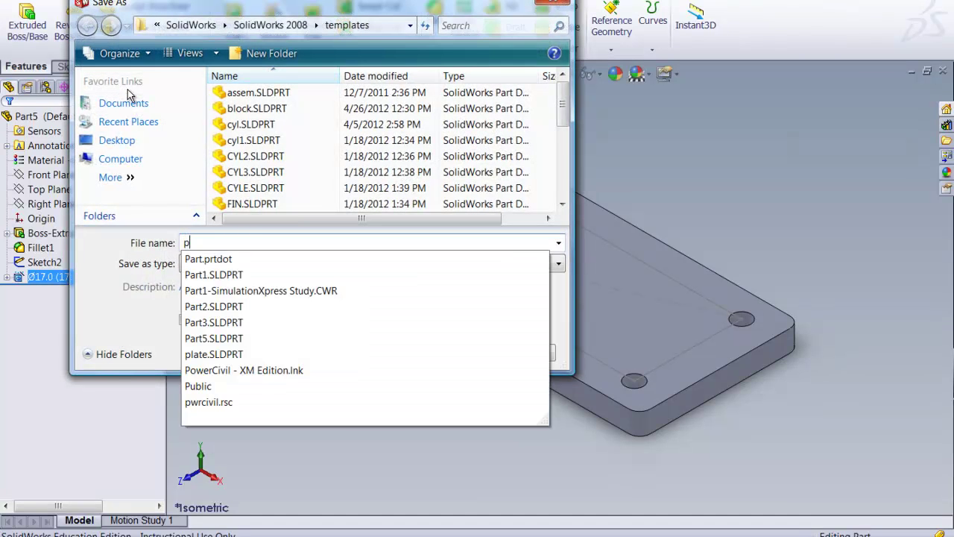
text(late)
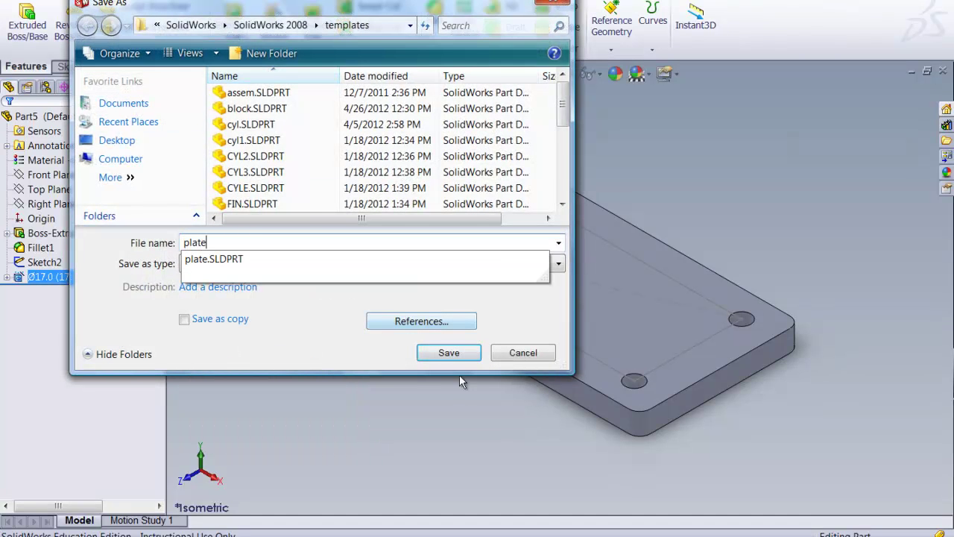
click(448, 352)
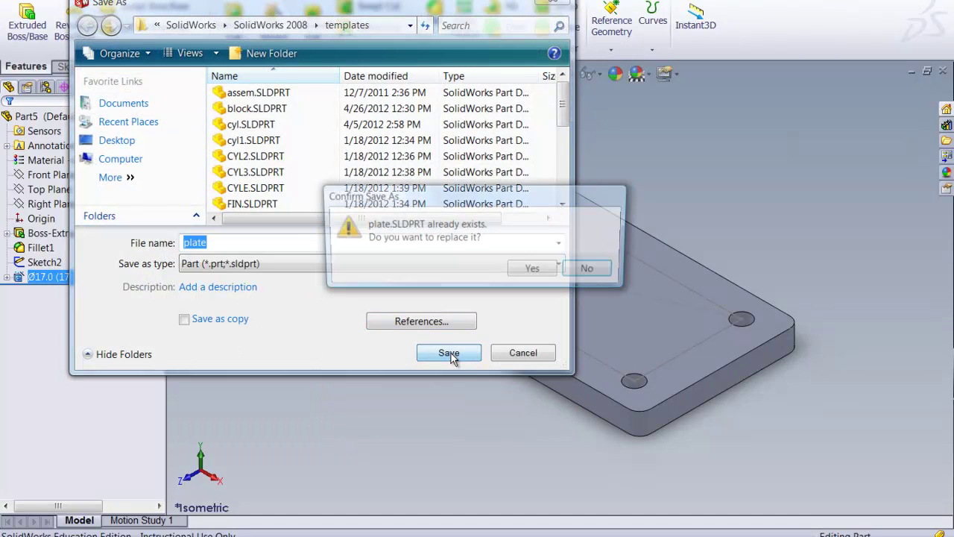
click(534, 270)
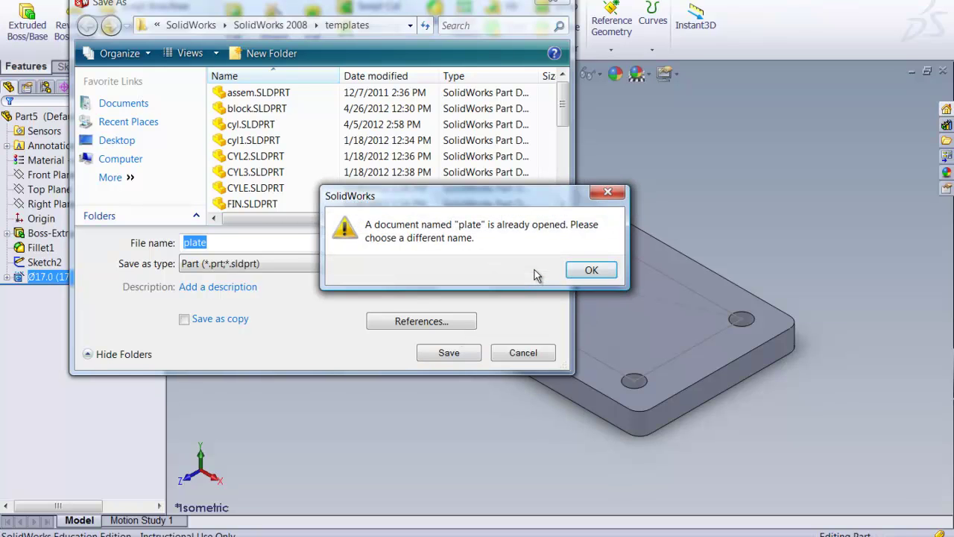
click(582, 270)
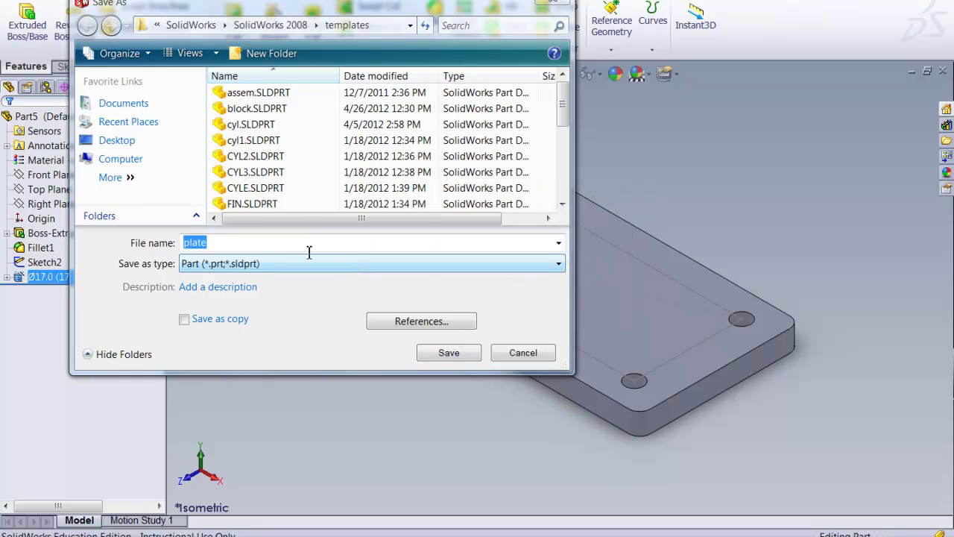
click(238, 240)
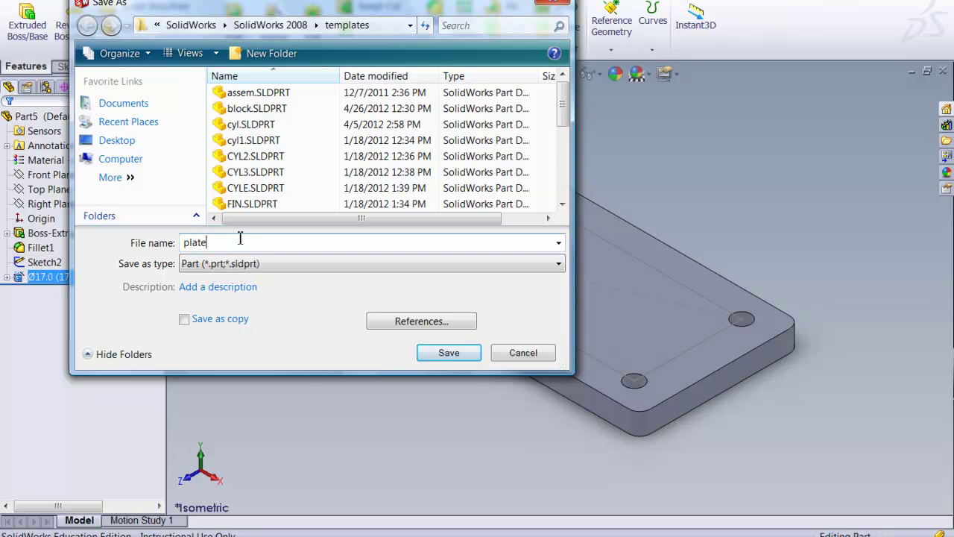
click(449, 353)
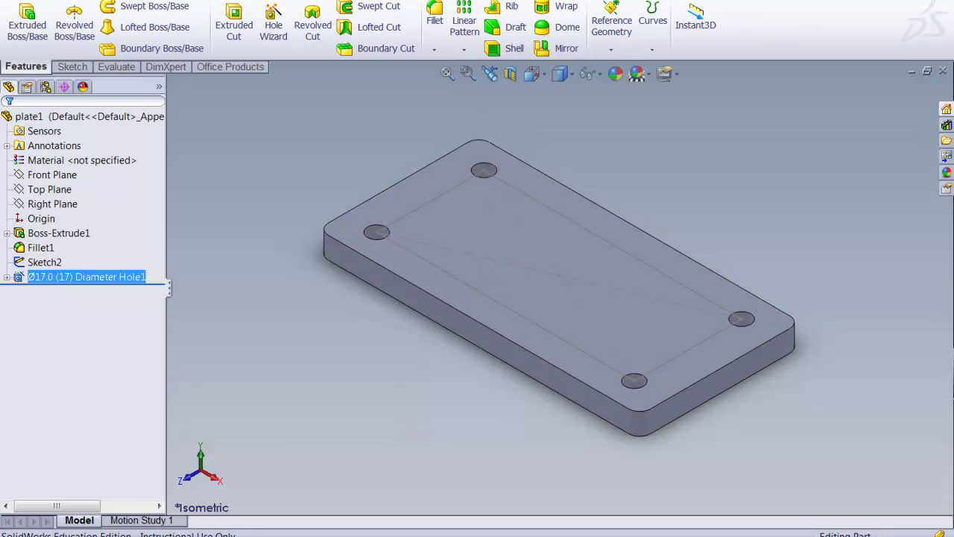
Create a new part from the Metric Template and show its Front Plane in the front view.
key(ctrl+n)
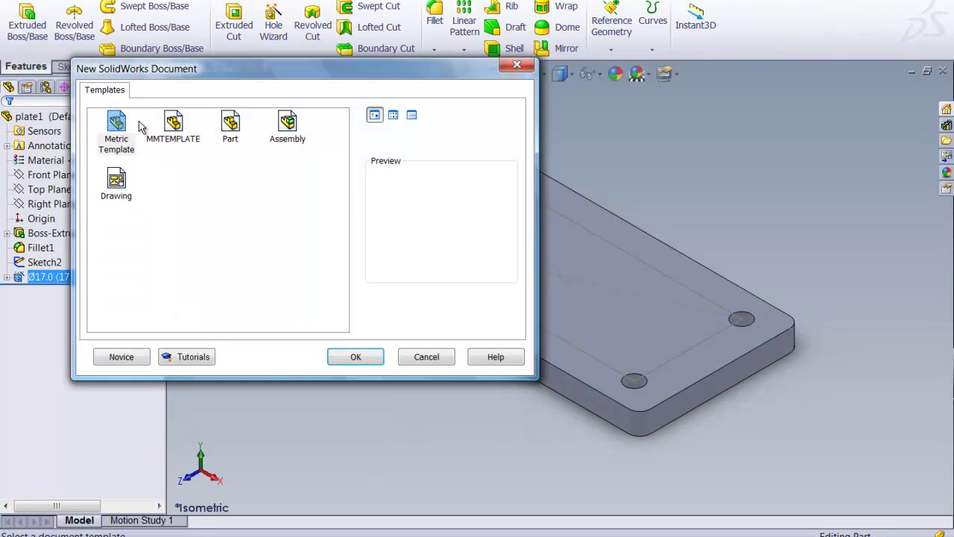
click(355, 357)
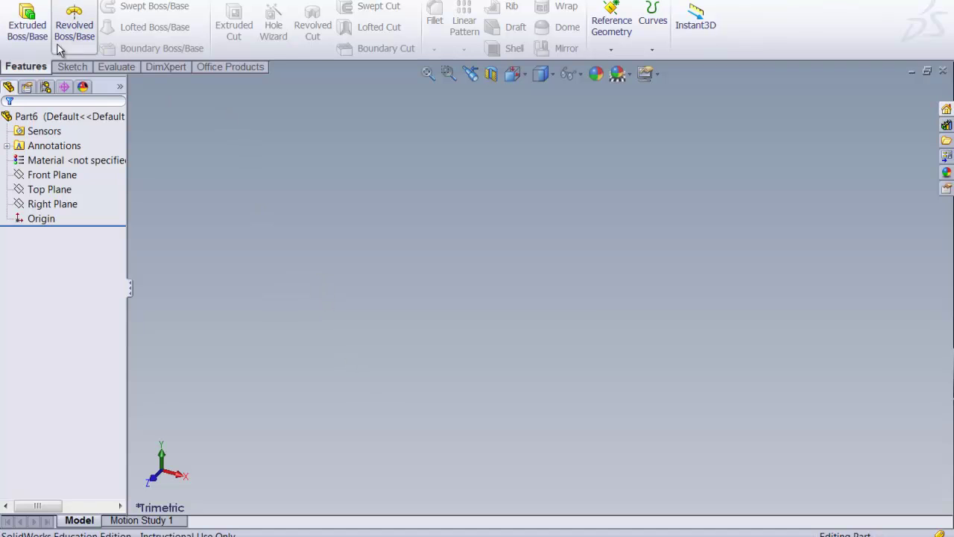
click(71, 67)
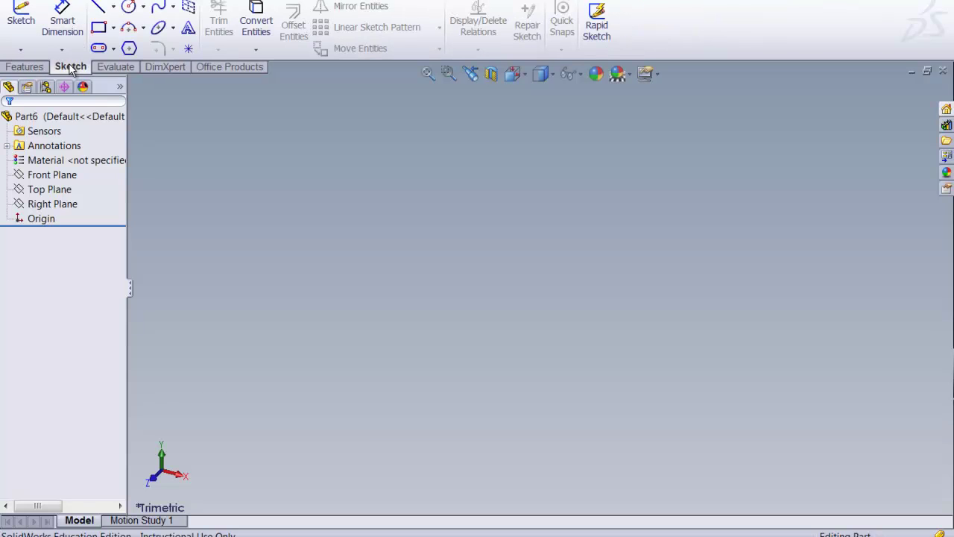
click(54, 176)
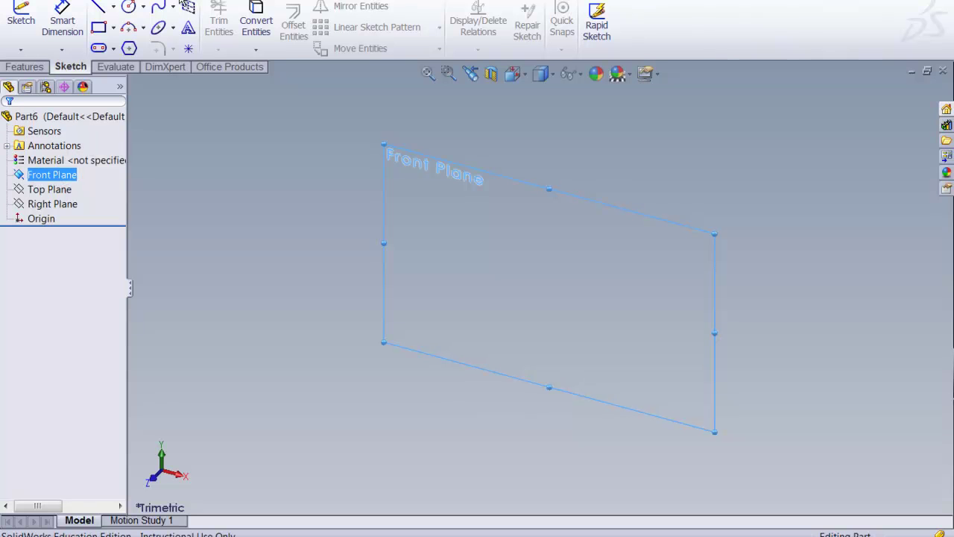
click(513, 73)
click(536, 98)
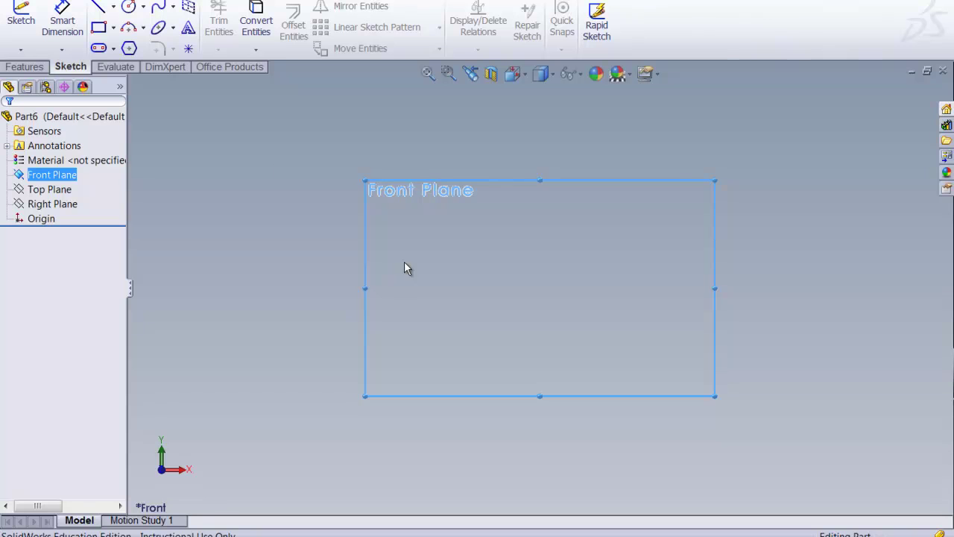
Sketch a vertical centerline about 95 mm long upward from the origin on the Front Plane.
click(115, 6)
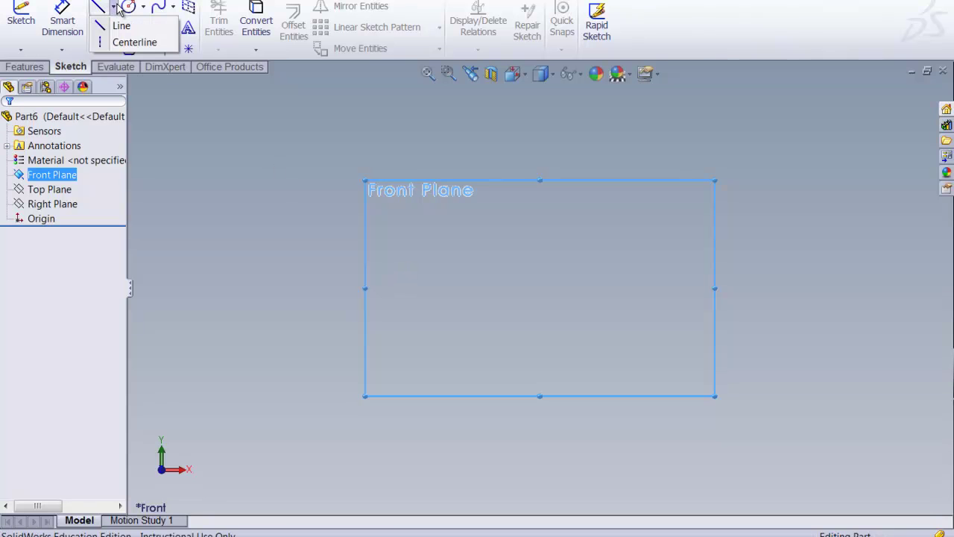
click(123, 42)
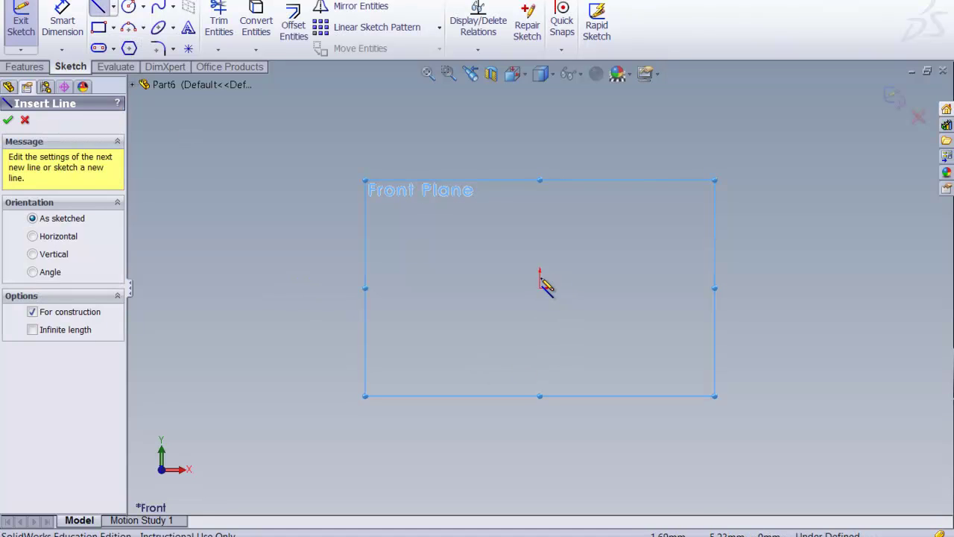
click(539, 287)
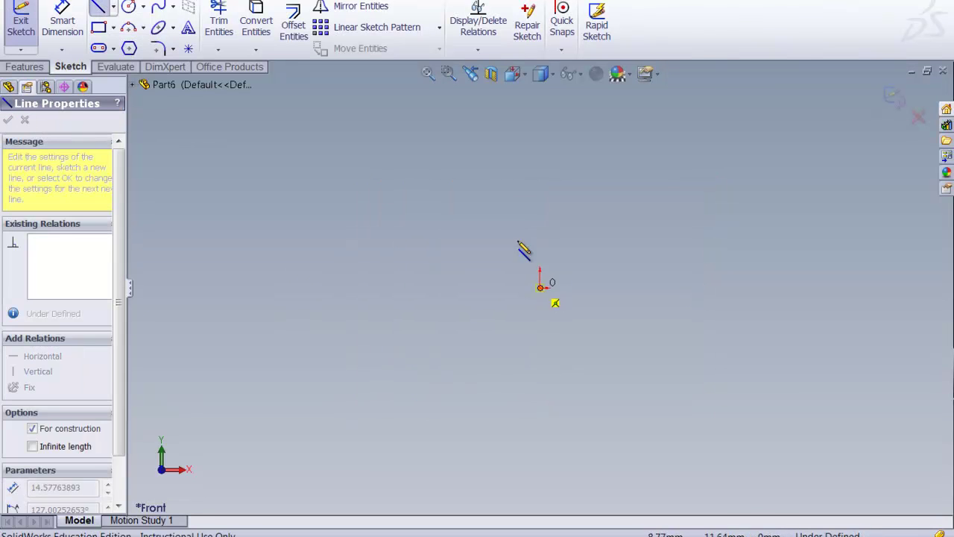
click(539, 100)
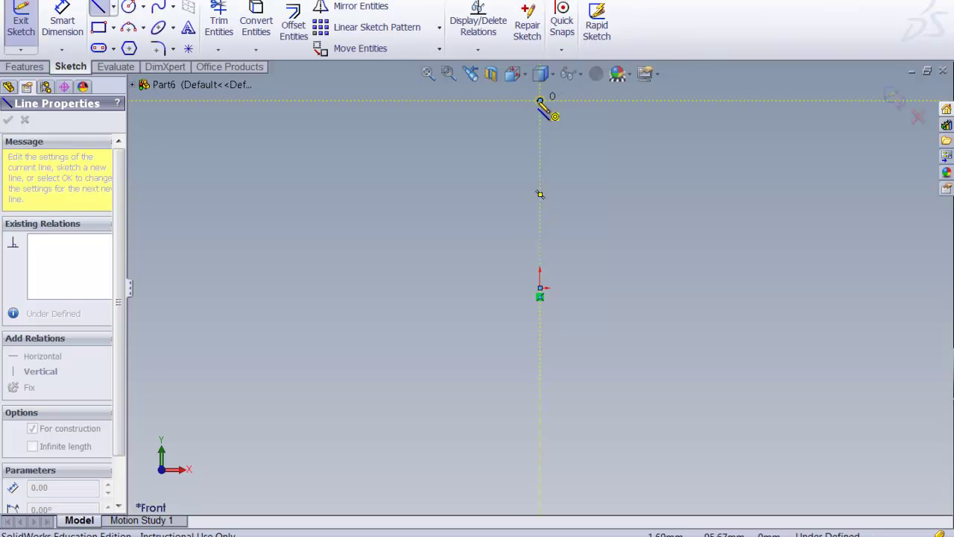
right_click(540, 100)
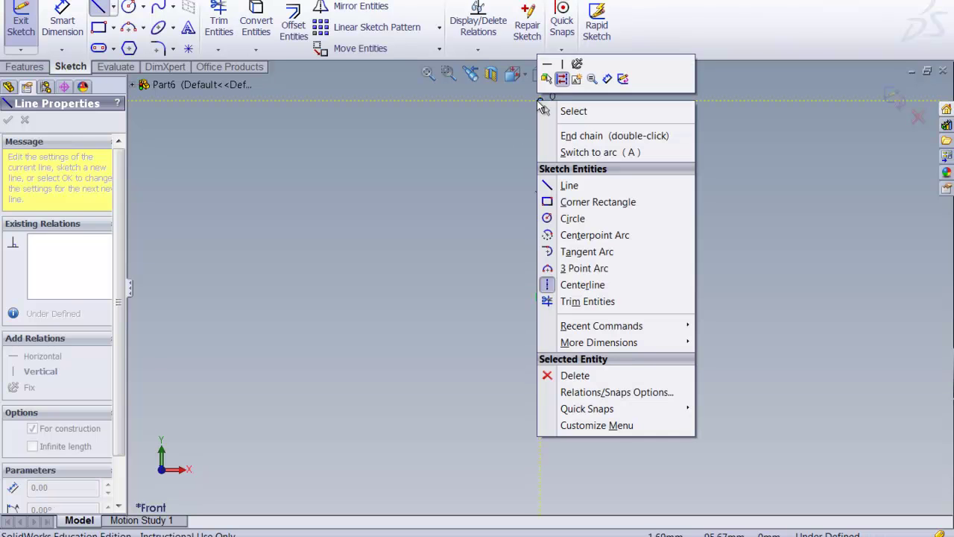
click(578, 113)
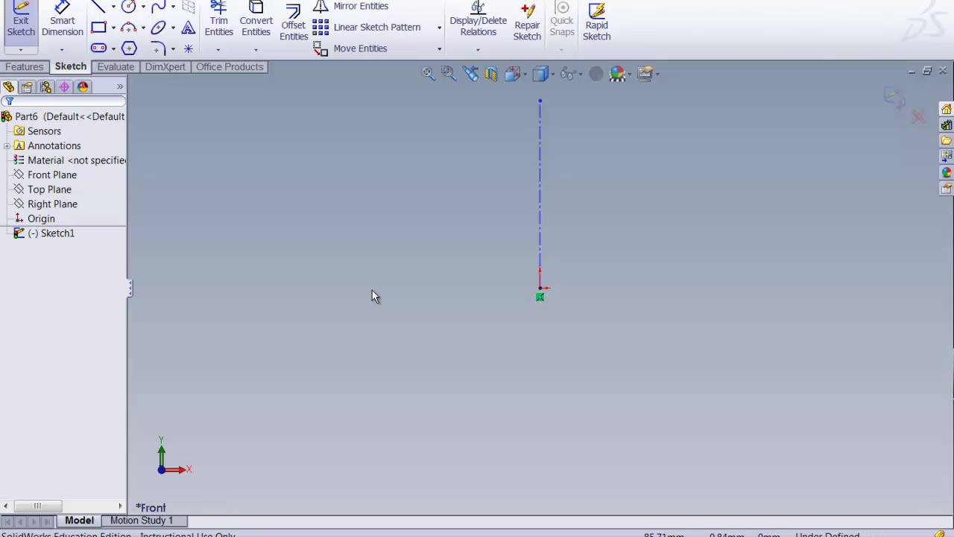
Sketch a circle with a radius of about 21 mm centered on the centerline's upper end.
click(129, 8)
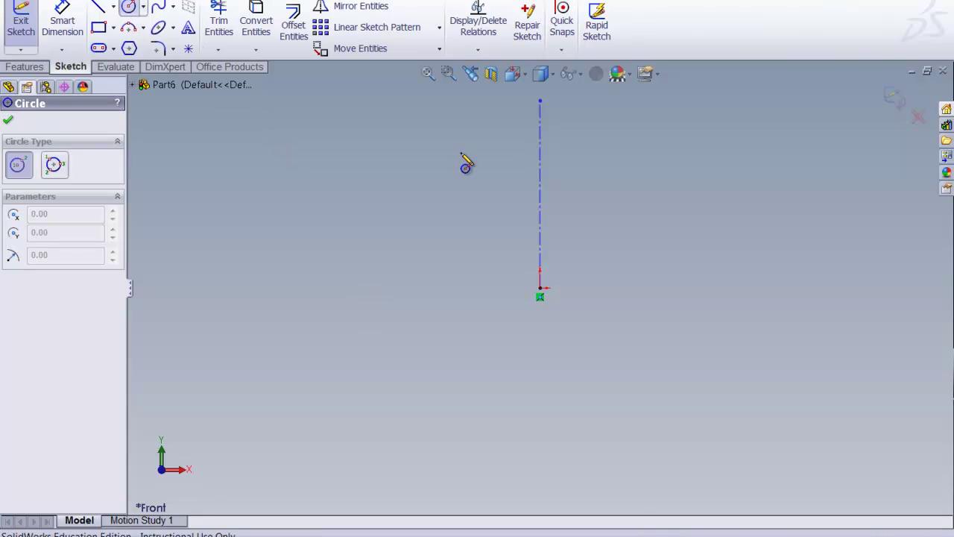
click(540, 100)
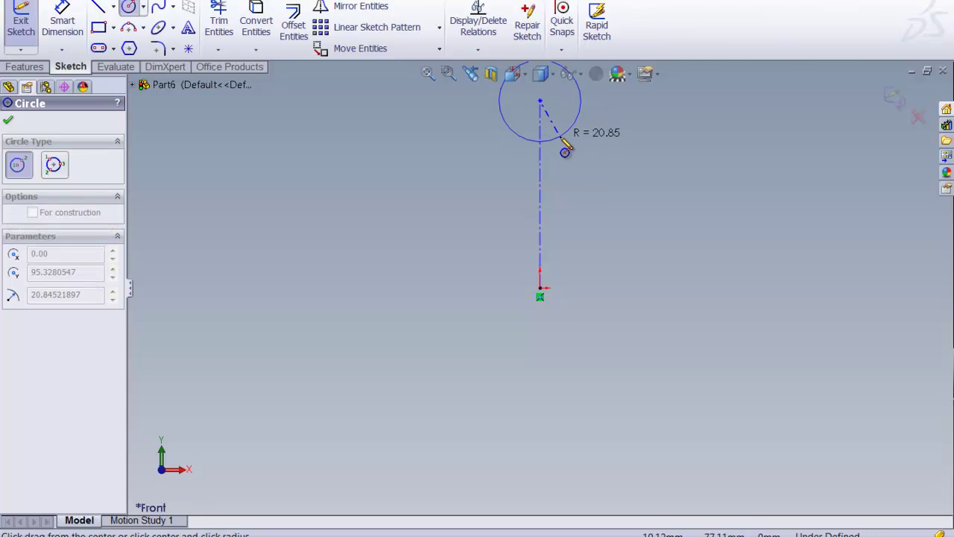
click(561, 140)
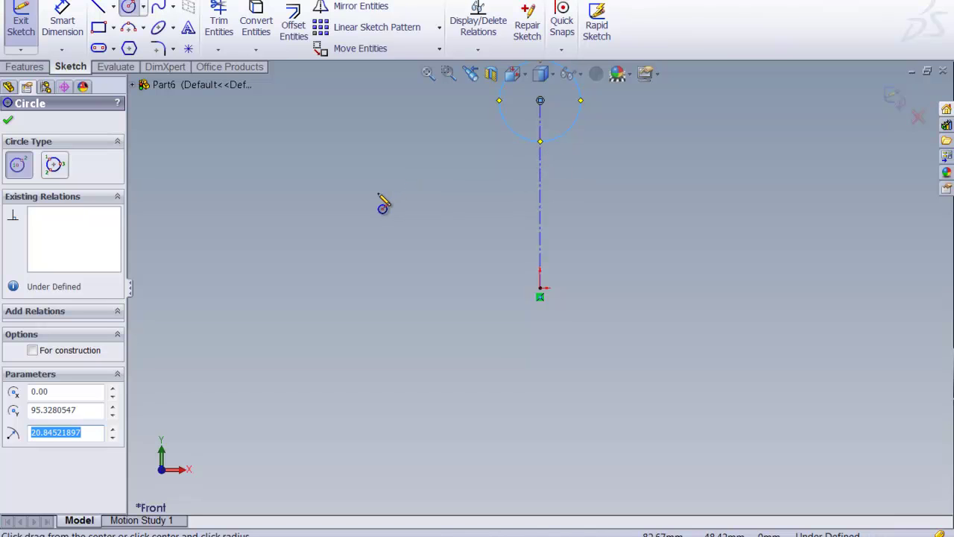
key(f)
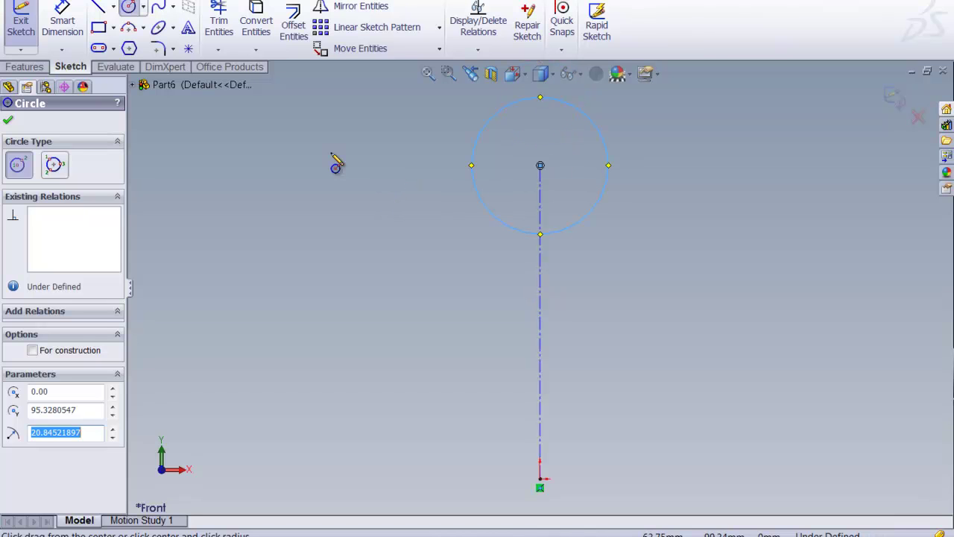
Sketch a line about 123 mm long tangent from the circle's left side down to origin level, and a horizontal line about 81 mm long to the origin.
click(98, 7)
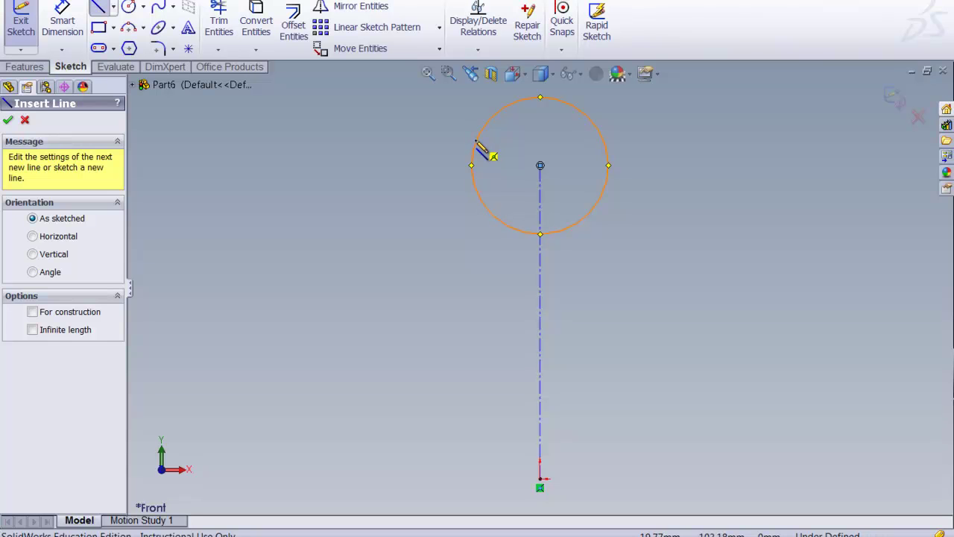
click(475, 151)
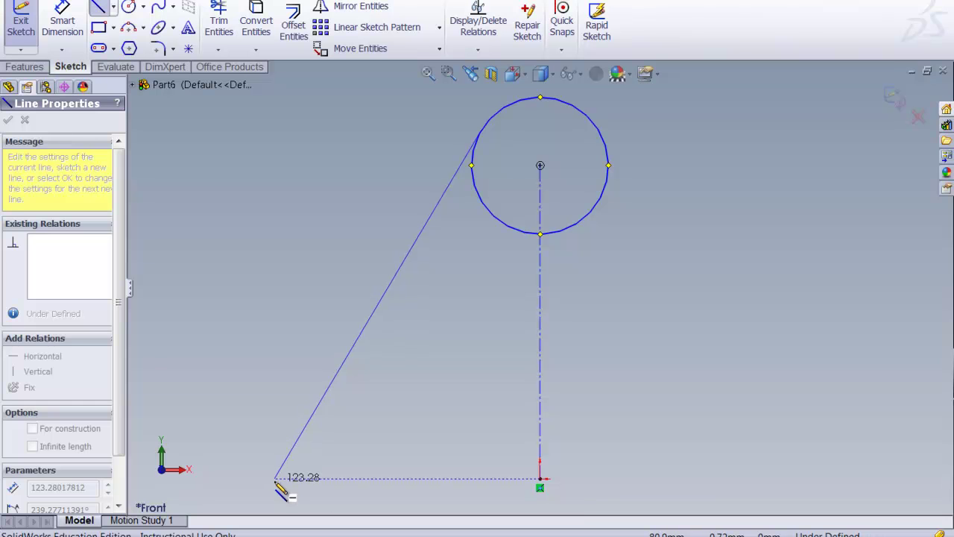
click(276, 479)
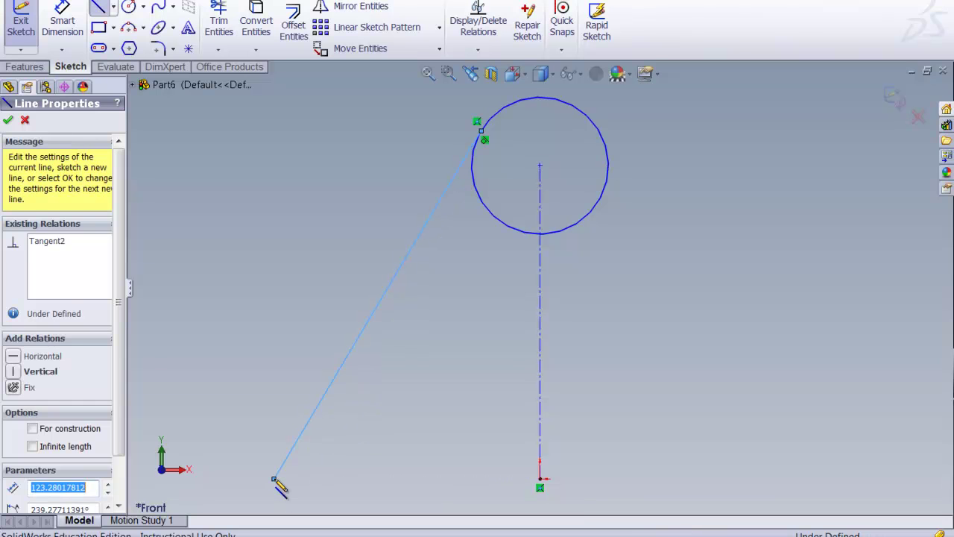
click(274, 479)
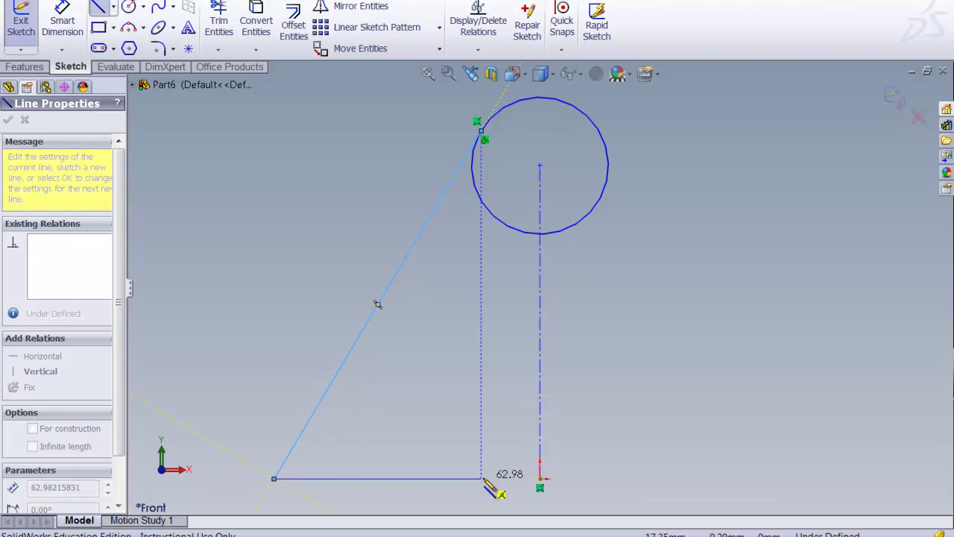
double_click(540, 478)
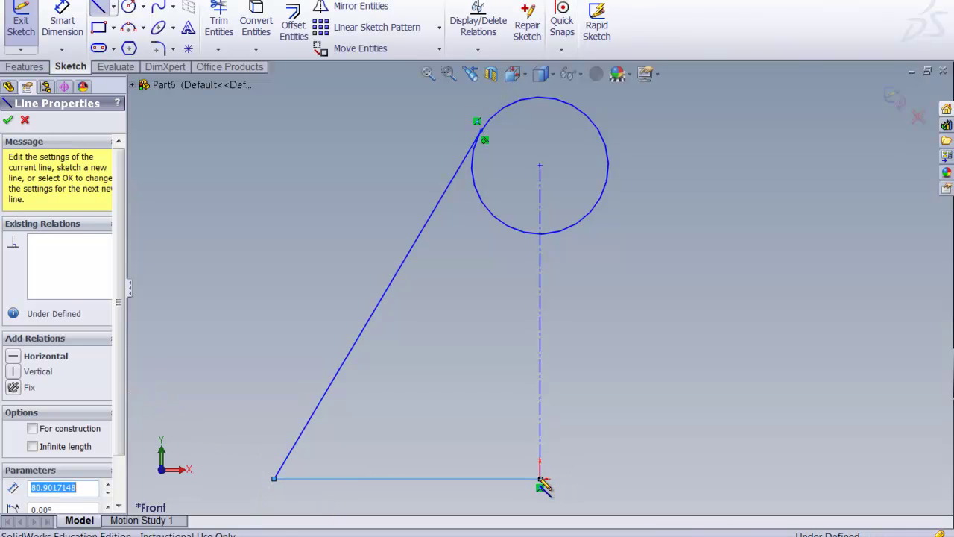
right_click(540, 480)
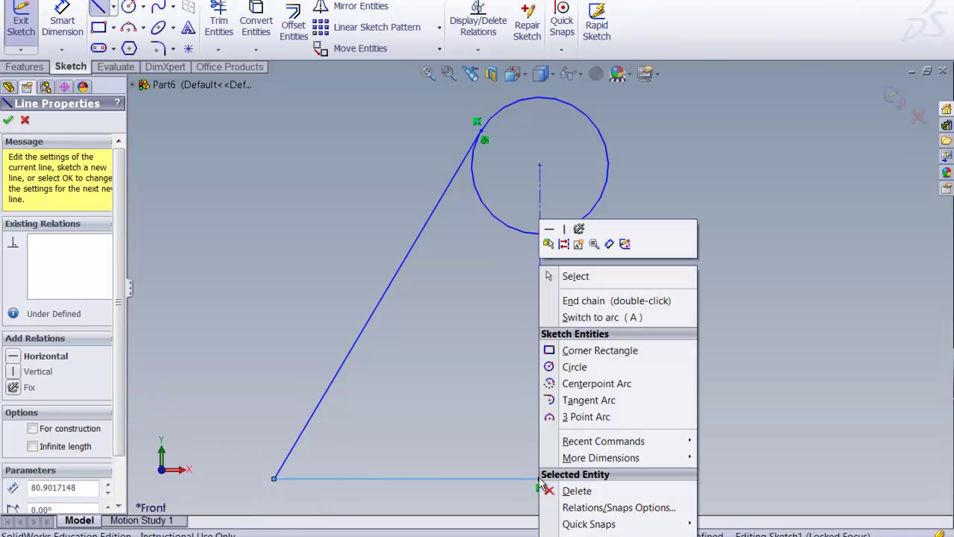
click(576, 276)
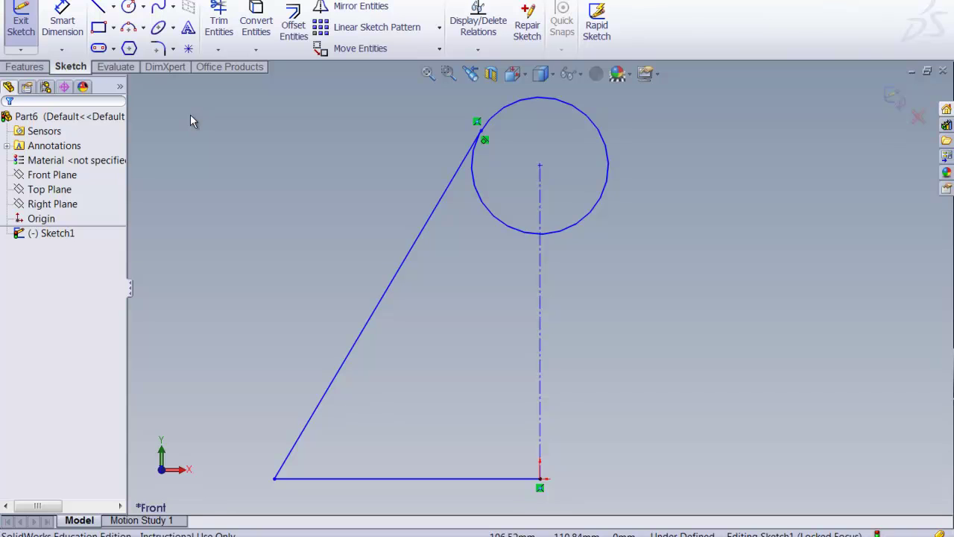
Mirror the slanted tangent line and the horizontal base line about the vertical centerline, keeping the originals.
click(362, 9)
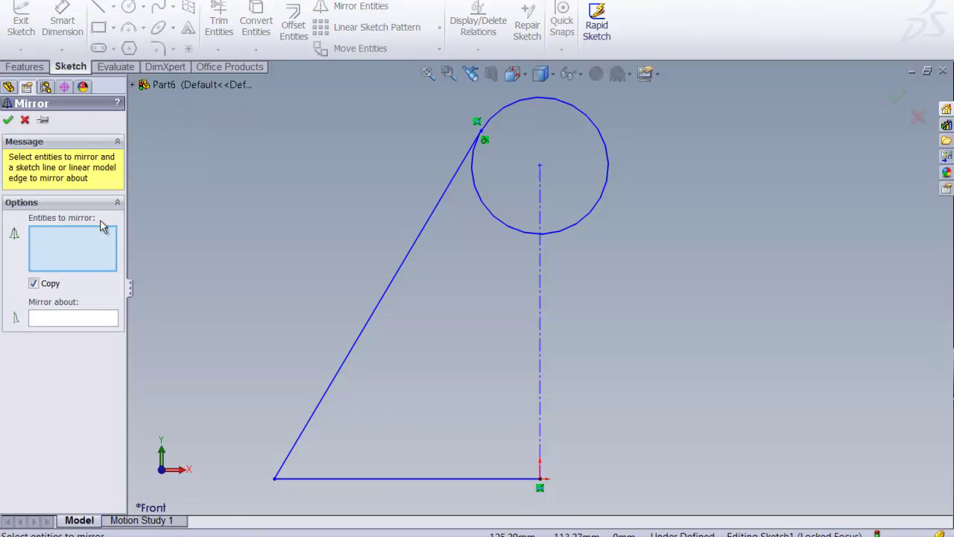
click(351, 348)
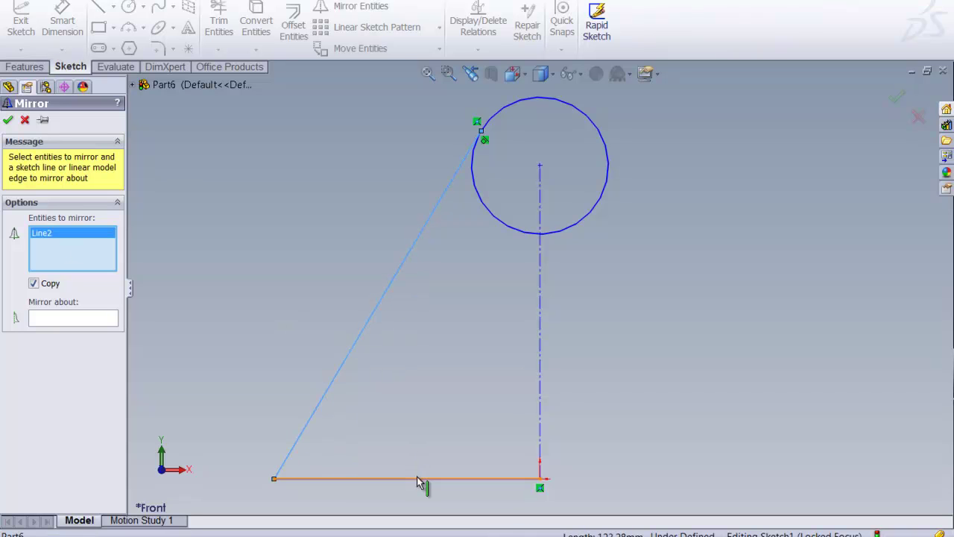
click(417, 480)
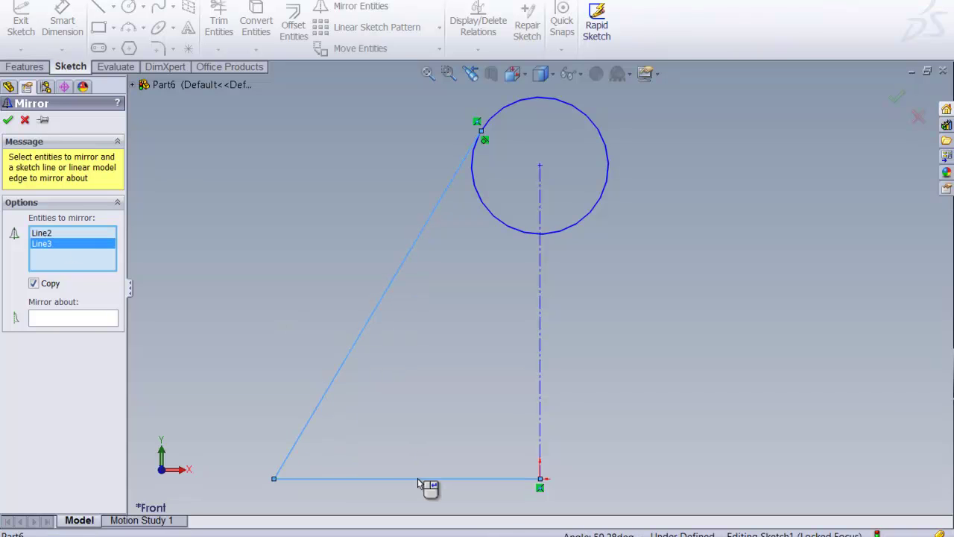
click(75, 320)
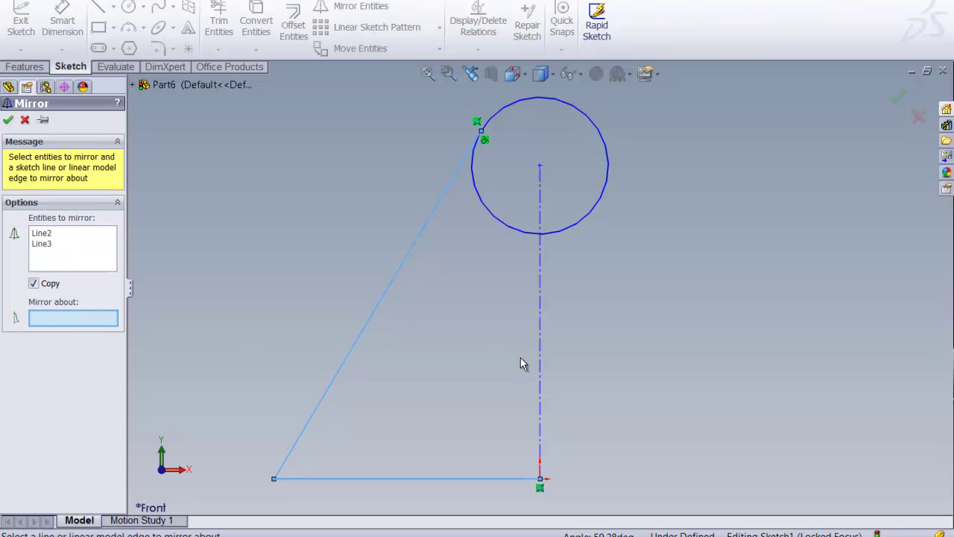
click(539, 372)
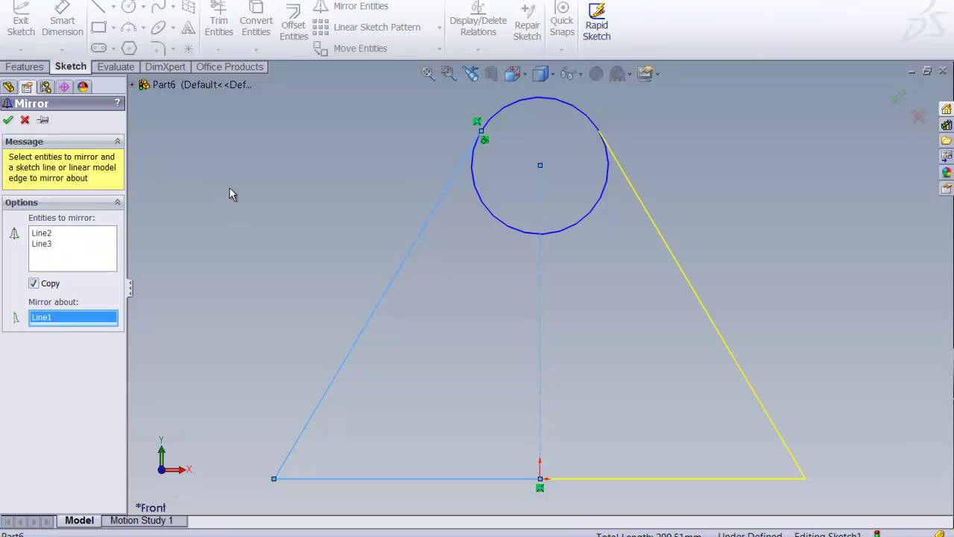
click(8, 120)
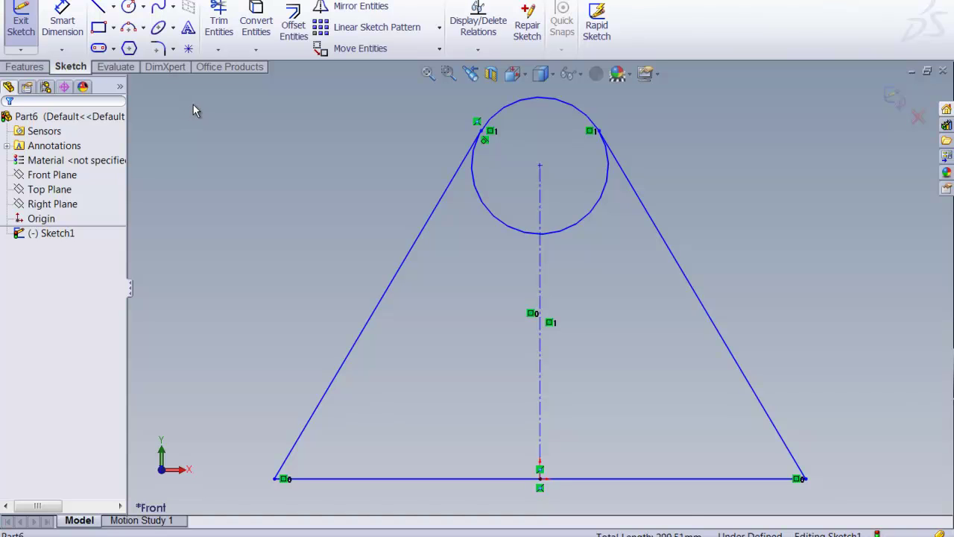
Trim away the circle's lower portion between the two slanted lines with Trim to closest, leaving only the top arc.
click(217, 30)
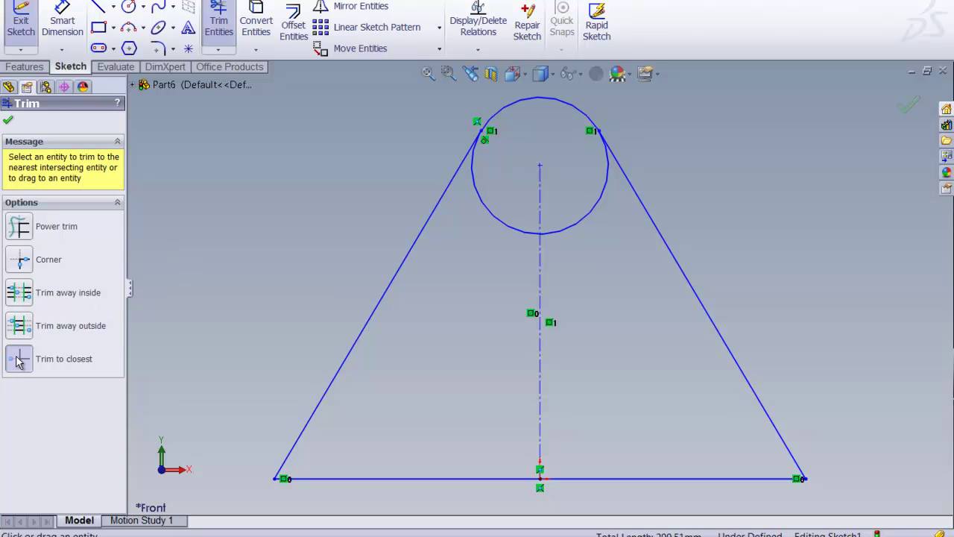
click(489, 212)
click(586, 222)
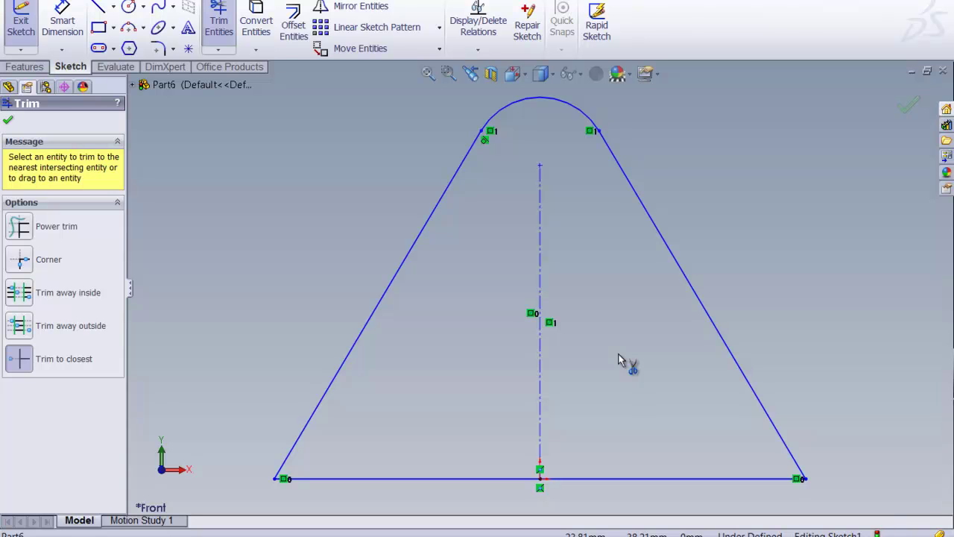
click(7, 120)
Dimension the top arc with a radius of 25 mm.
click(61, 36)
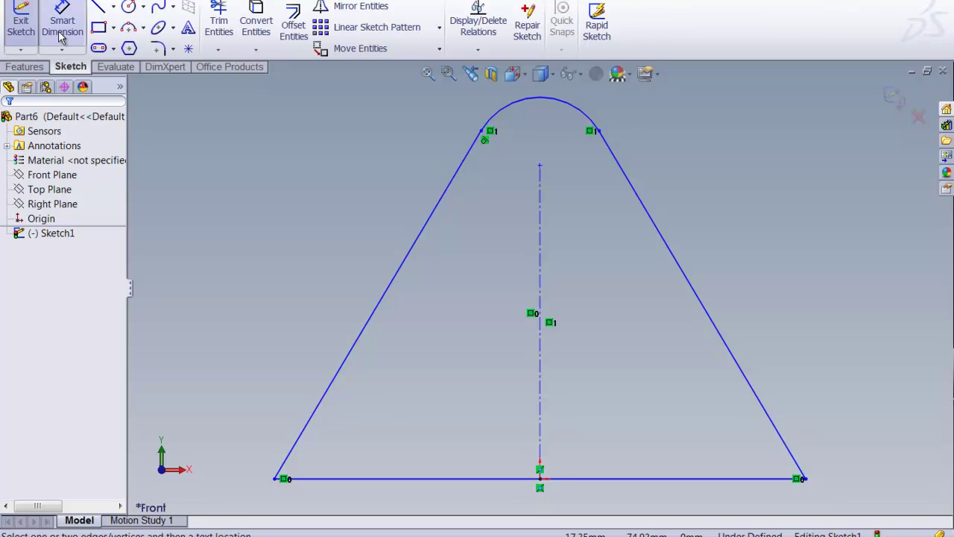
click(592, 118)
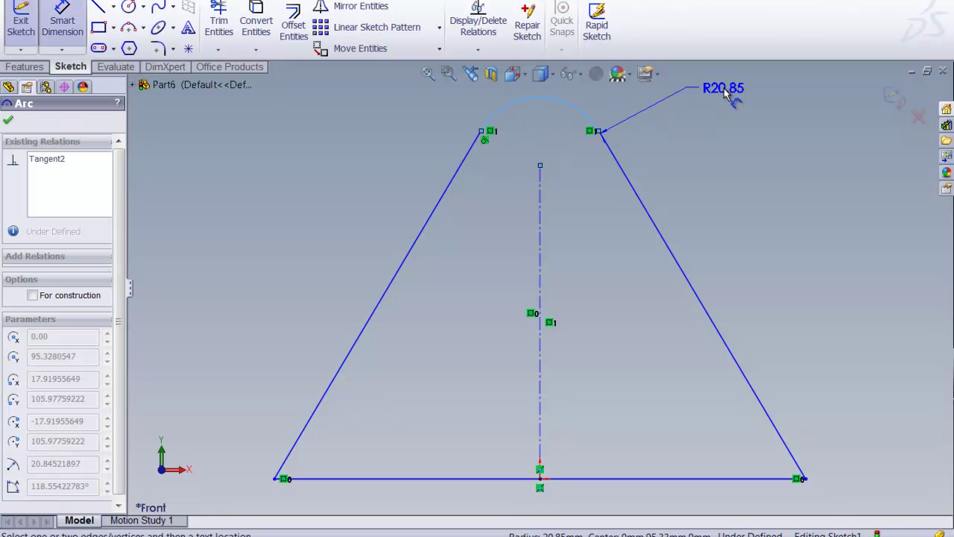
click(725, 93)
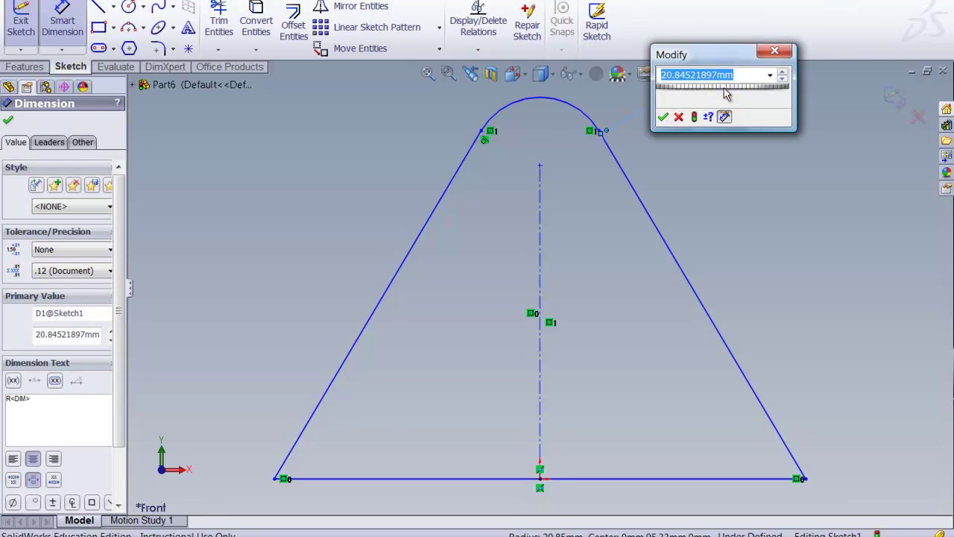
text(25)
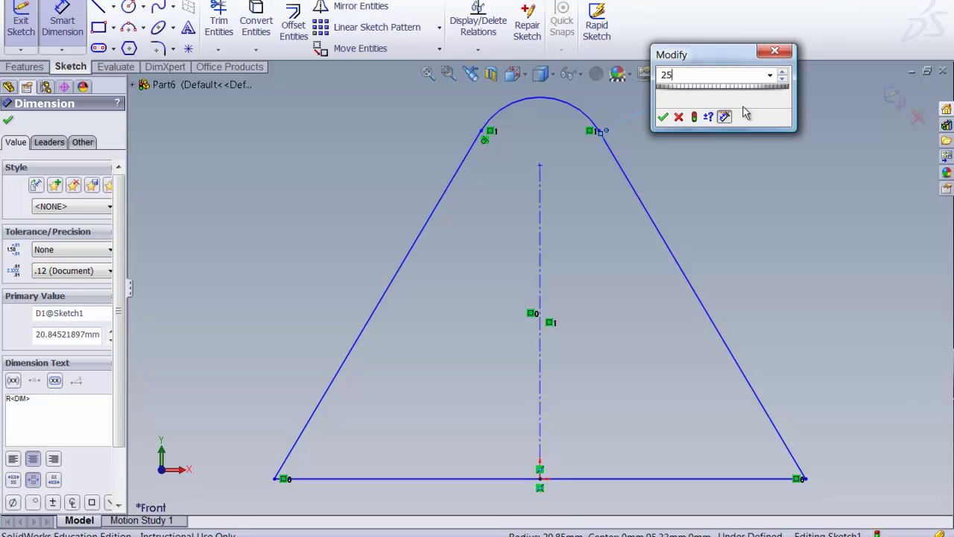
click(663, 117)
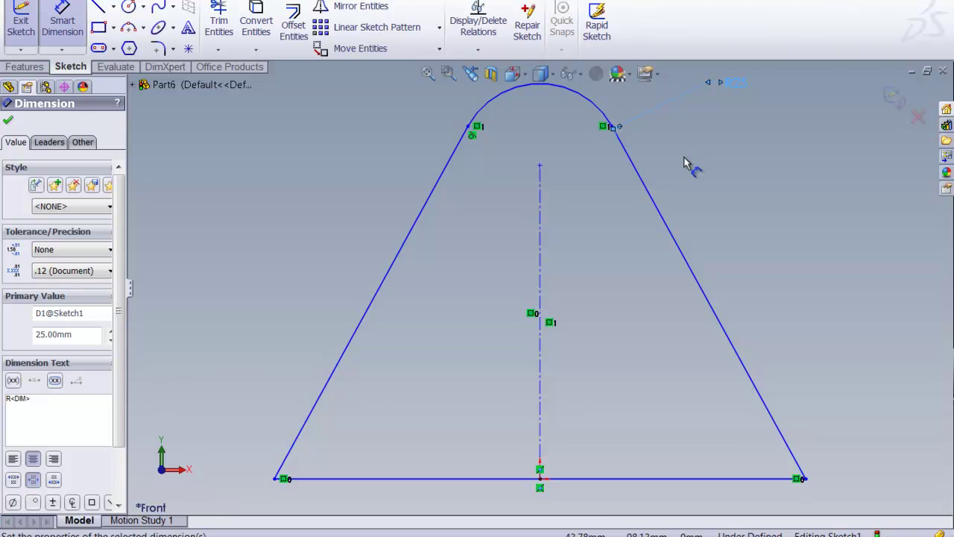
Dimension the full horizontal base line with a length of 260 mm.
click(602, 479)
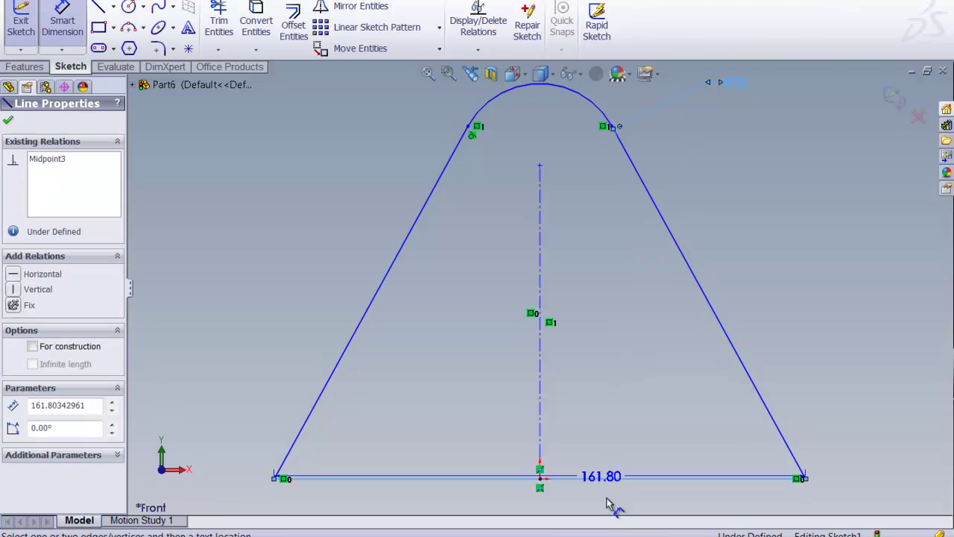
click(544, 507)
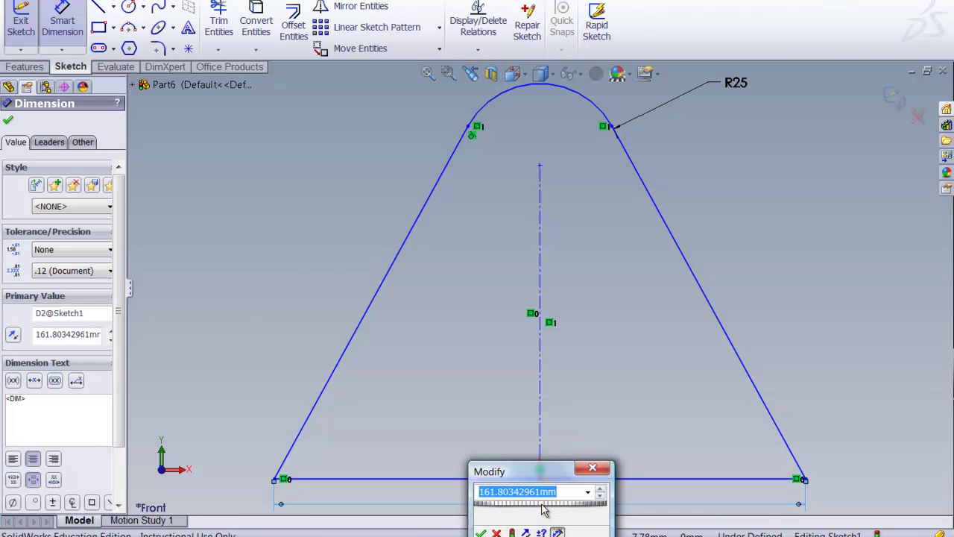
text(260)
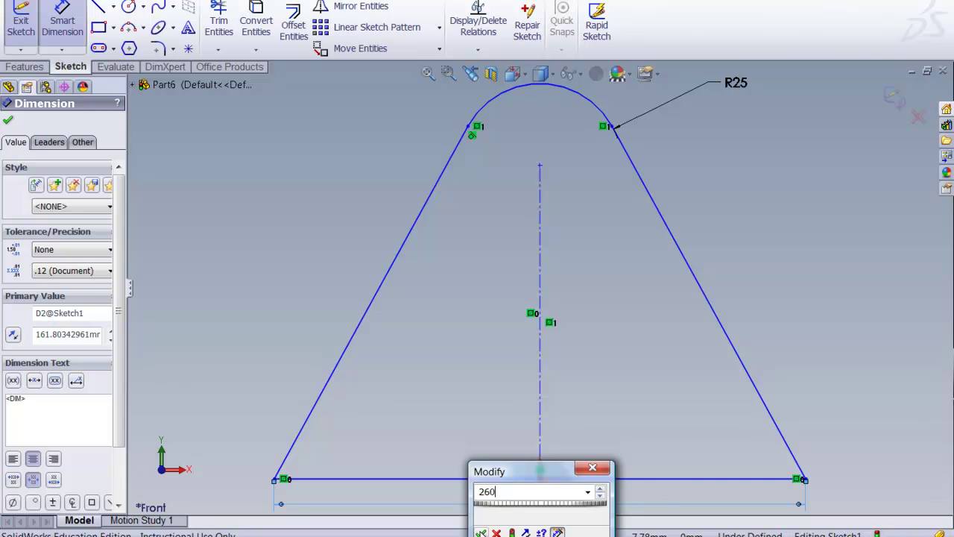
click(480, 533)
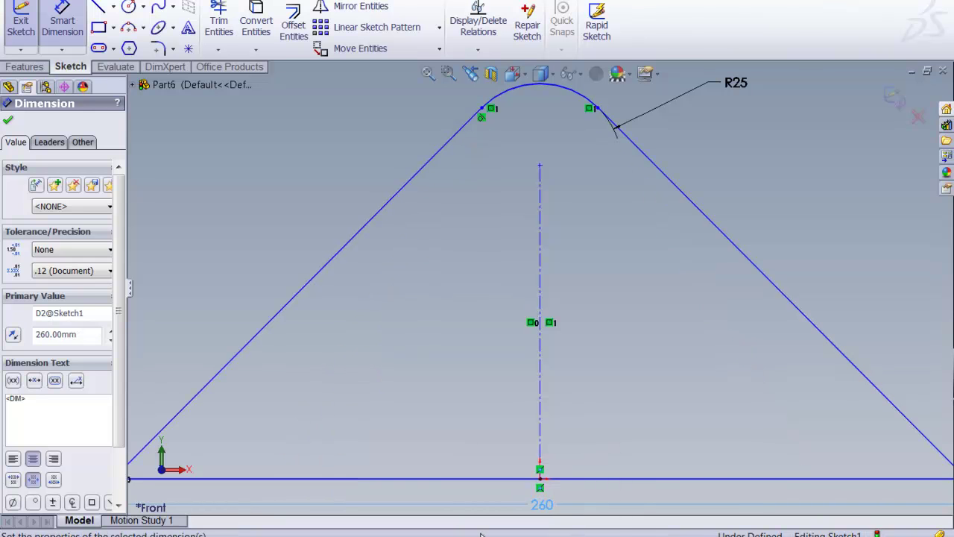
Dimension the vertical distance from the origin to the arc's center as 75 mm, with the text placed beside the profile.
key(f)
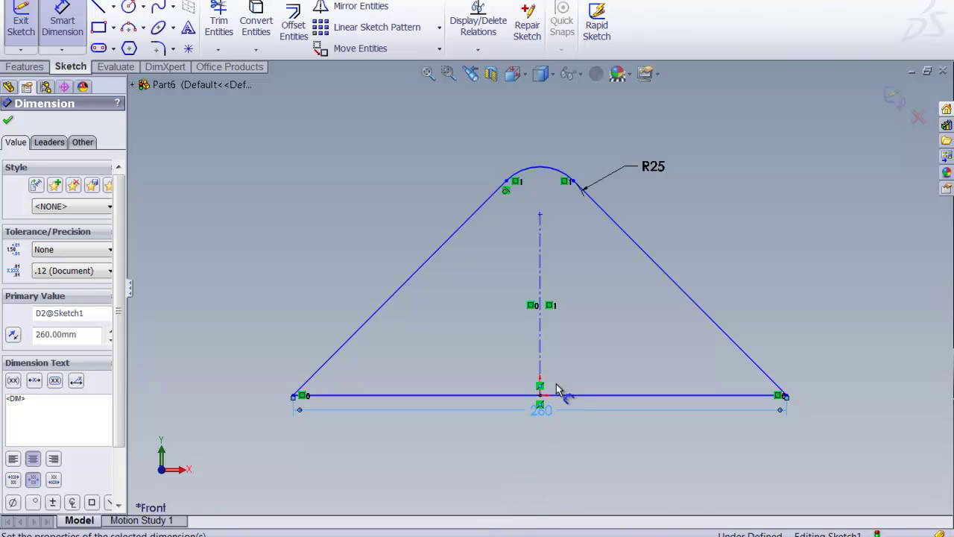
click(540, 215)
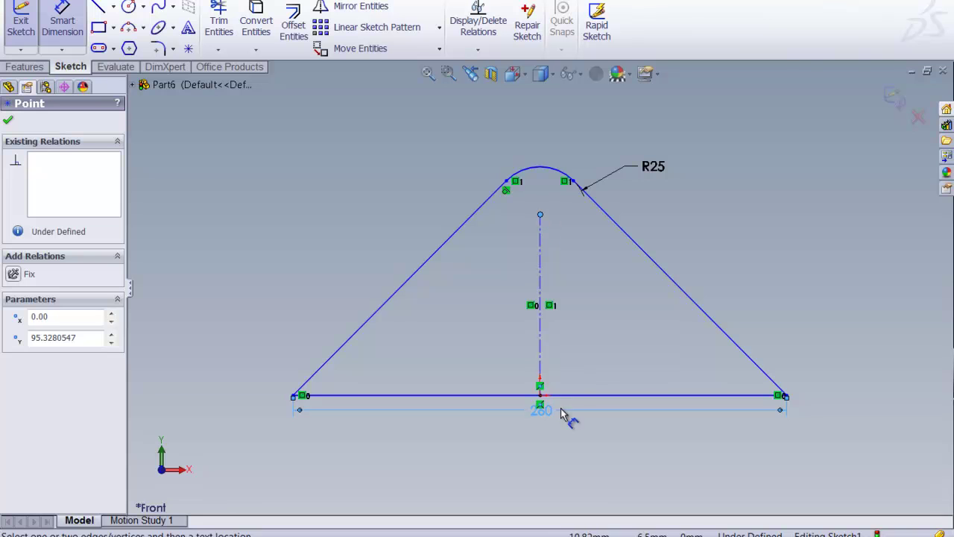
click(540, 395)
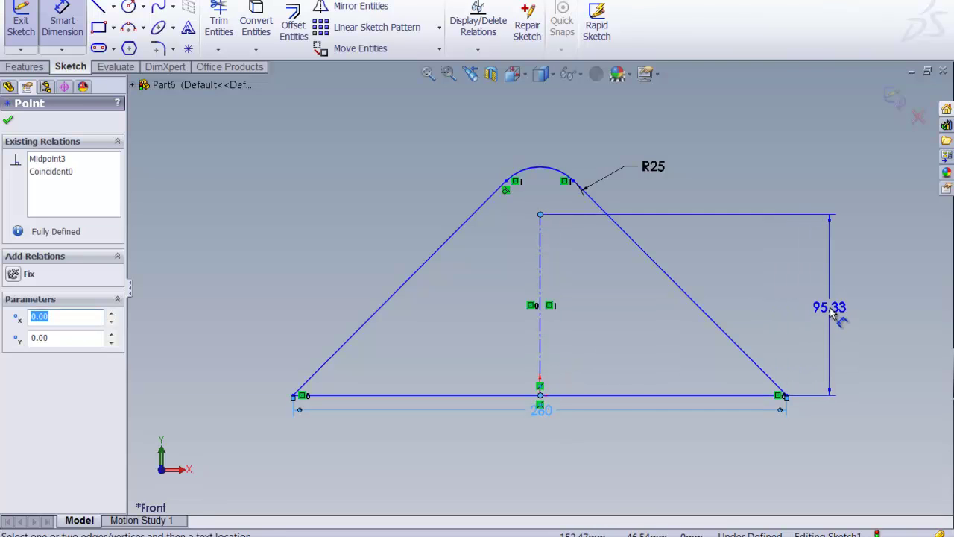
click(830, 307)
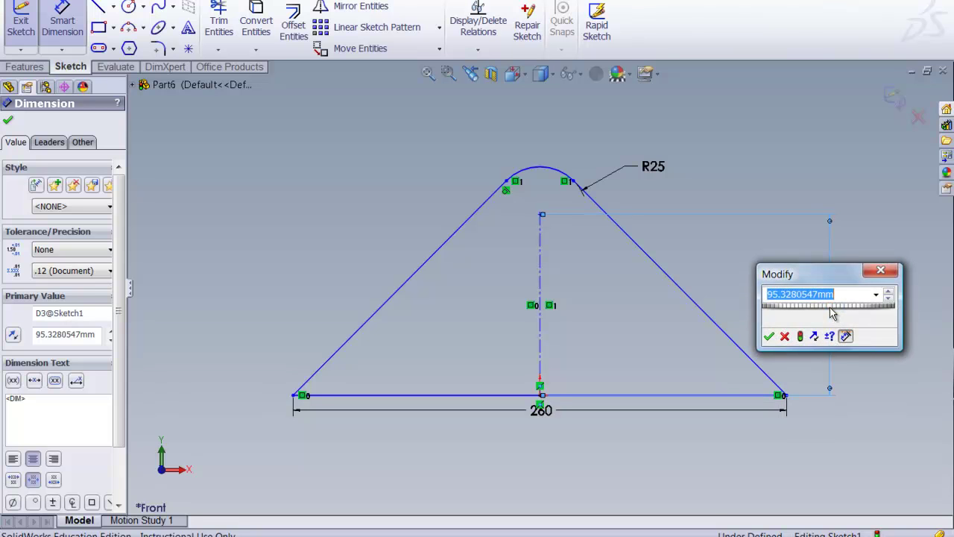
text(75)
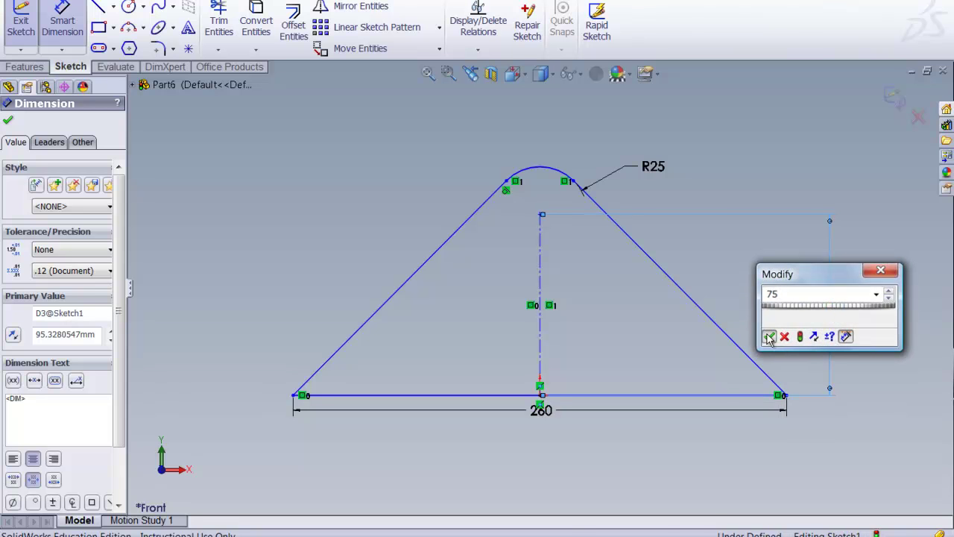
click(769, 337)
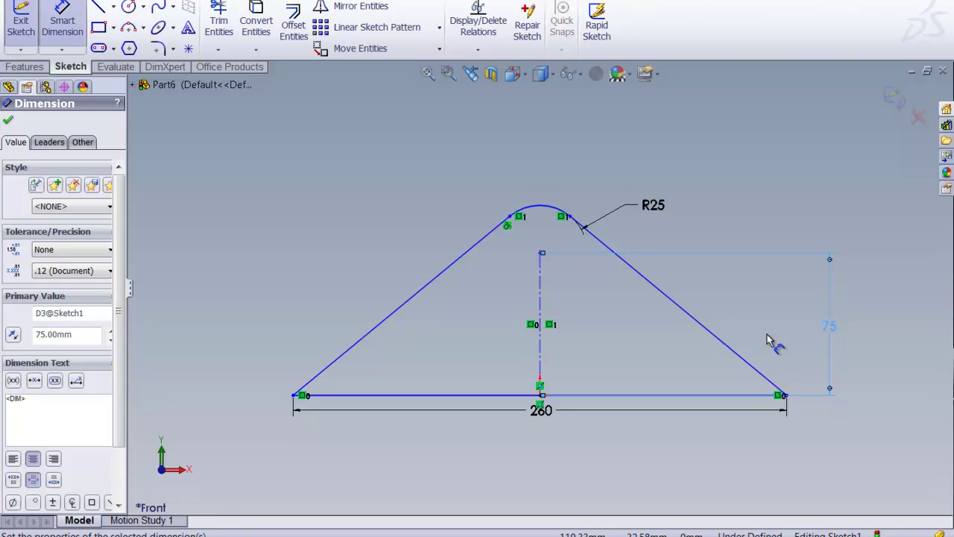
Sketch a circle with a radius of about 17 mm centered on the top arc's center point.
click(129, 8)
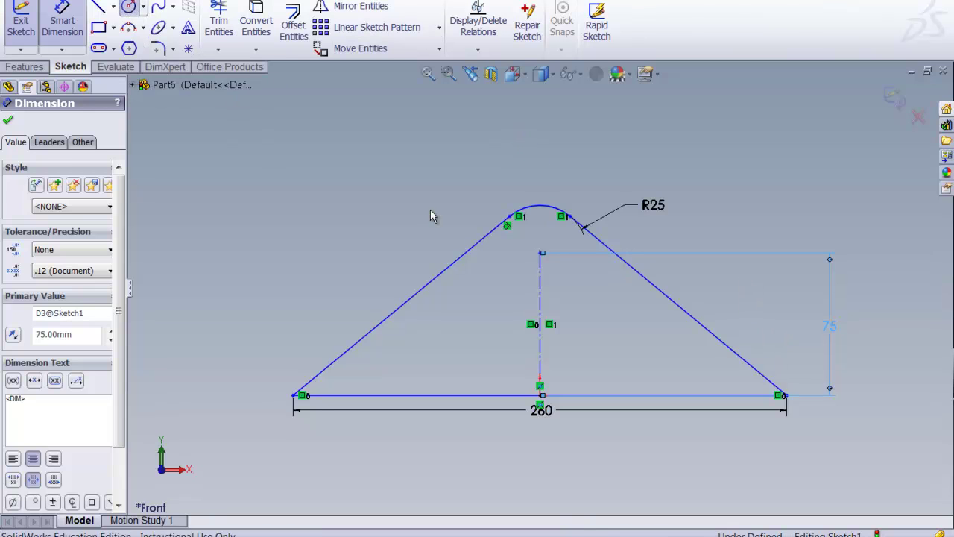
click(540, 253)
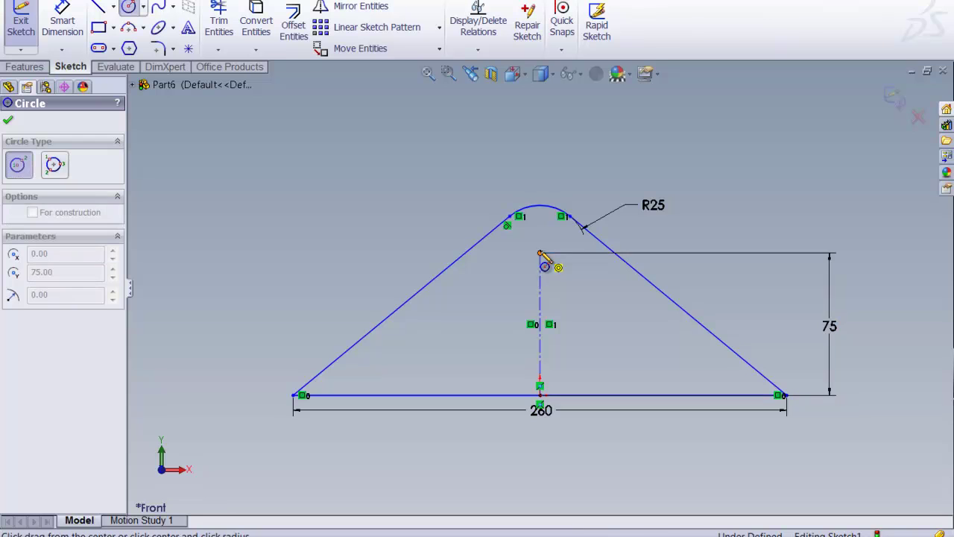
click(573, 256)
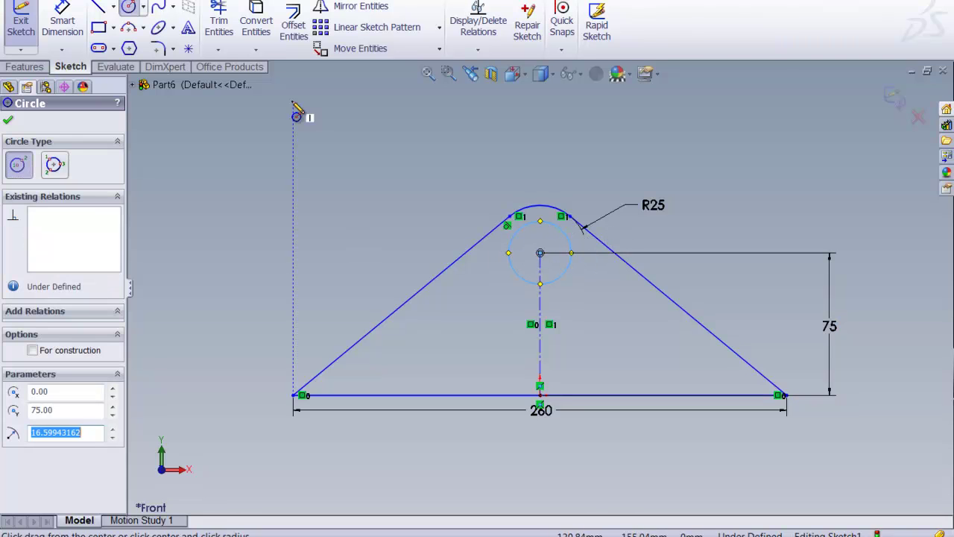
Dimension the inner circle with a diameter of 25 mm.
click(63, 23)
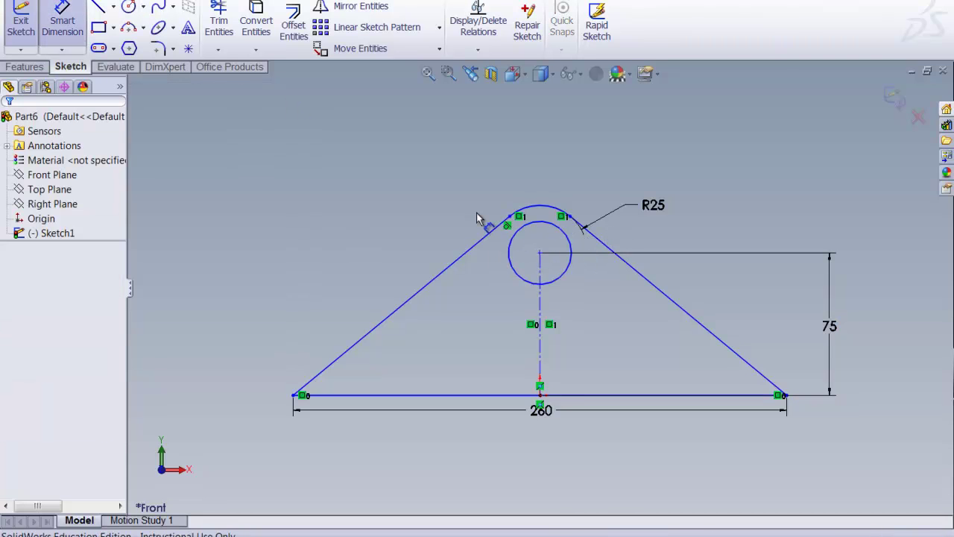
click(571, 242)
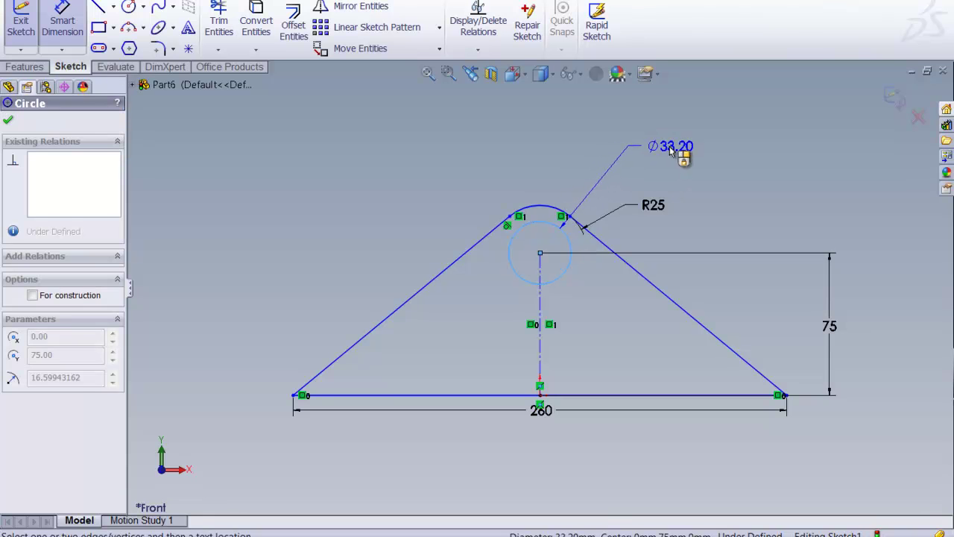
click(669, 147)
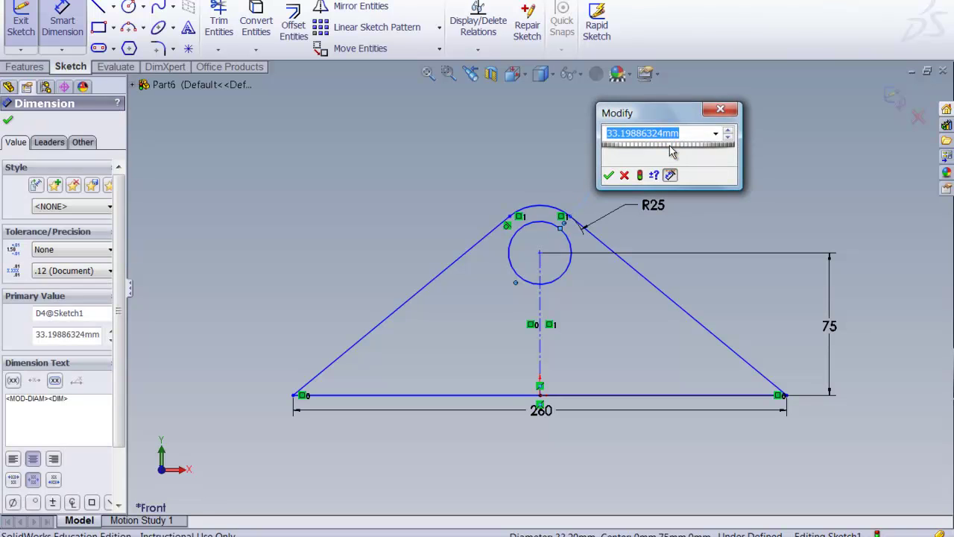
text(25)
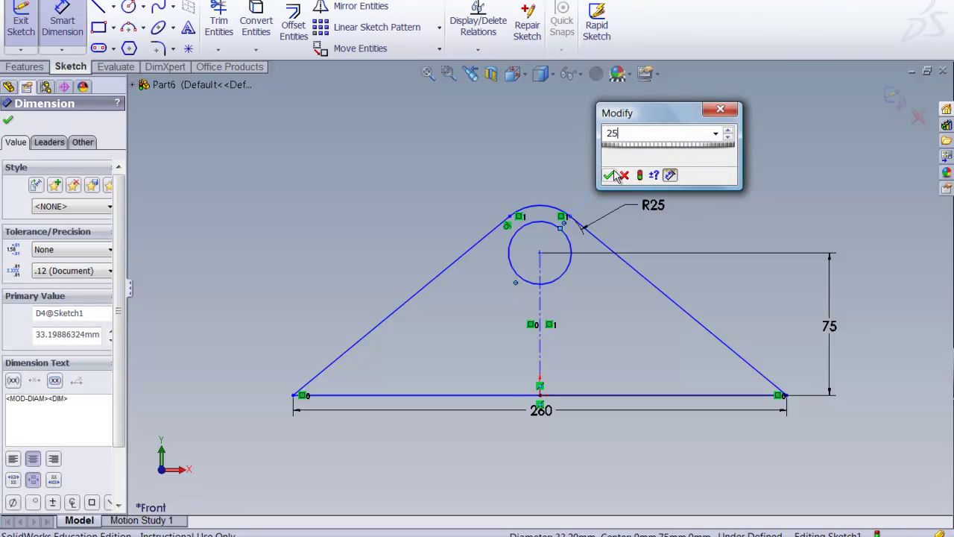
click(608, 175)
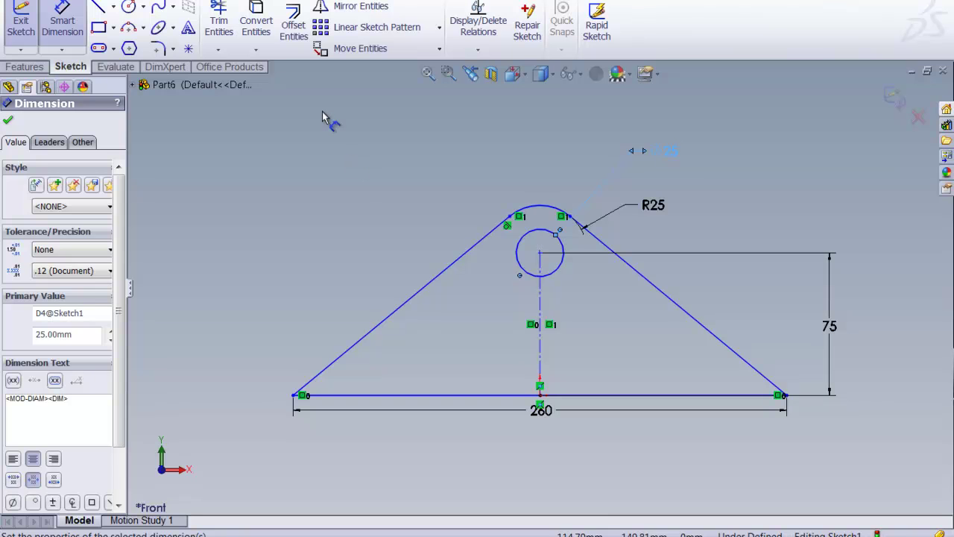
click(8, 120)
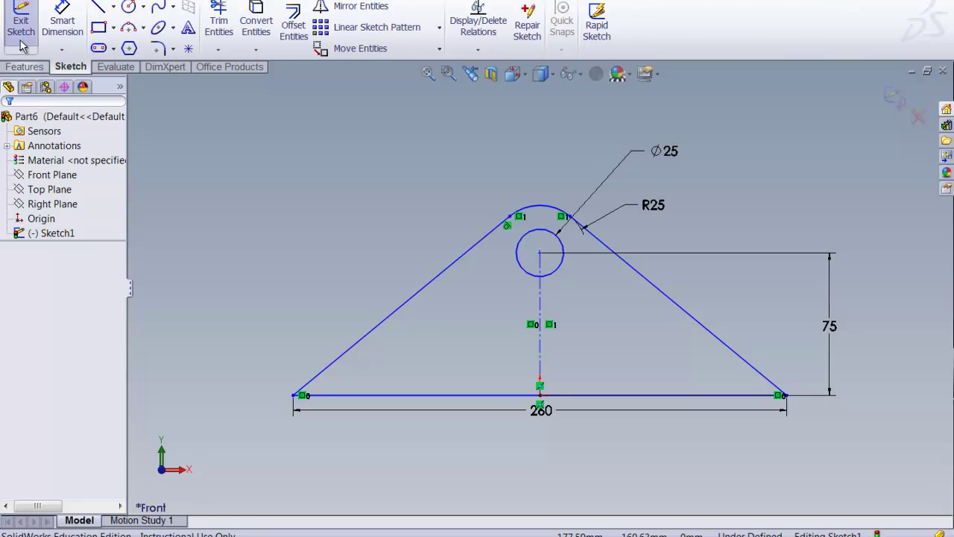
click(21, 48)
click(28, 66)
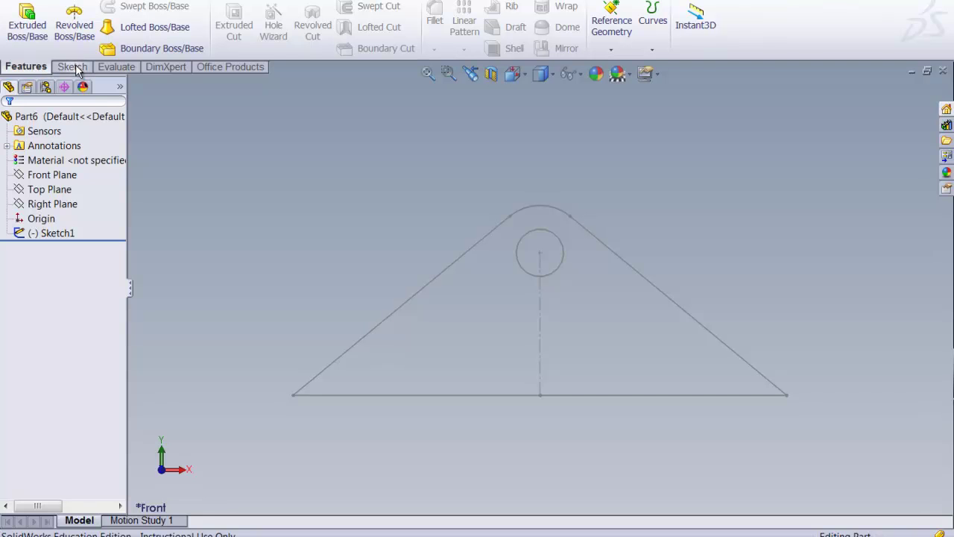
mouse_move(269, 443)
mouse_down()
mouse_move(802, 163)
mouse_move(834, 175)
mouse_up()
mouse_move(771, 183)
mouse_down()
mouse_move(374, 363)
mouse_move(270, 478)
mouse_up()
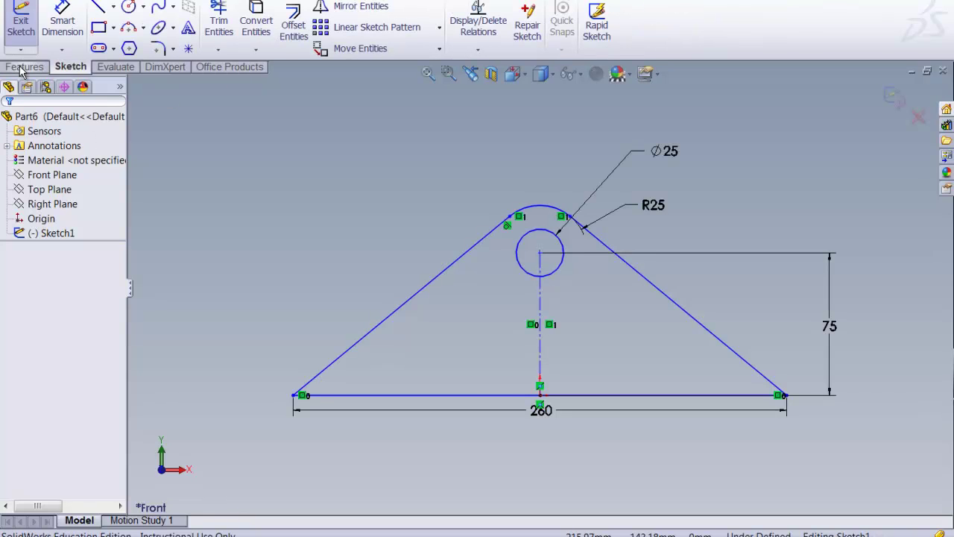
Extrude the rounded triangular profile with its hole to a depth of 20 mm using the Mid Plane end condition.
click(22, 67)
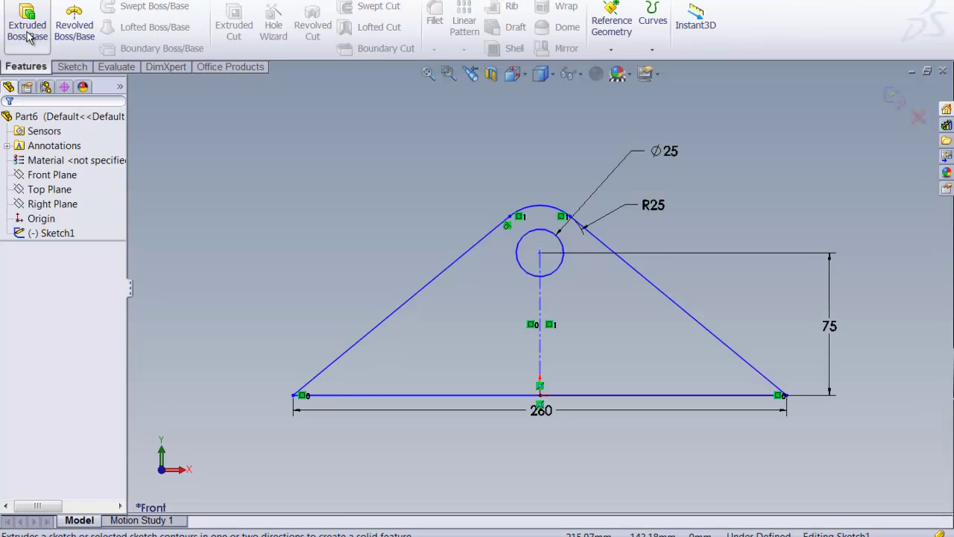
click(28, 36)
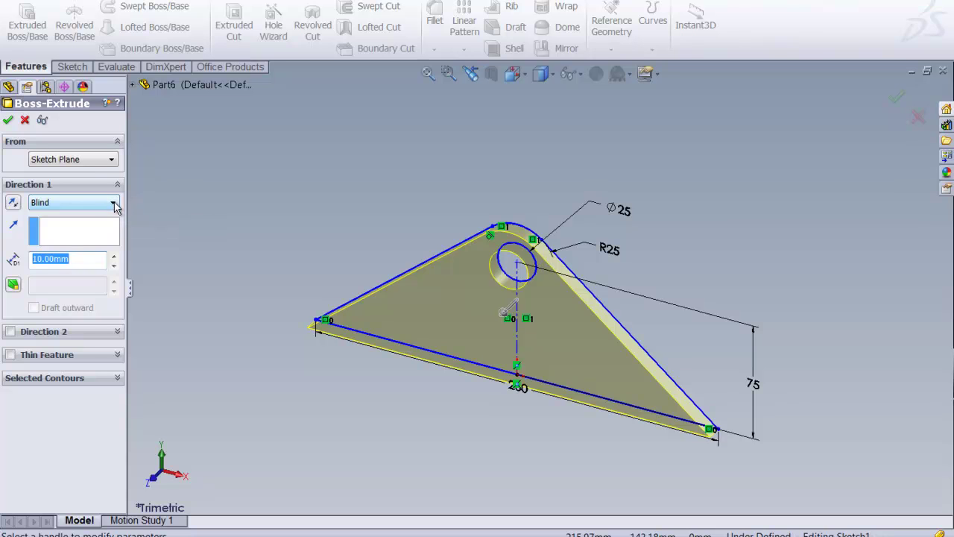
click(114, 204)
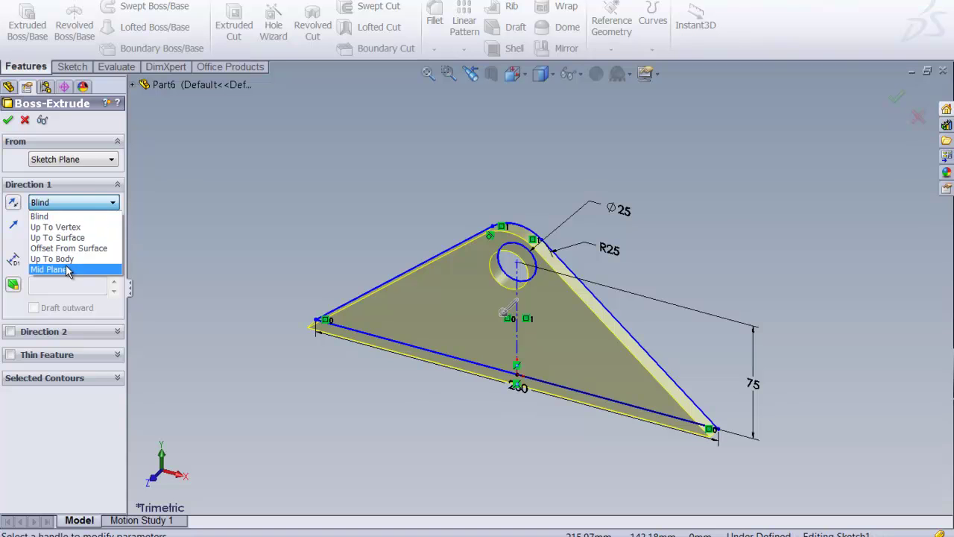
click(64, 269)
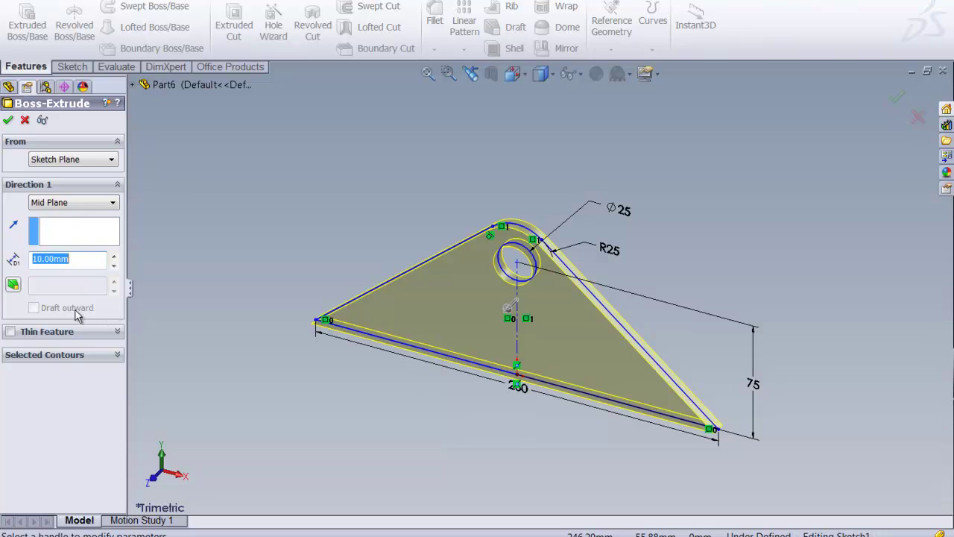
click(87, 262)
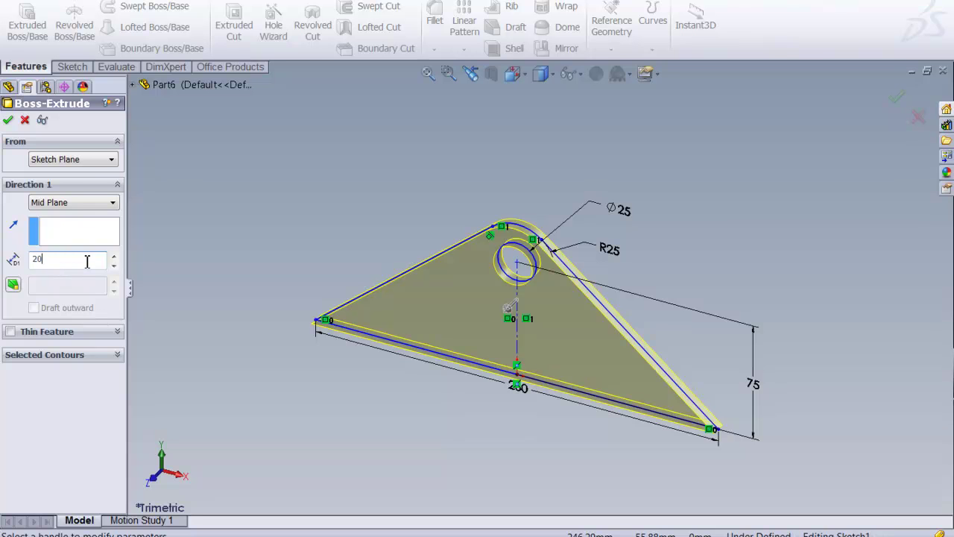
text(20.)
click(8, 119)
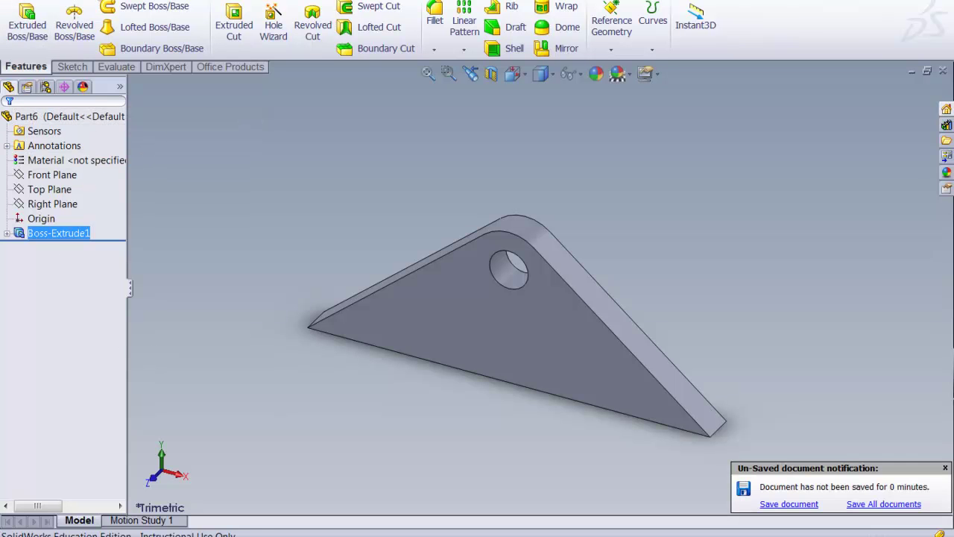
key(ctrl+n)
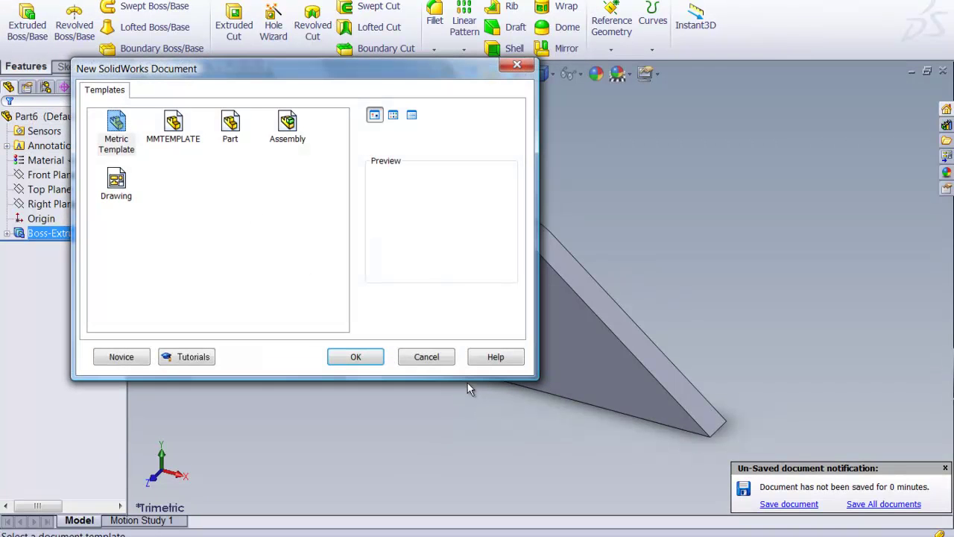
click(438, 360)
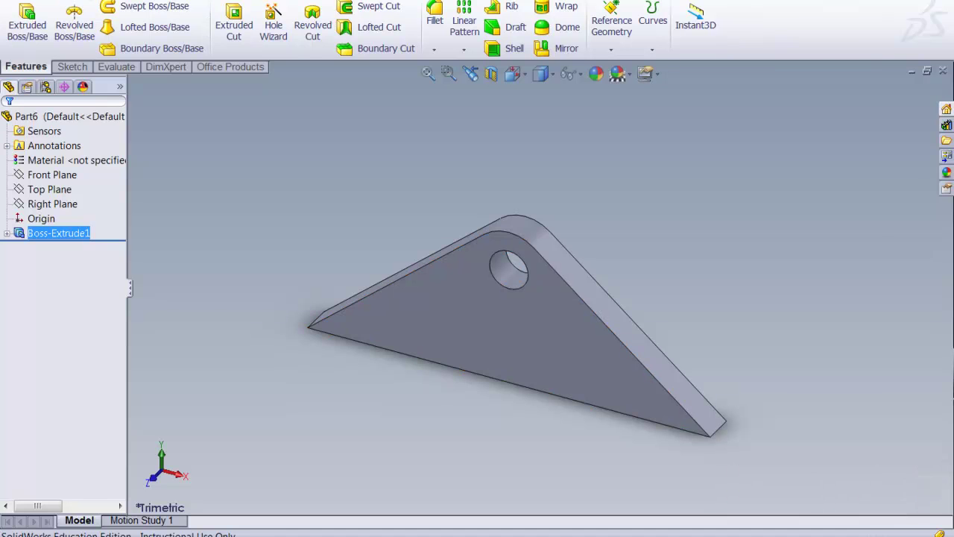
key(ctrl+n)
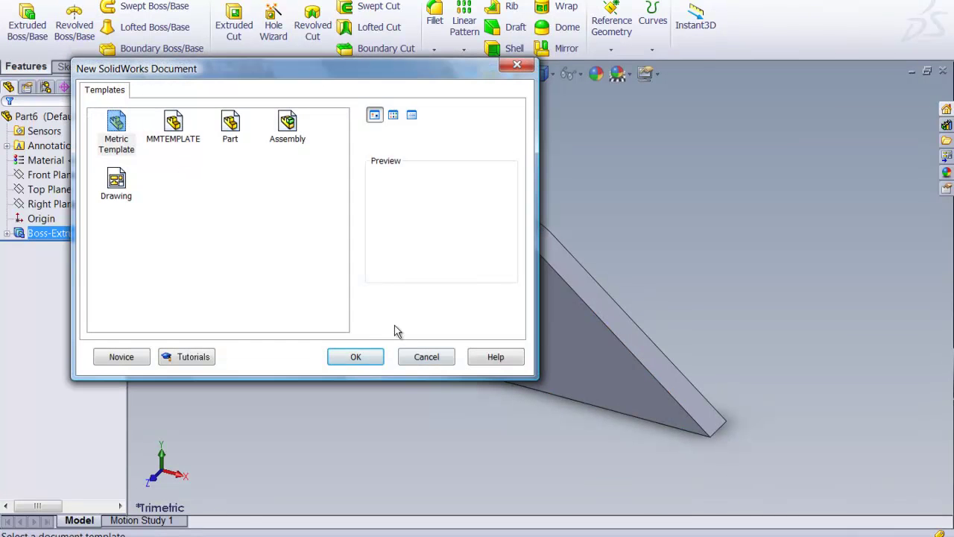
click(416, 359)
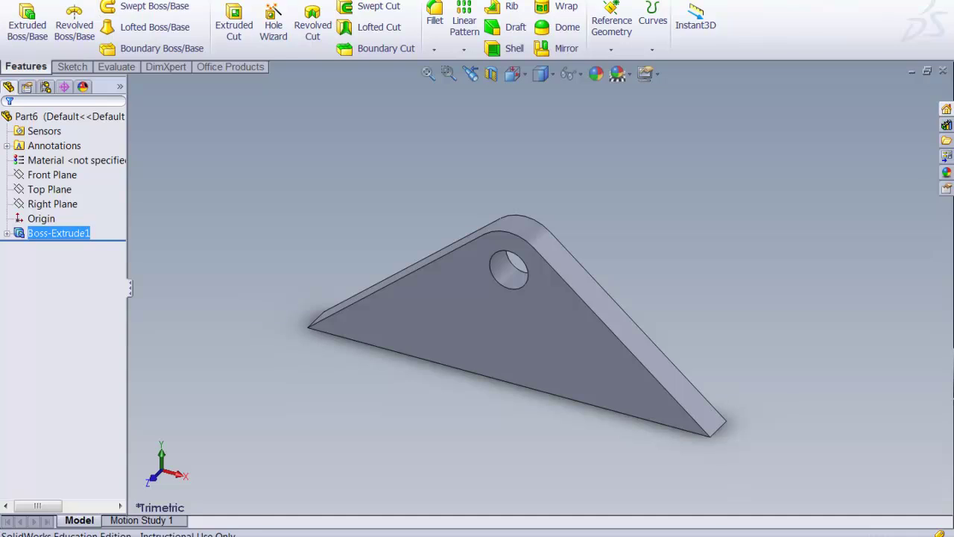
key(ctrl+n)
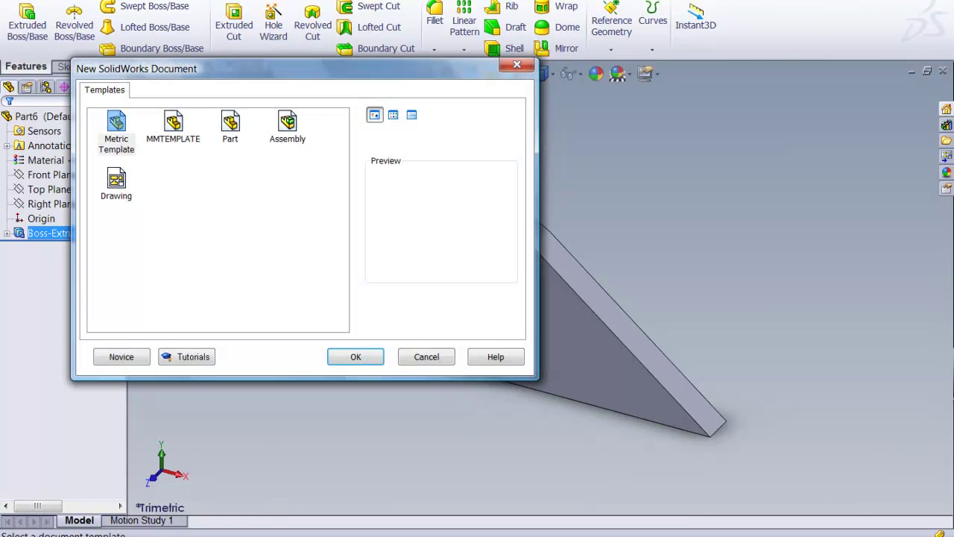
click(426, 357)
Save the triangular part as "crane" in the templates folder.
key(alt+f)
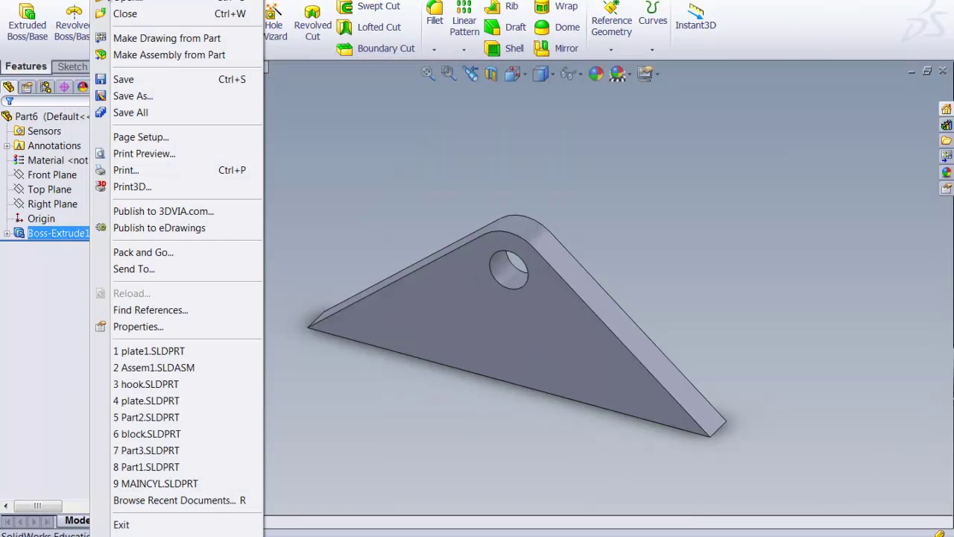
click(126, 99)
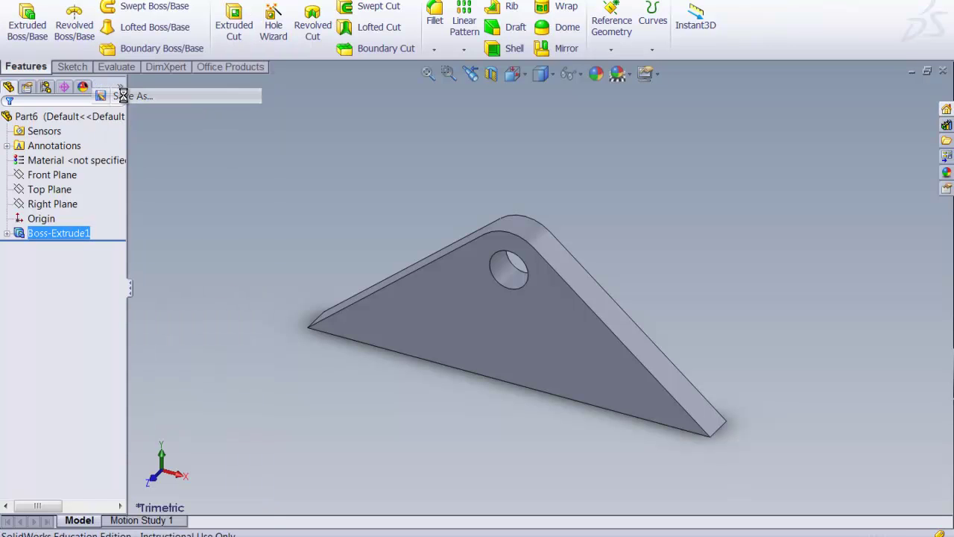
key(BackSpace)
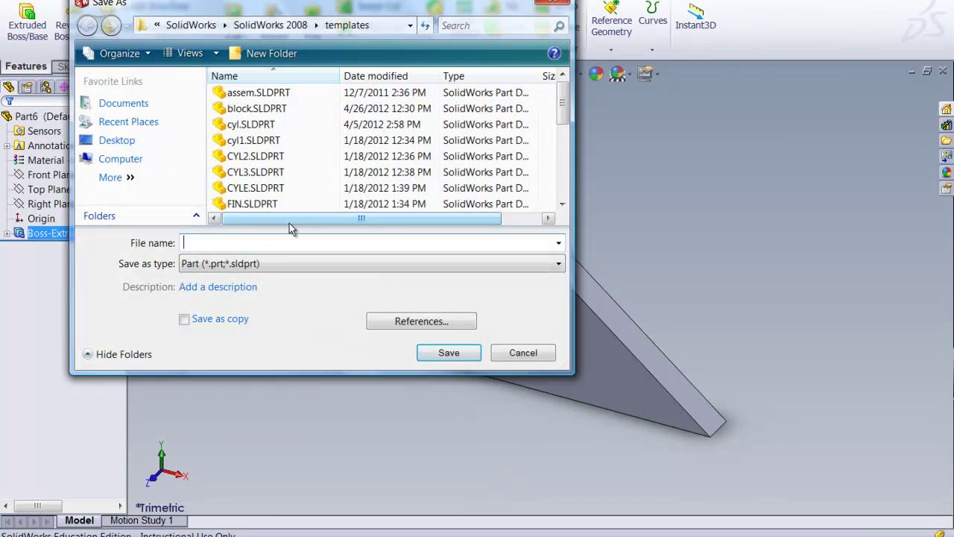
text(crane)
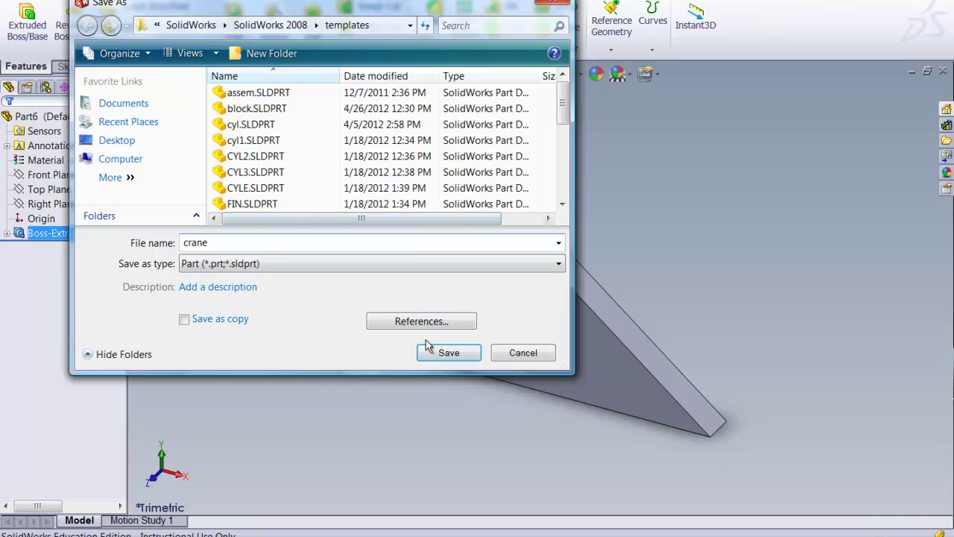
click(441, 354)
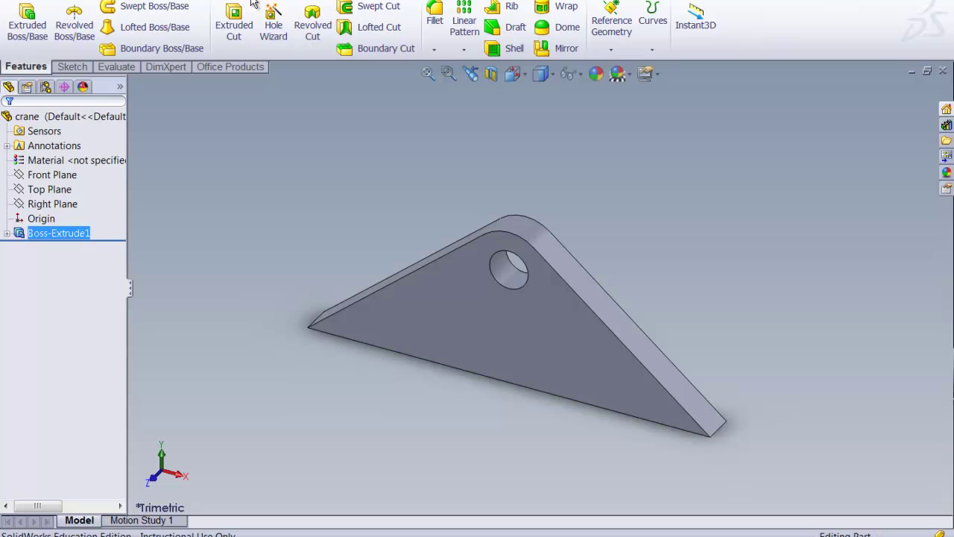
Create a new assembly and place the plate1 part in it as the first component.
key(ctrl+n)
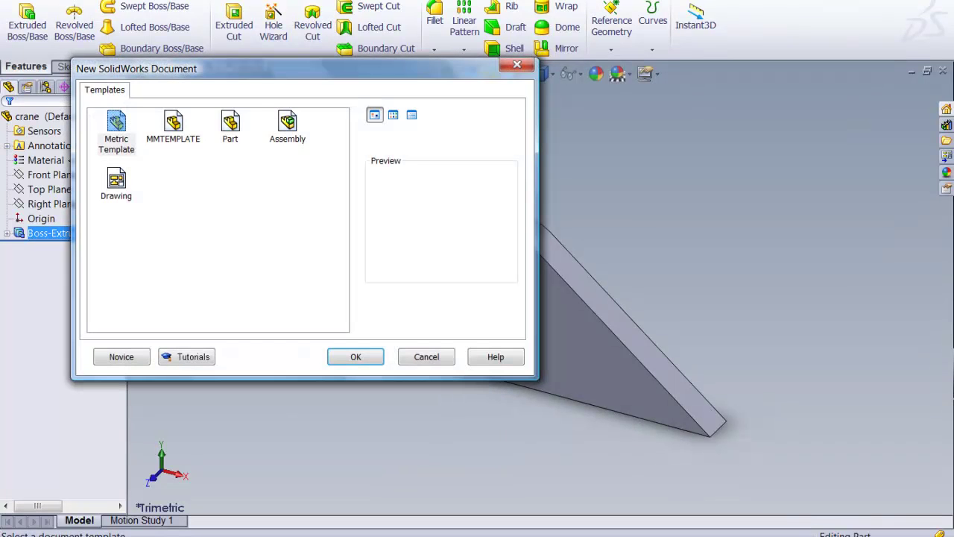
click(286, 127)
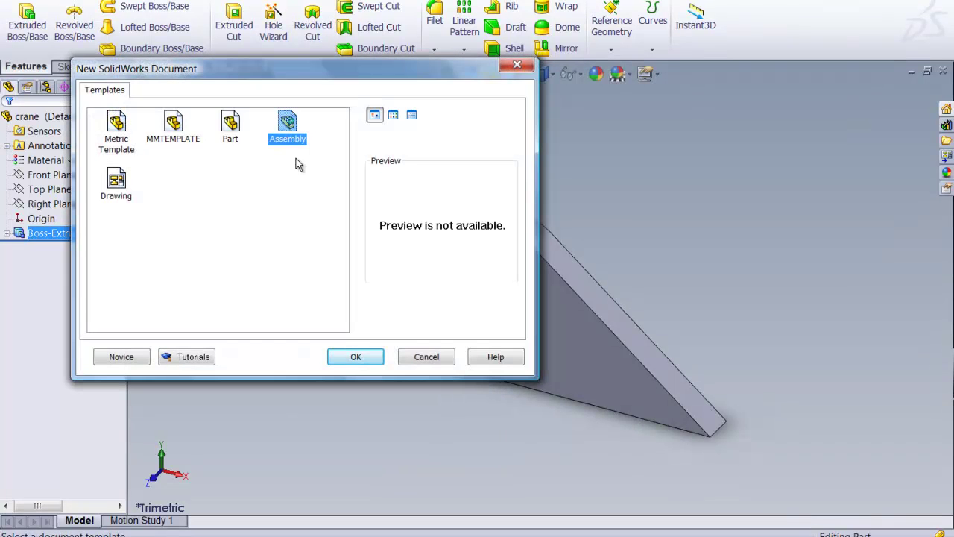
click(352, 357)
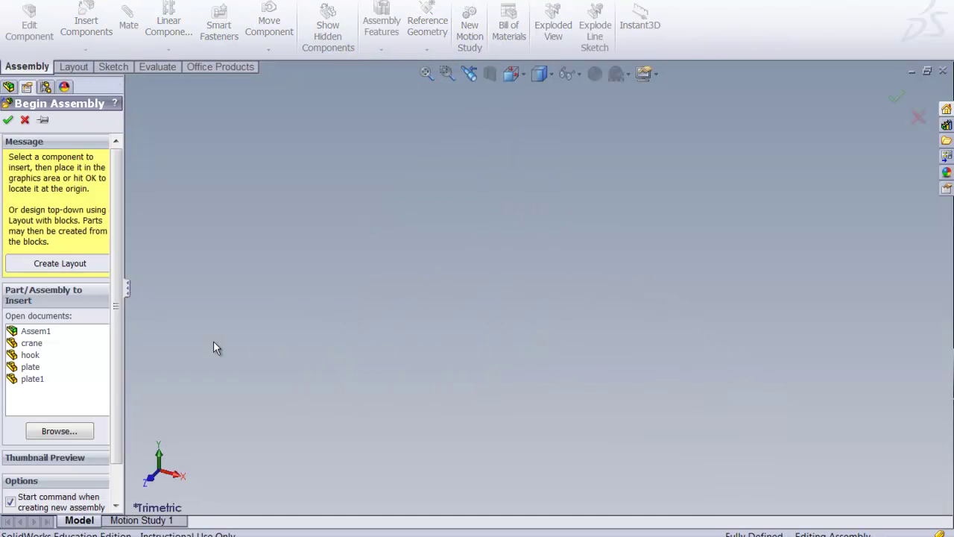
click(33, 380)
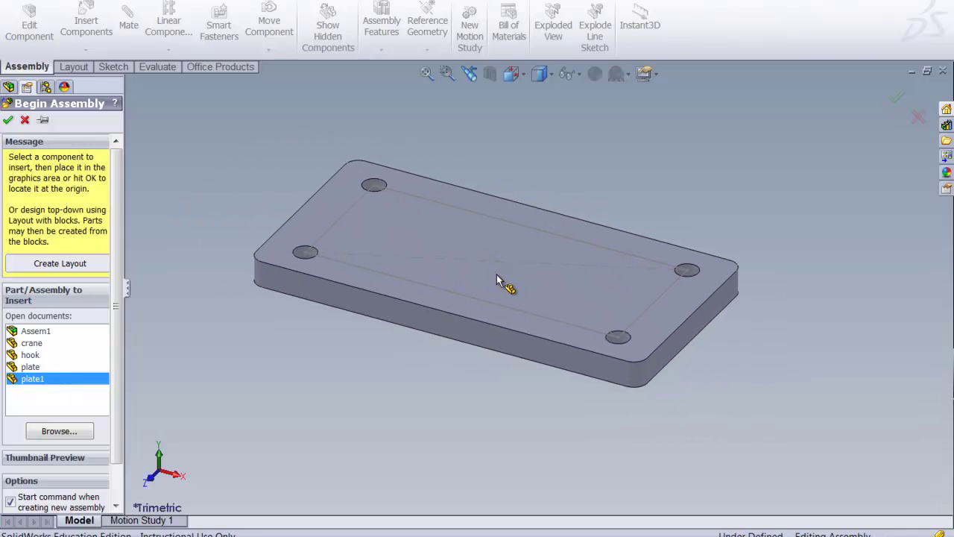
click(496, 274)
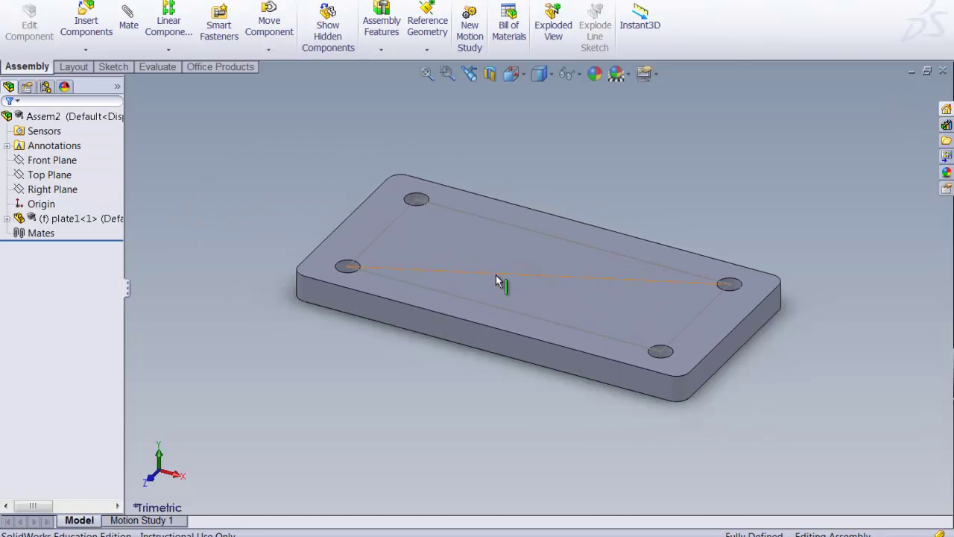
Insert the crane part into the assembly, placed freely above the rear edge of the plate.
click(89, 22)
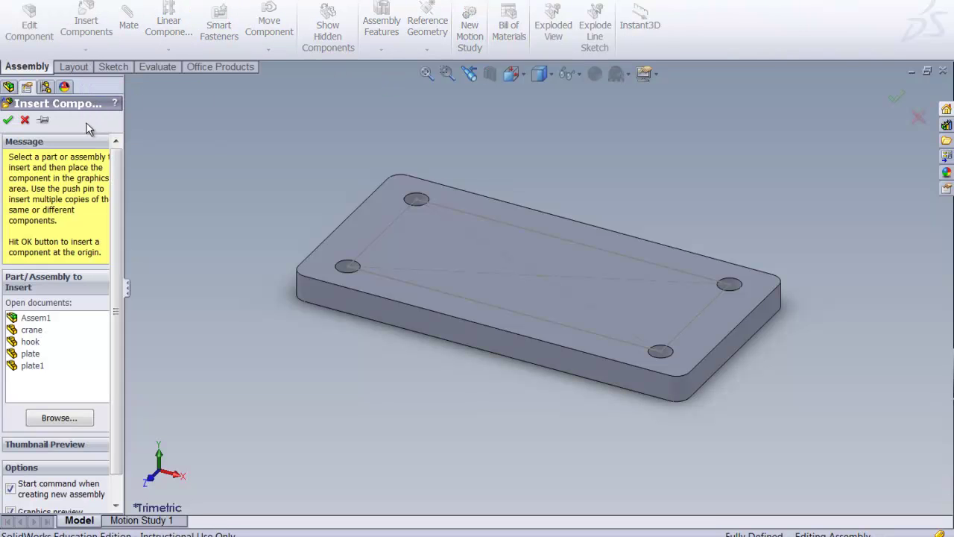
click(33, 333)
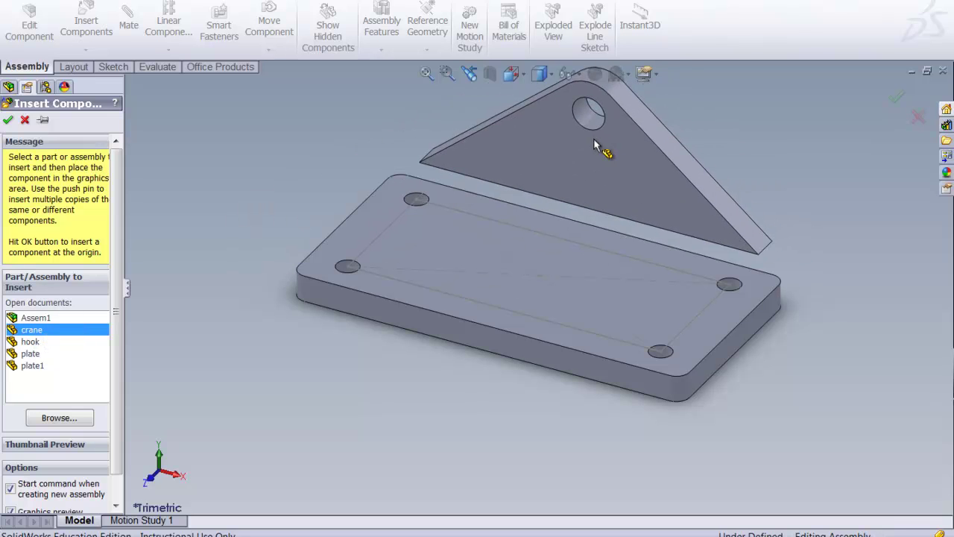
click(589, 145)
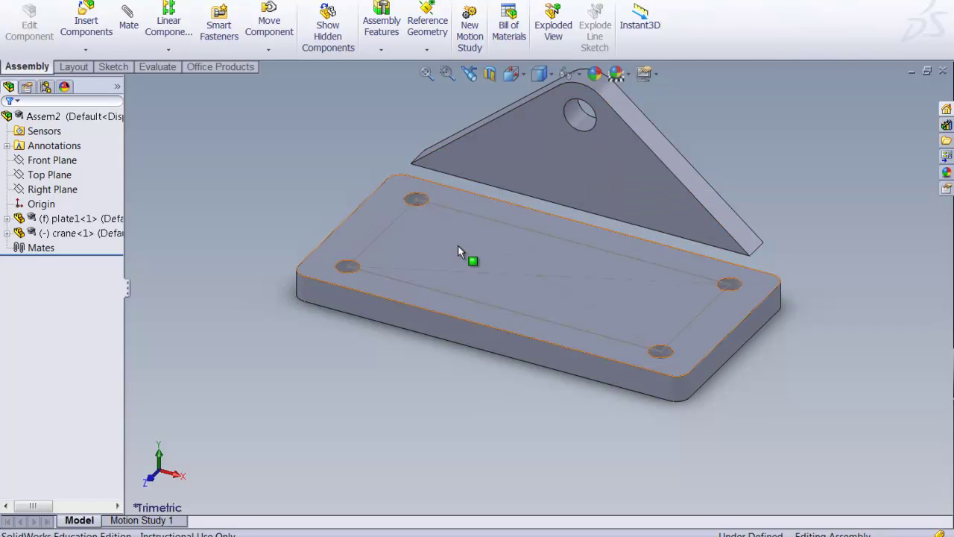
Add a coincident mate between the plate's top face and the crane part's flat bottom face.
click(371, 217)
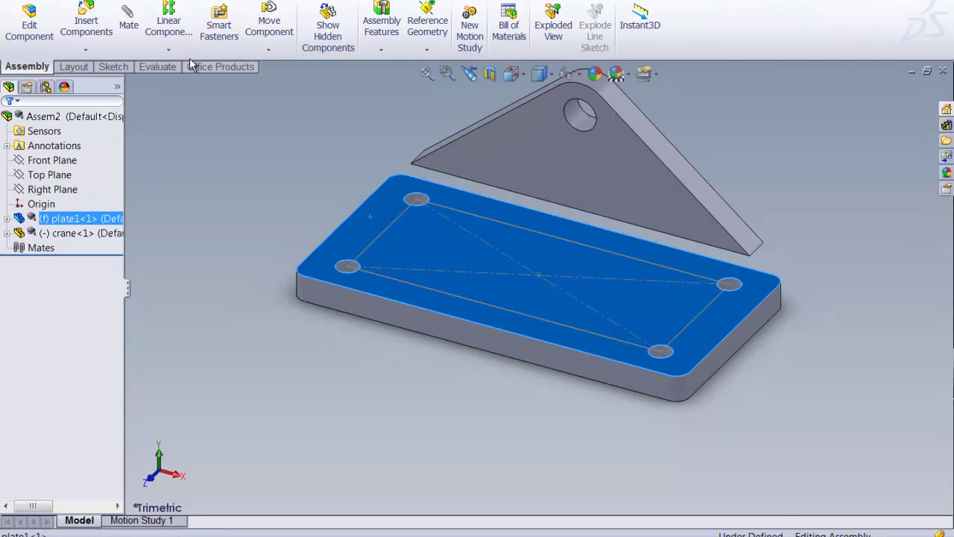
right_click(270, 308)
mouse_move(373, 317)
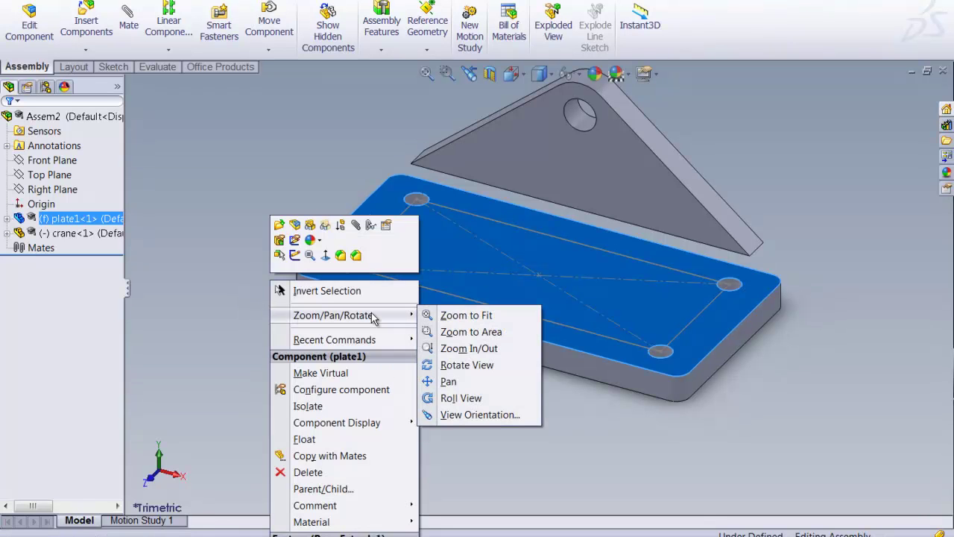
click(467, 366)
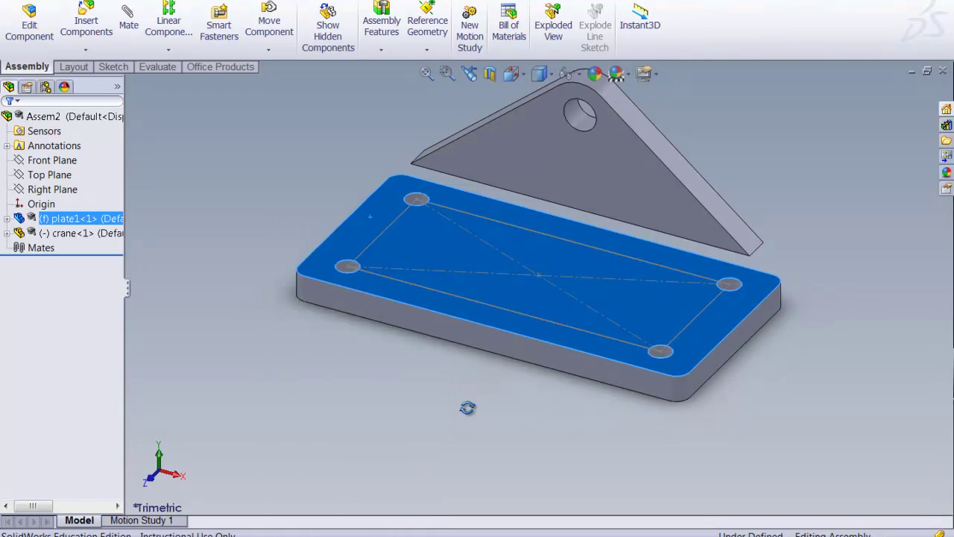
drag(471, 445, 422, 343)
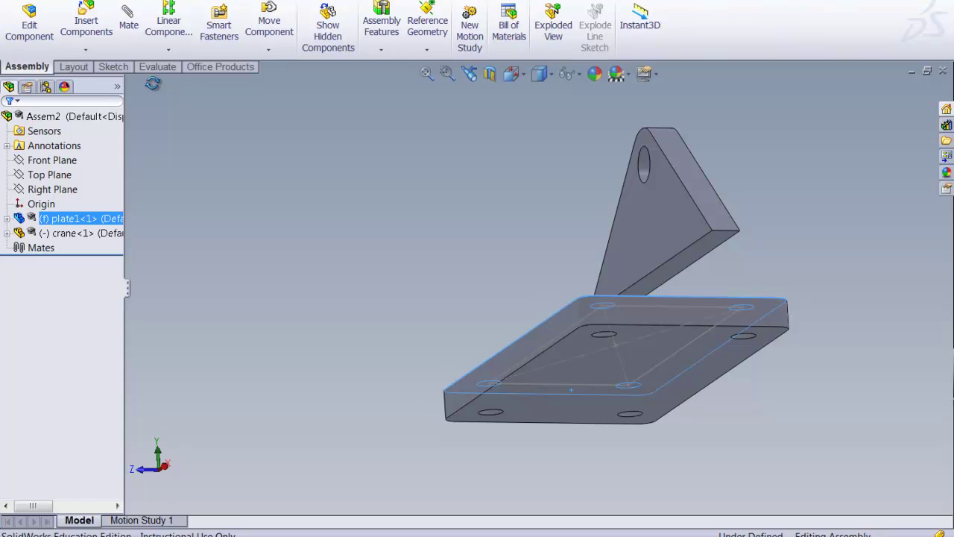
click(128, 28)
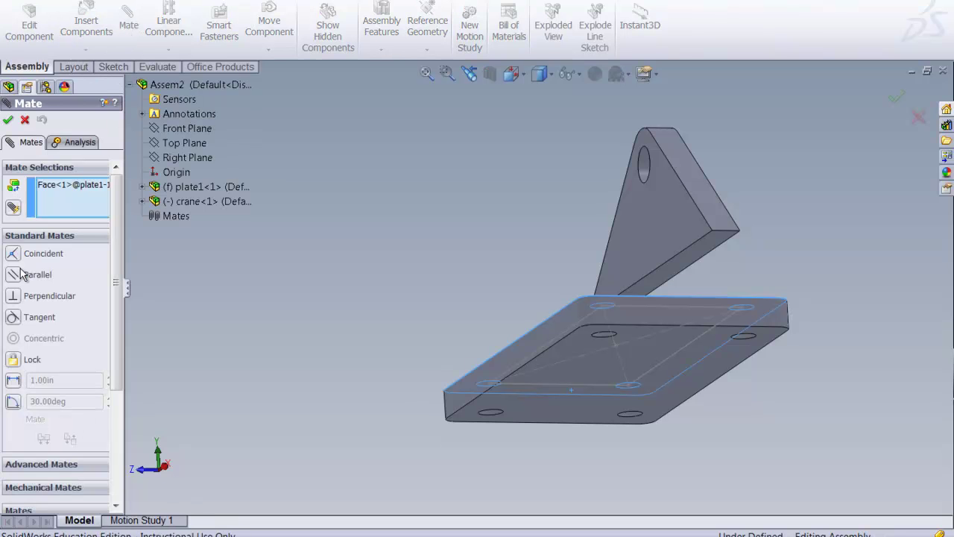
click(695, 258)
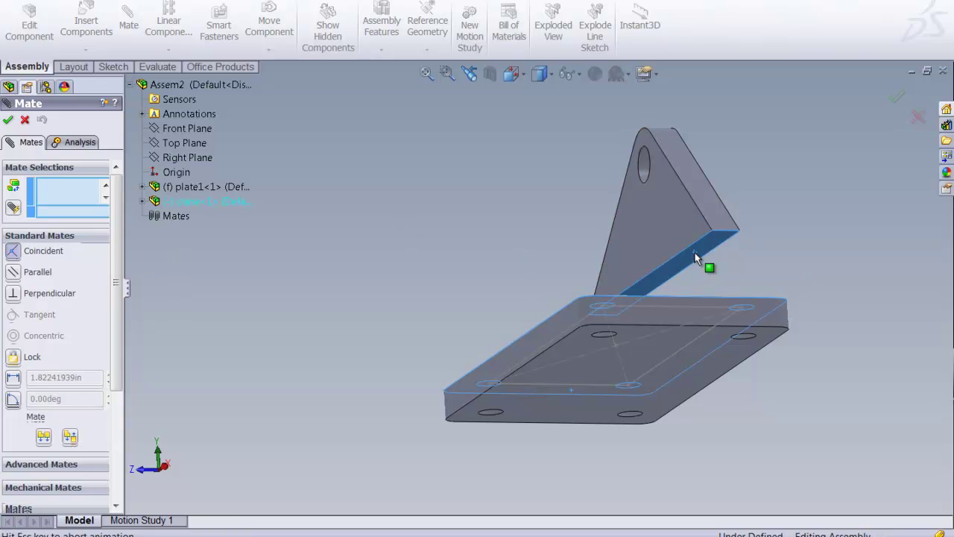
click(7, 119)
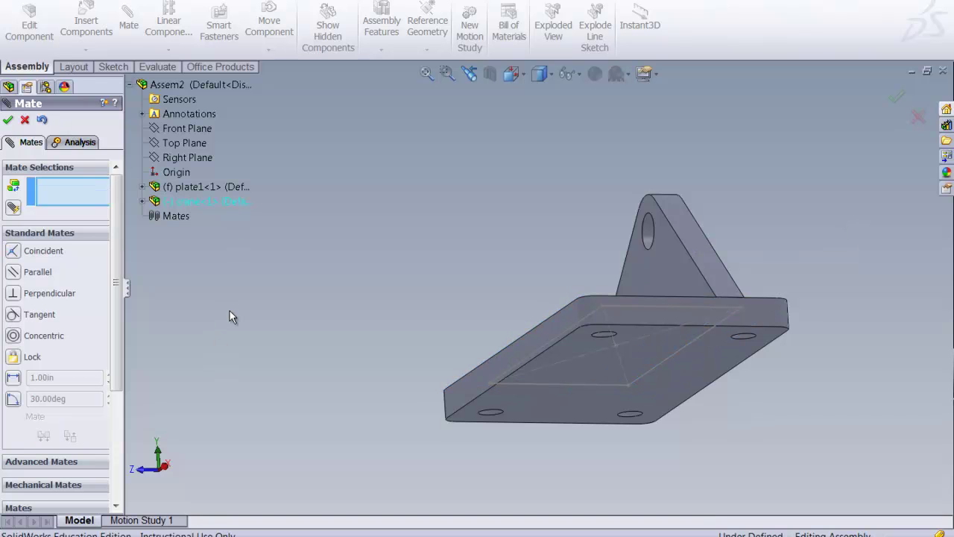
Set the assembly view to the isometric orientation while keeping the Mate command open.
right_click(300, 222)
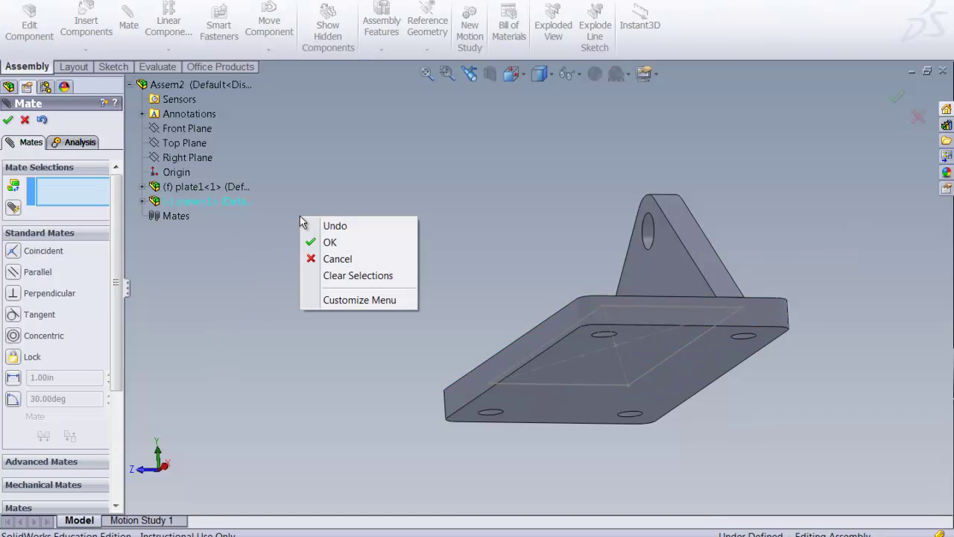
click(377, 124)
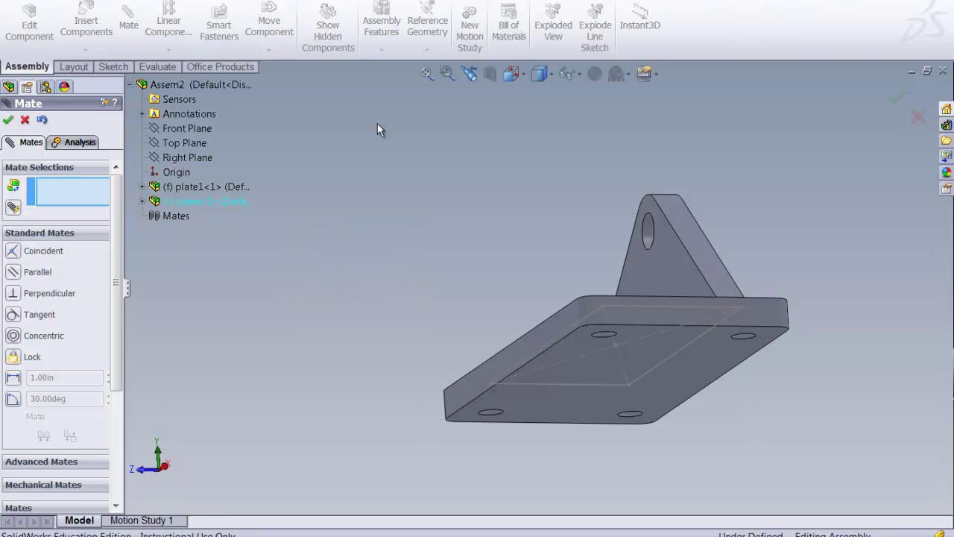
click(525, 78)
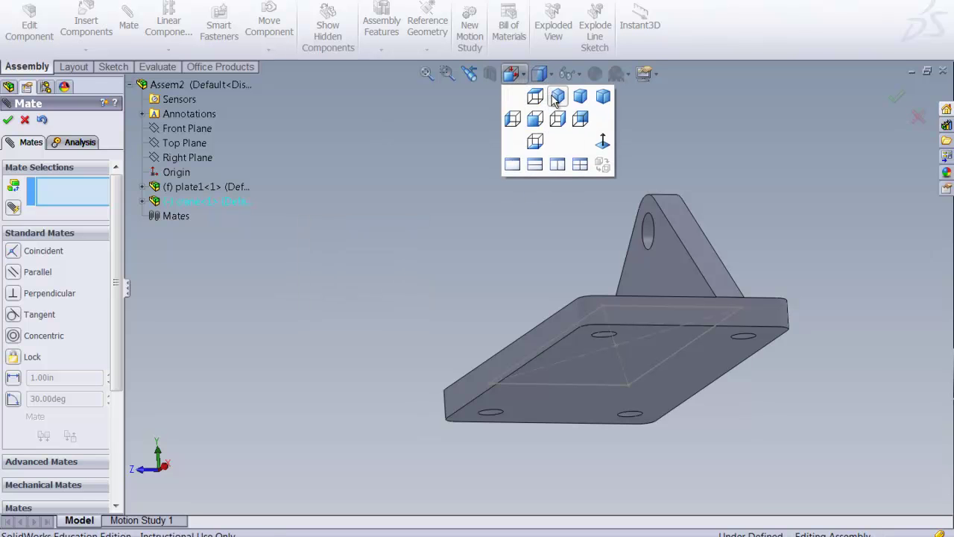
click(555, 97)
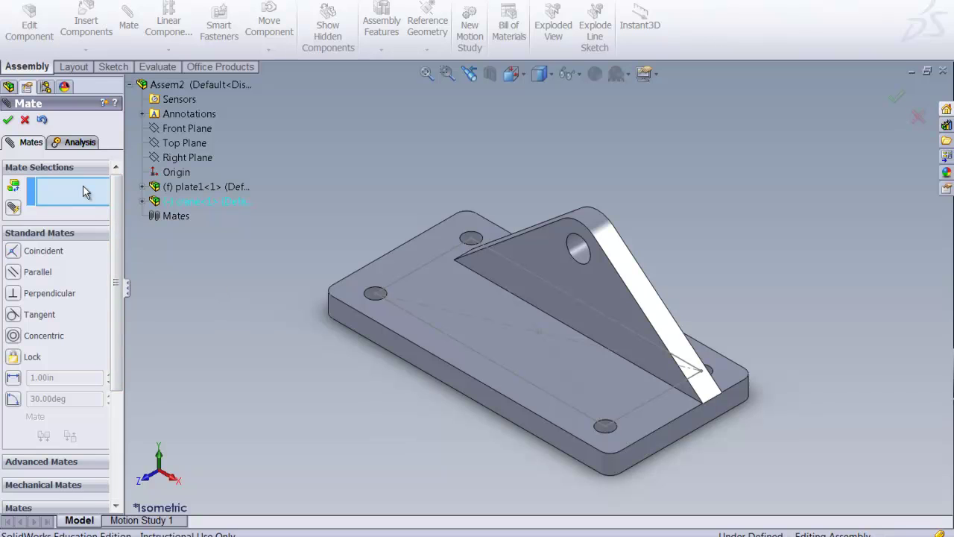
Add a coincident mate between the assembly's Front Plane and the crane part's Front Plane.
click(131, 87)
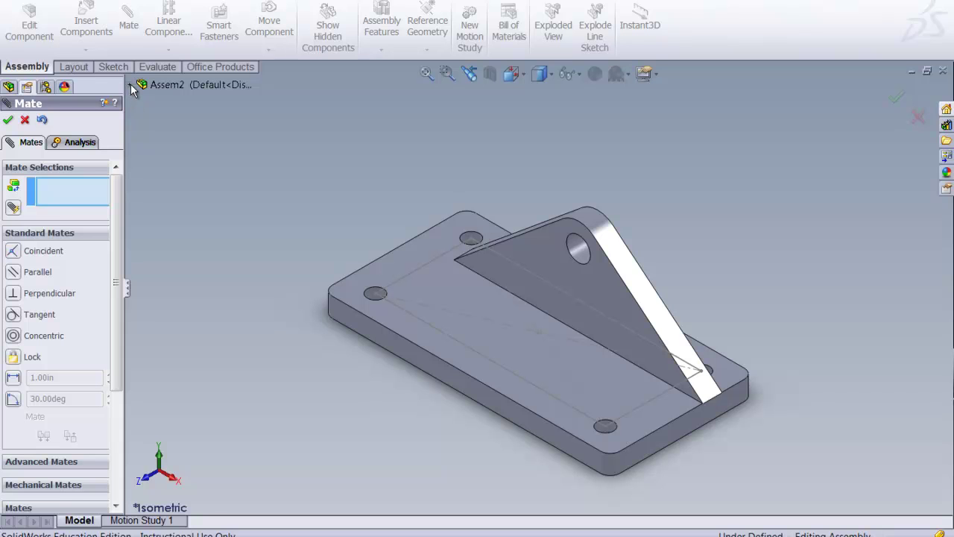
click(131, 86)
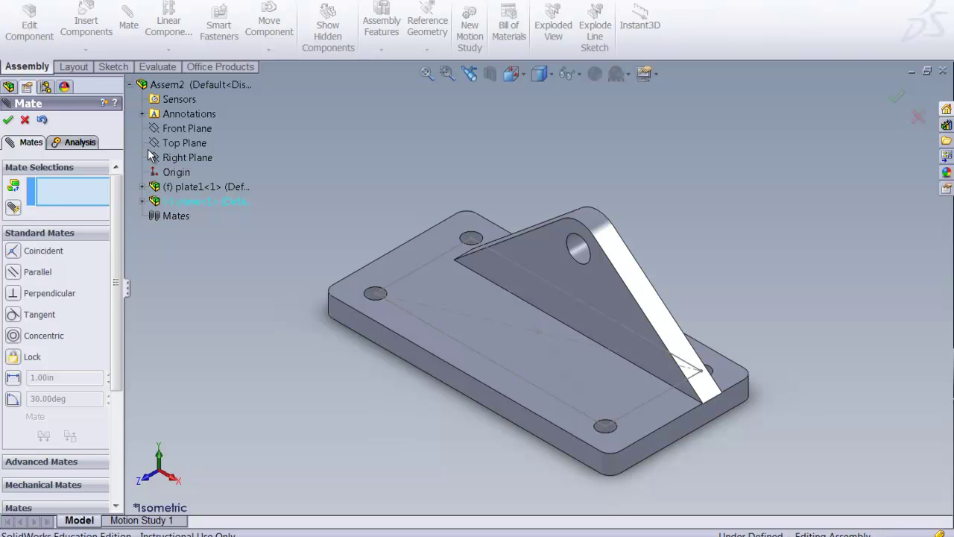
click(142, 188)
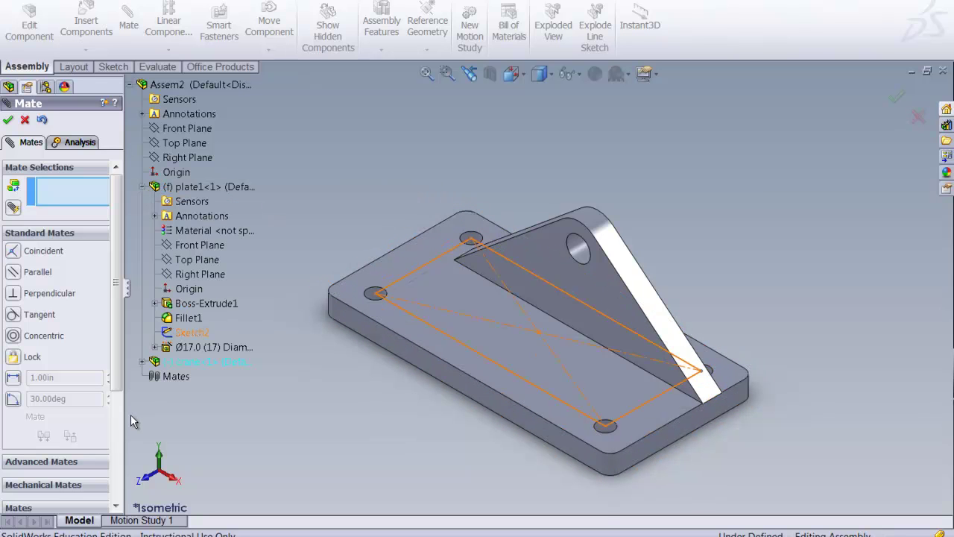
click(143, 363)
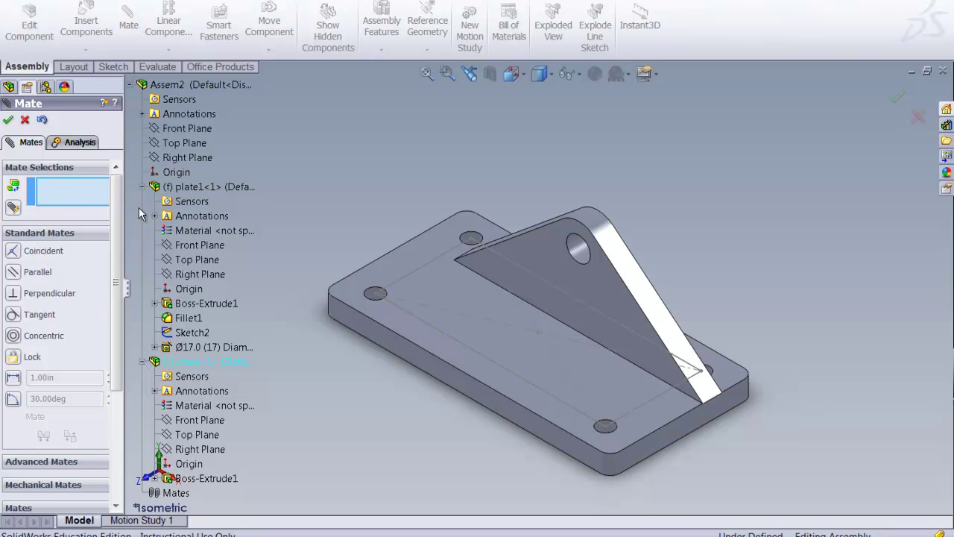
click(193, 126)
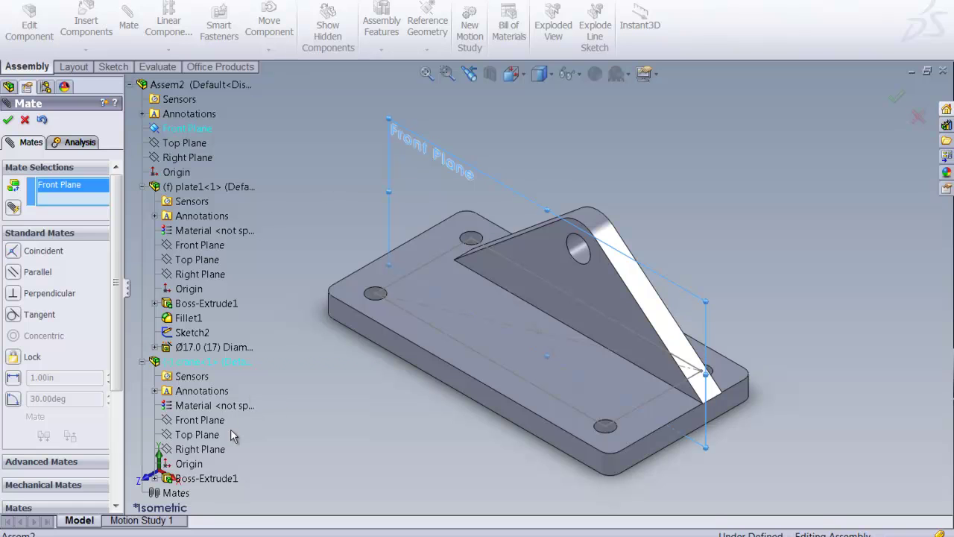
click(210, 422)
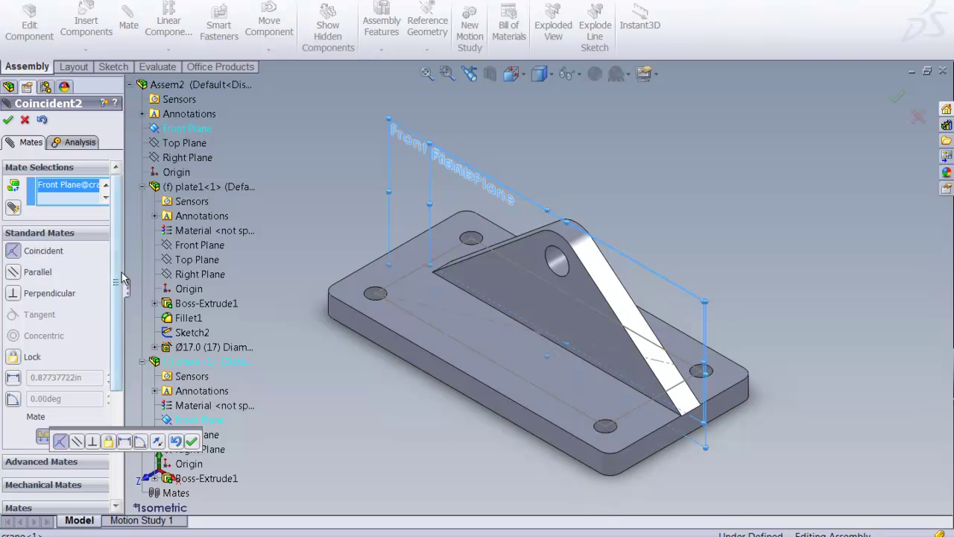
click(8, 119)
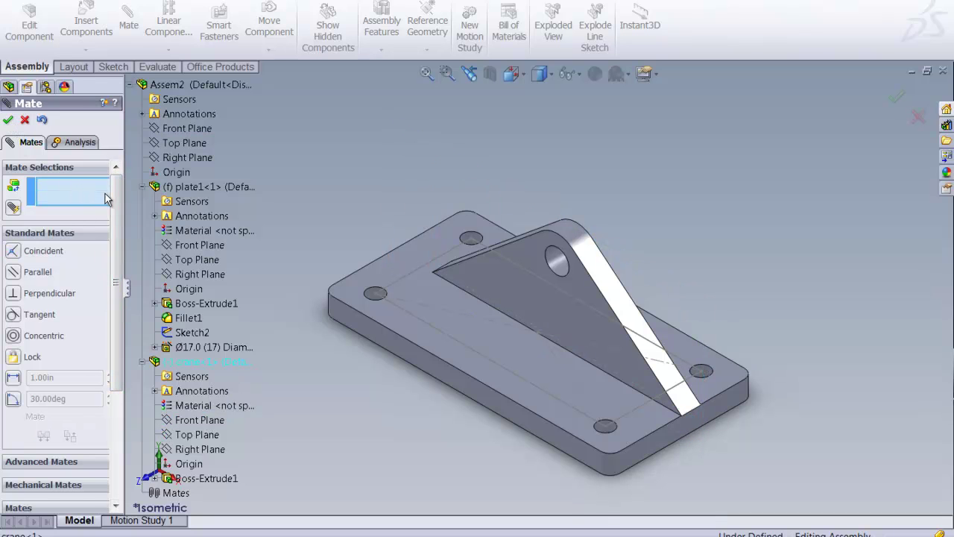
Add a coincident mate between the Right Planes of plate1 and the crane part, and close the Mate command.
click(203, 274)
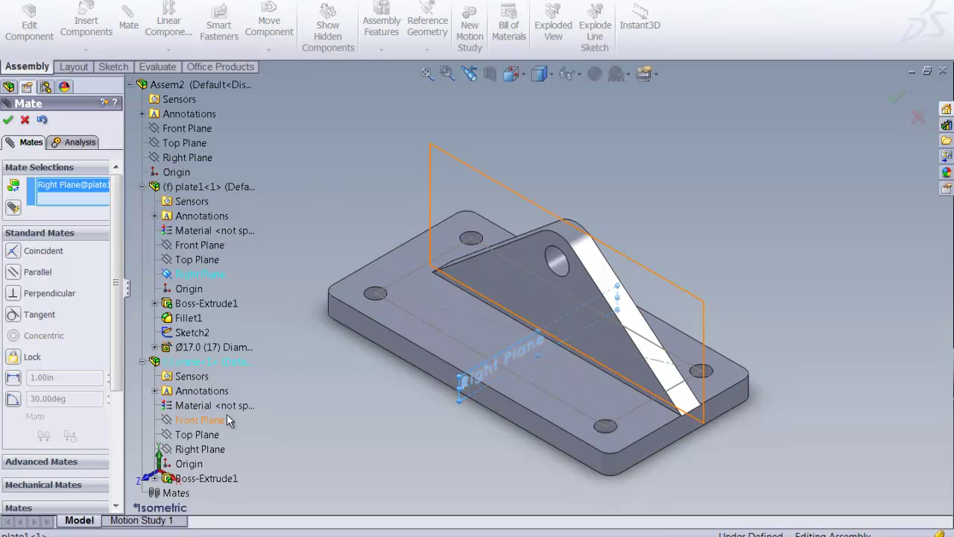
click(216, 451)
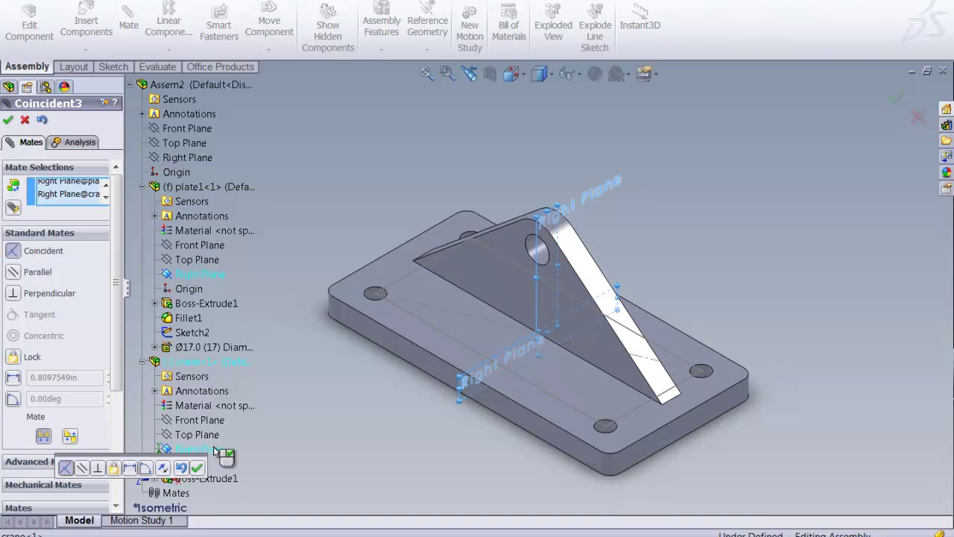
click(8, 120)
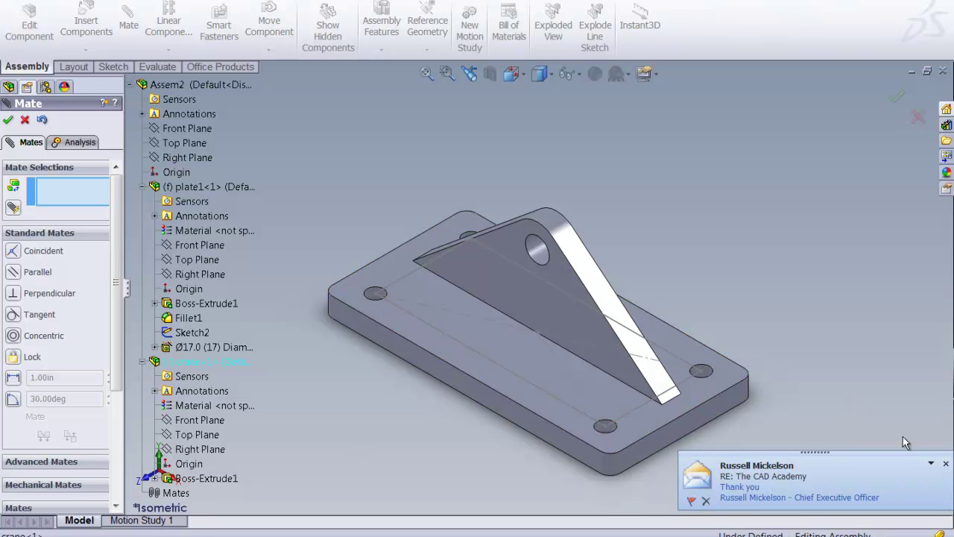
click(931, 464)
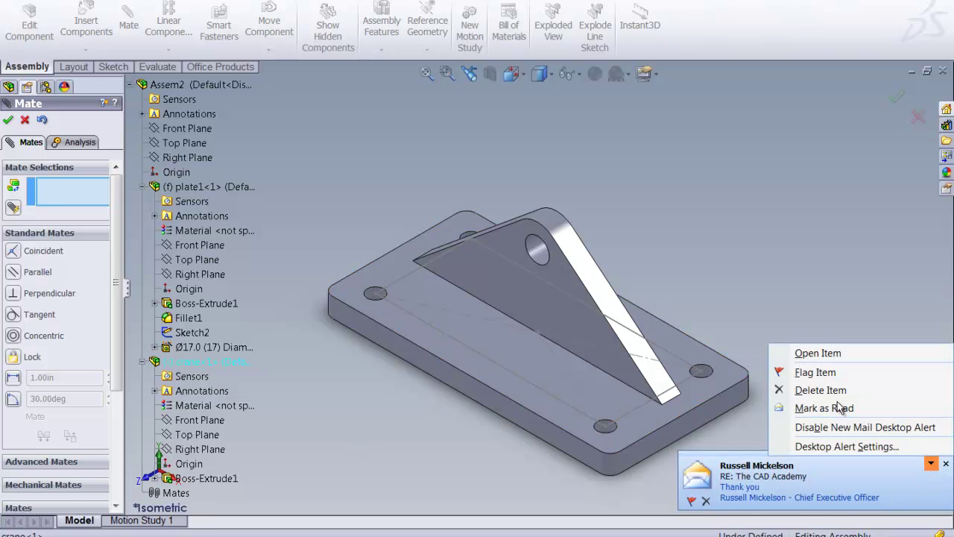
click(825, 283)
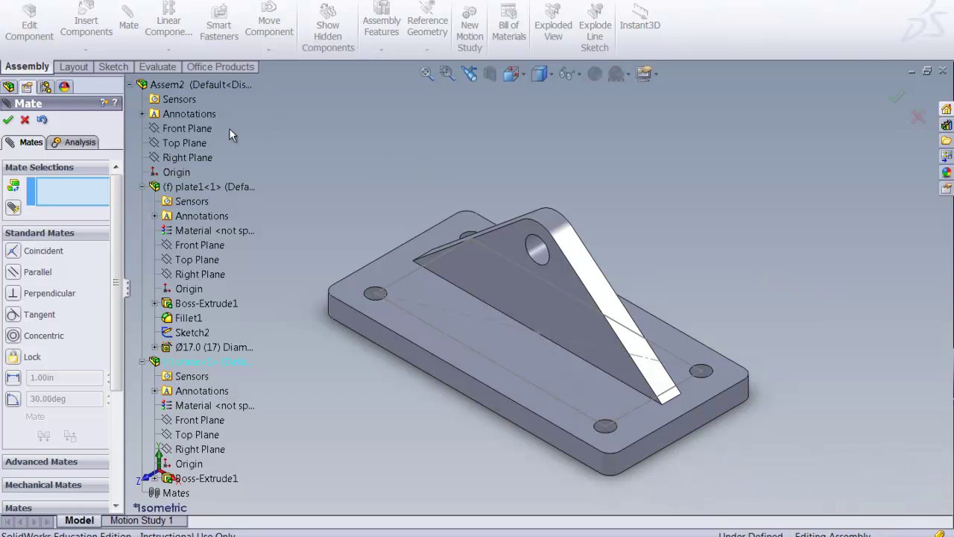
click(8, 120)
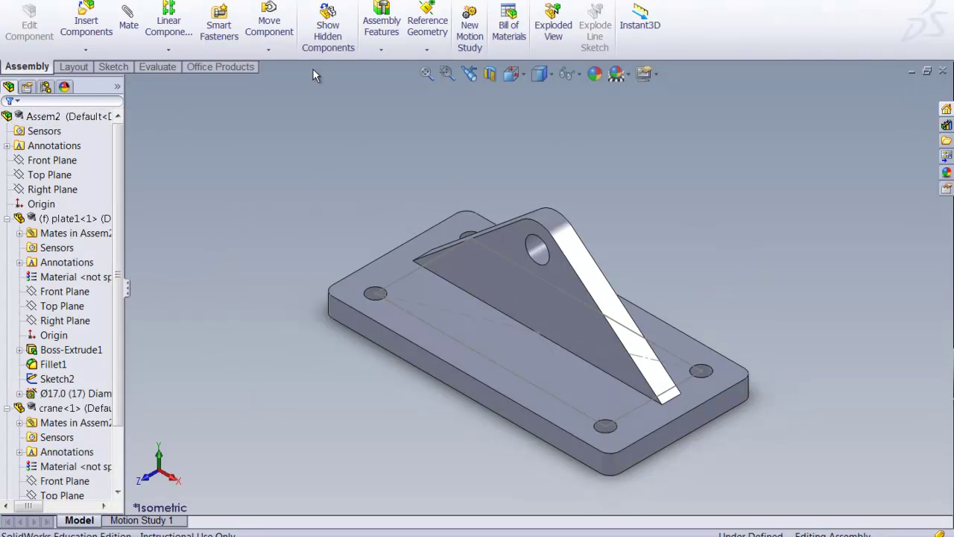
Start a Weld Bead with a 5 in bead size along the crane's front lower edge where it meets the plate.
click(381, 50)
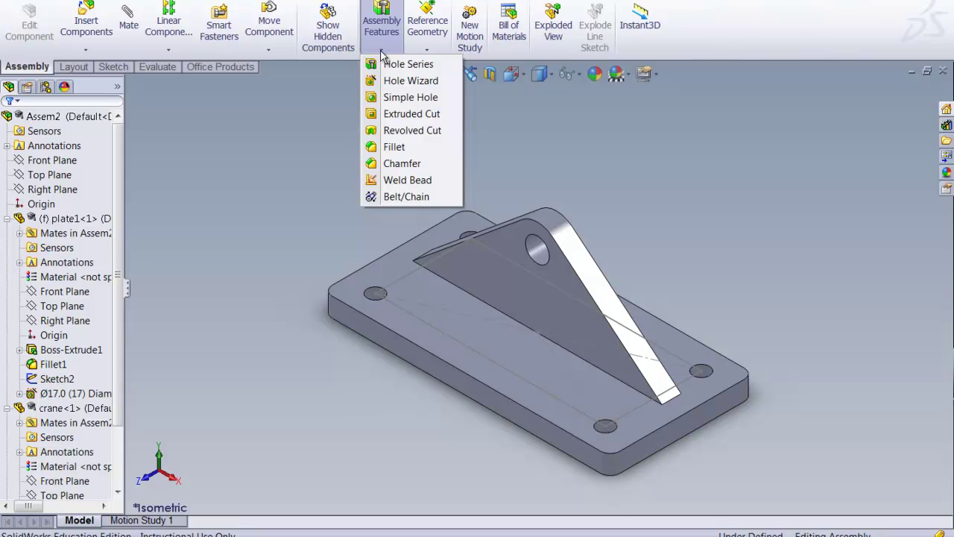
click(408, 181)
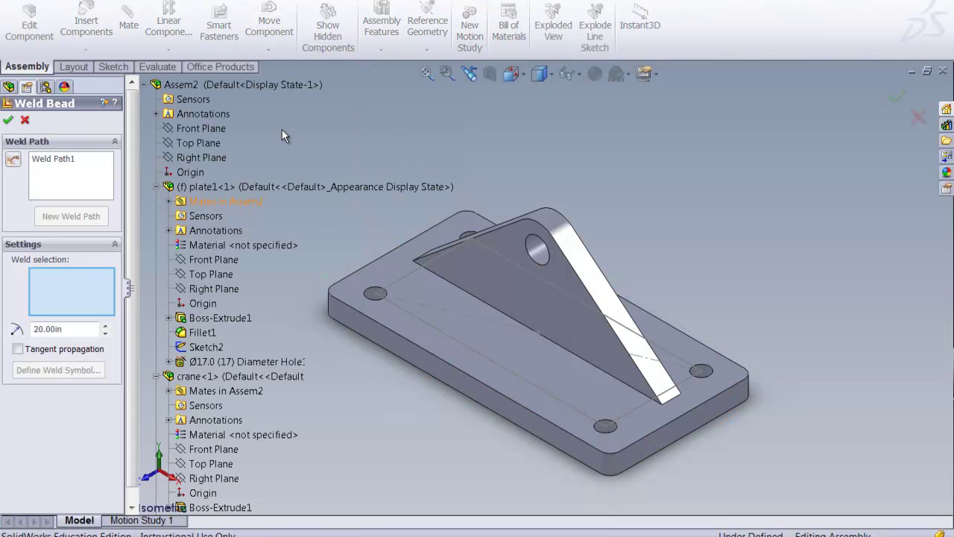
click(144, 84)
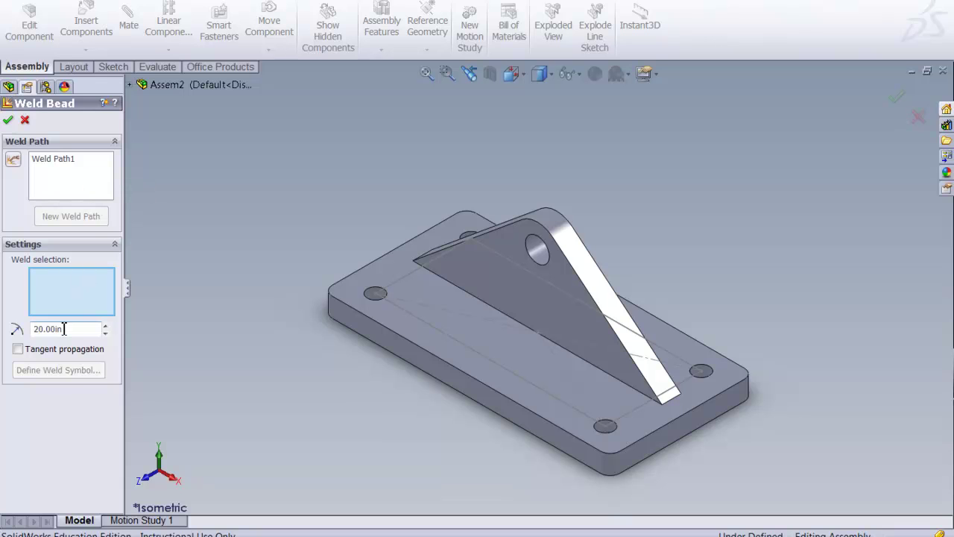
key(BackSpace)
key(BackSpace)
key(BackSpace)
key(BackSpace)
key(BackSpace)
text(5)
click(78, 185)
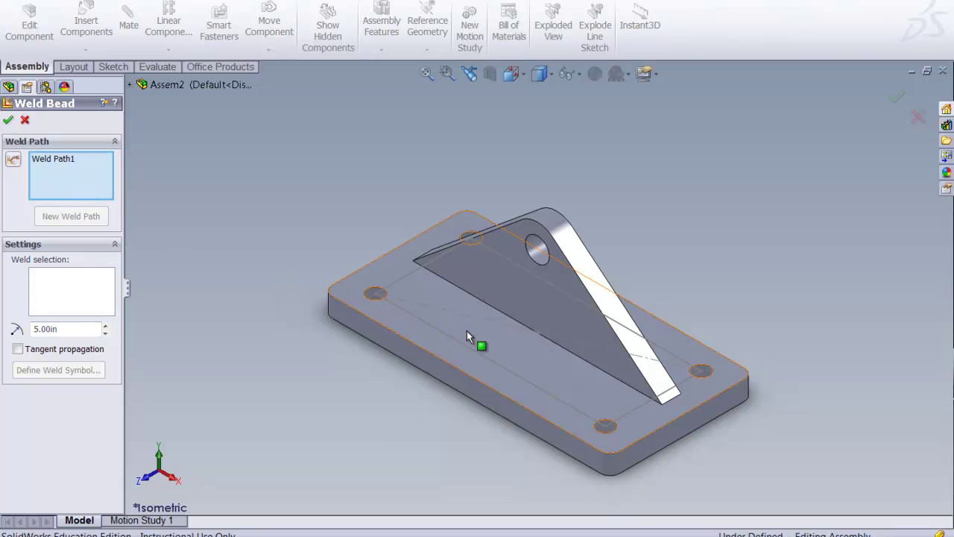
click(486, 307)
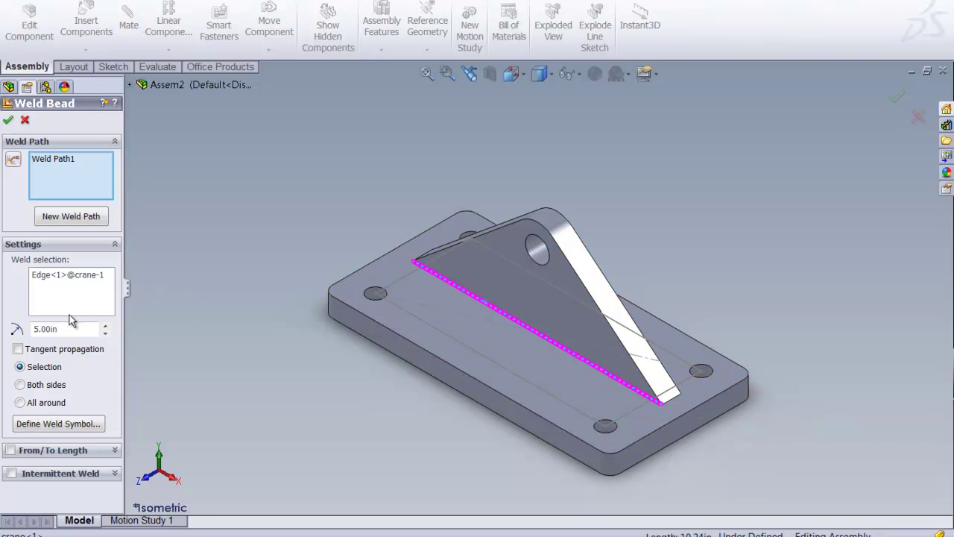
Define the weld symbol with a Convex contour and M - Machining finishing method, and complete the weld bead.
click(77, 424)
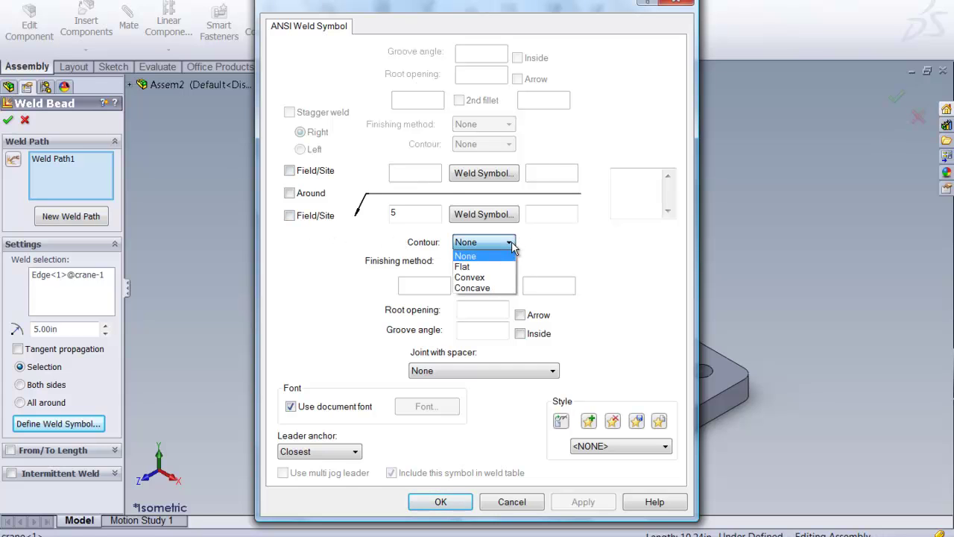
click(485, 277)
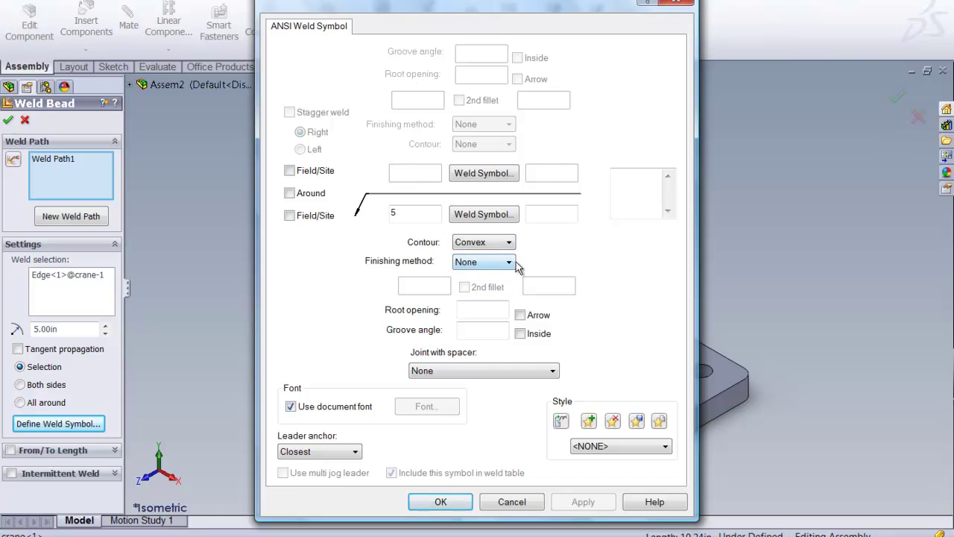
click(511, 263)
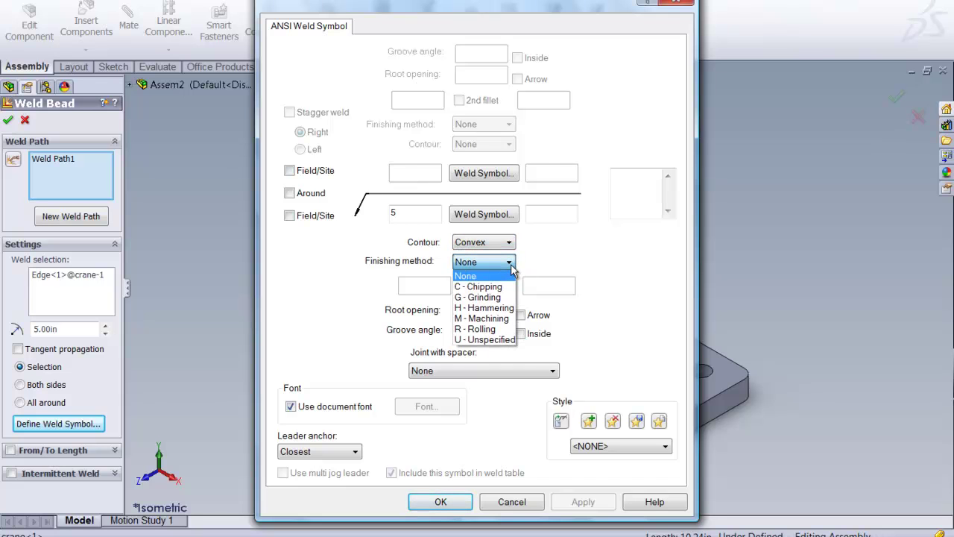
click(494, 319)
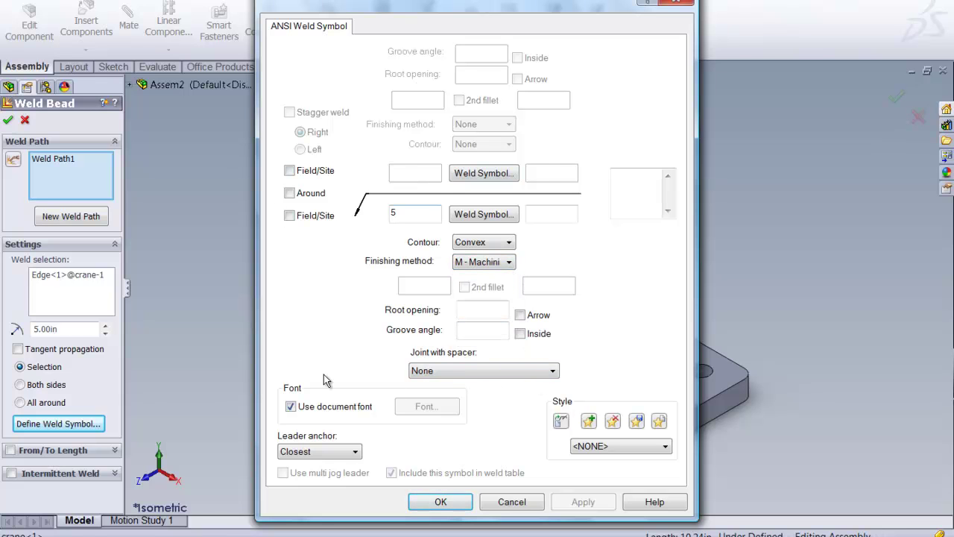
click(440, 501)
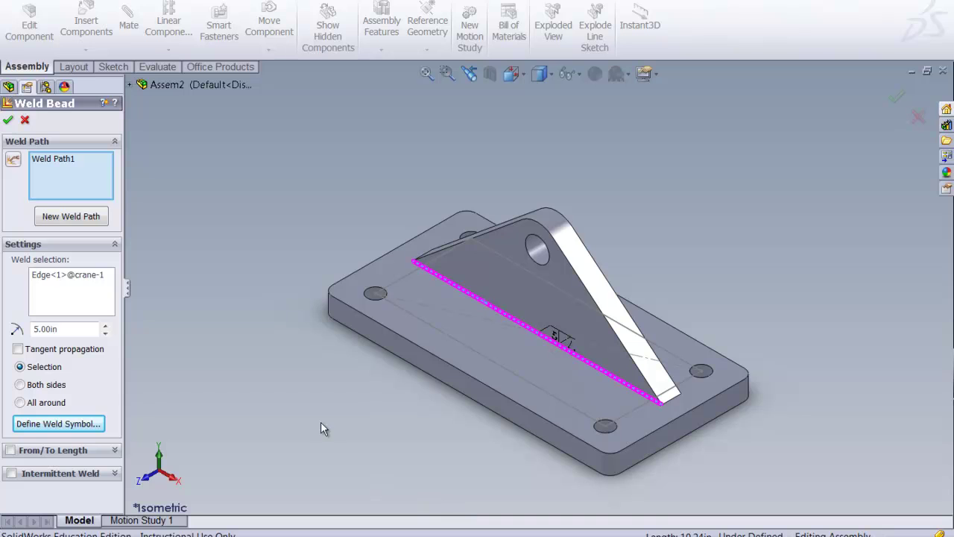
click(9, 121)
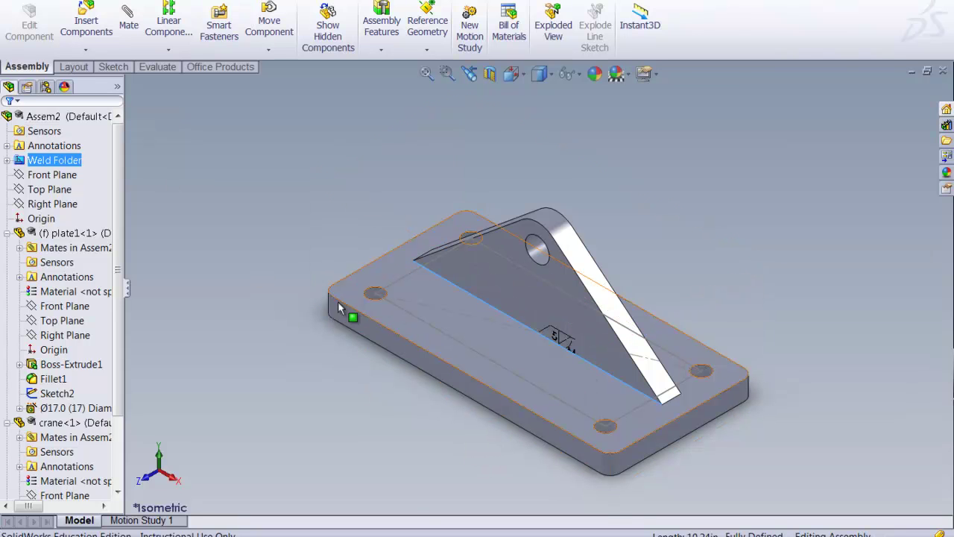
Rotate the assembly to examine the weld and its symbol along the crane's base edge from several angles.
right_click(265, 264)
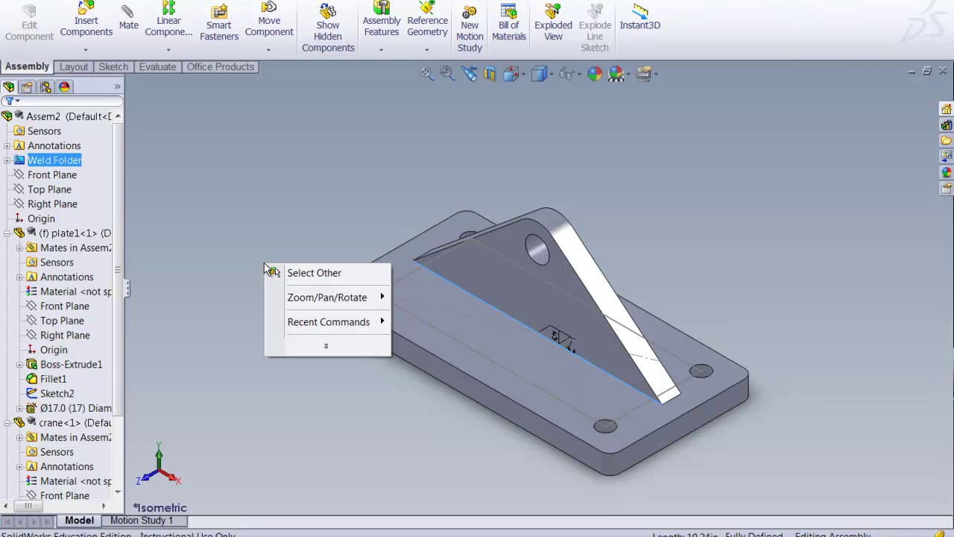
mouse_move(295, 299)
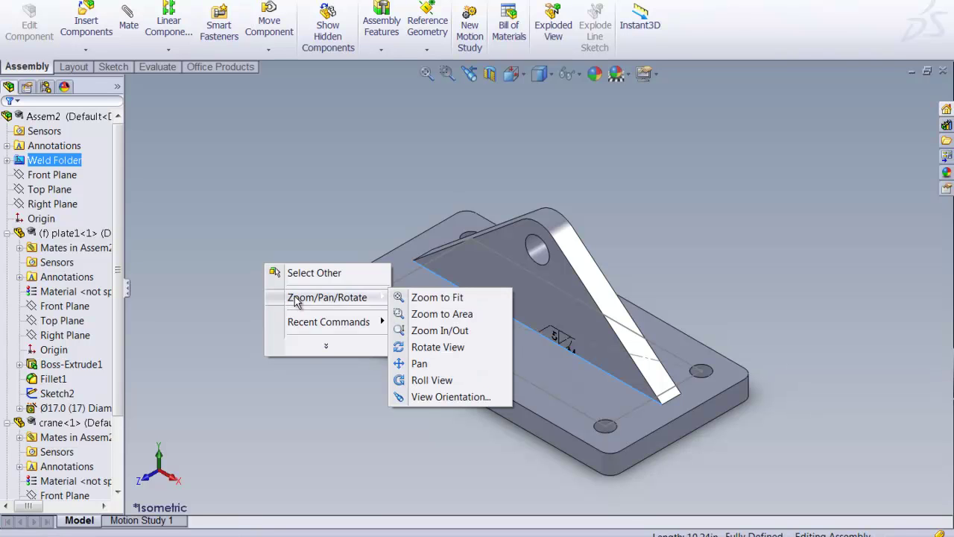
click(437, 346)
drag(459, 508, 528, 498)
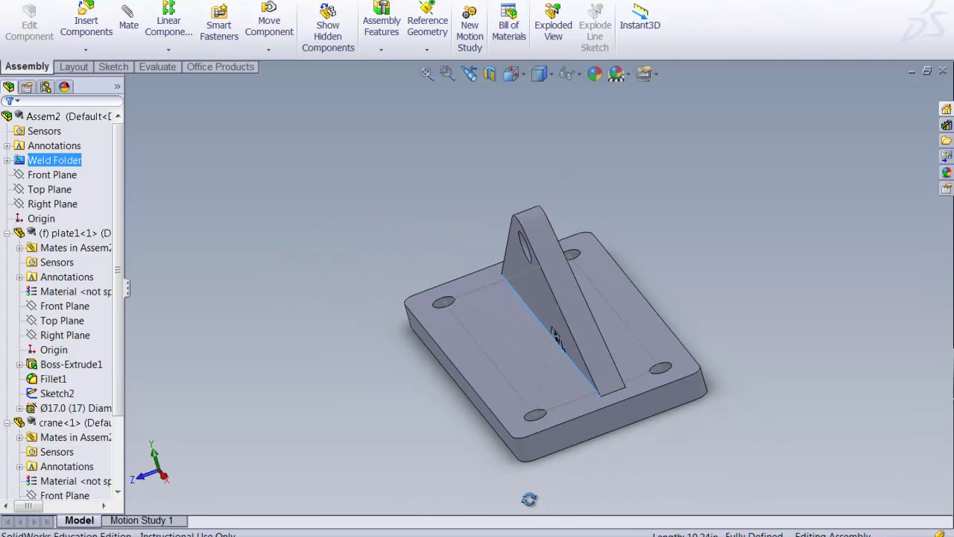
drag(616, 494, 641, 444)
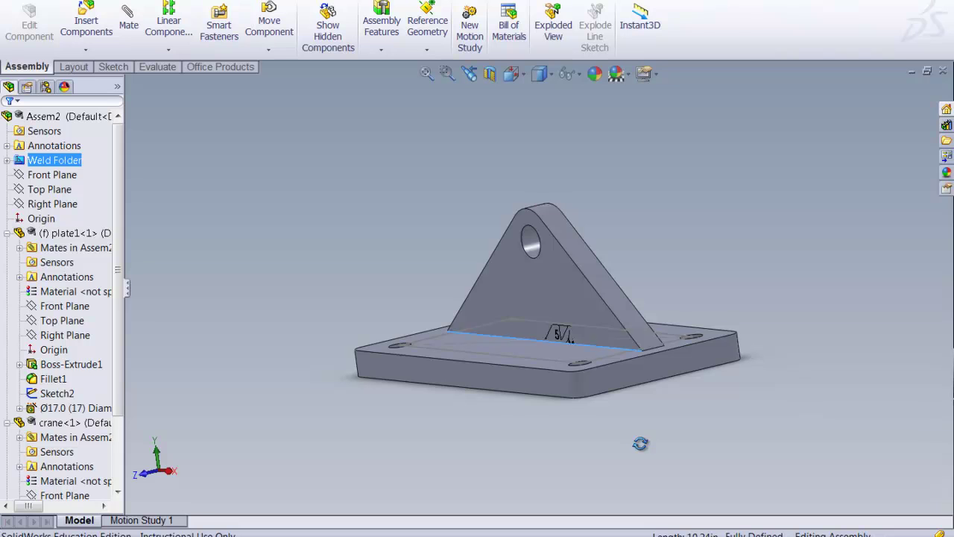
drag(462, 428, 462, 443)
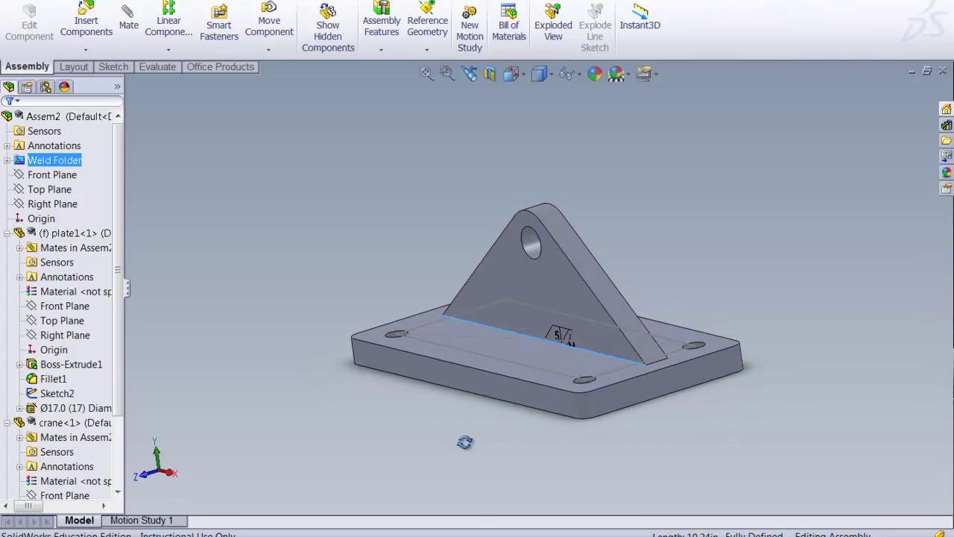